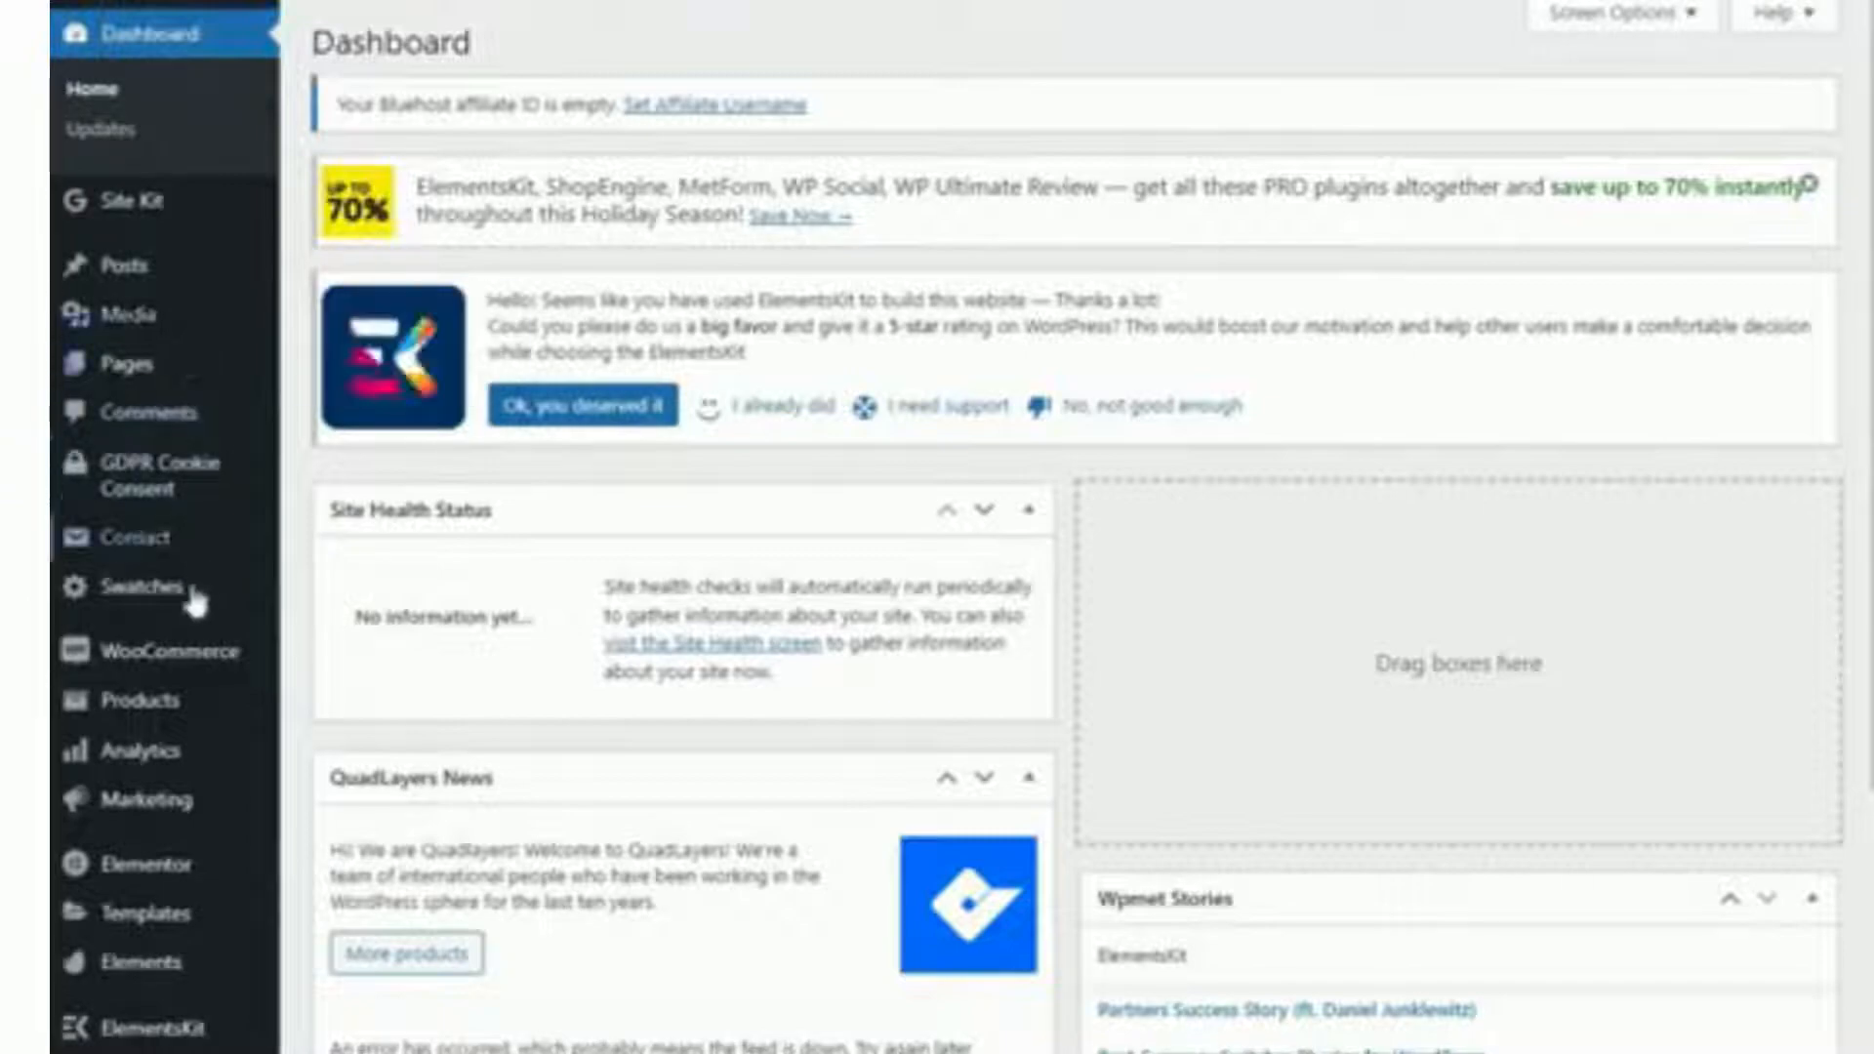
# Search for "PAYSTACK" among the plugins available to add to the site.
pyautogui.moveTo(127, 680)
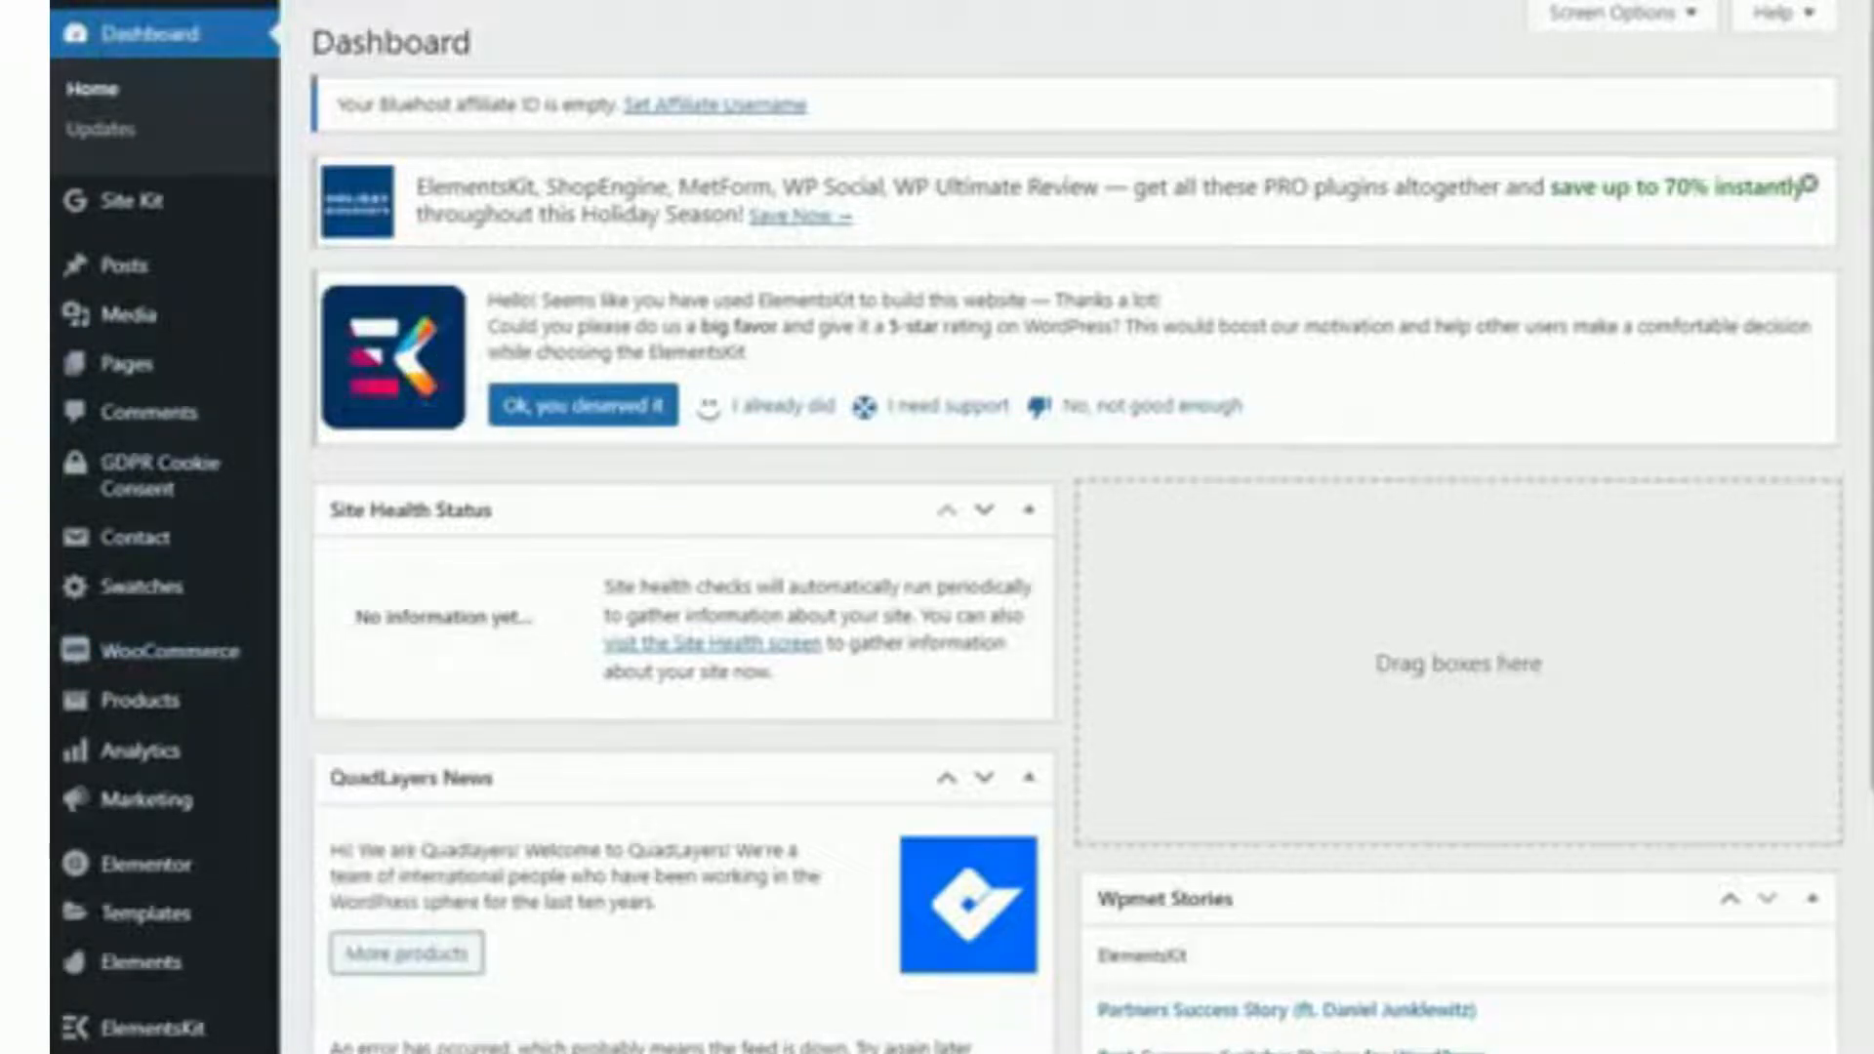
pyautogui.scroll(-4, 1074, 528)
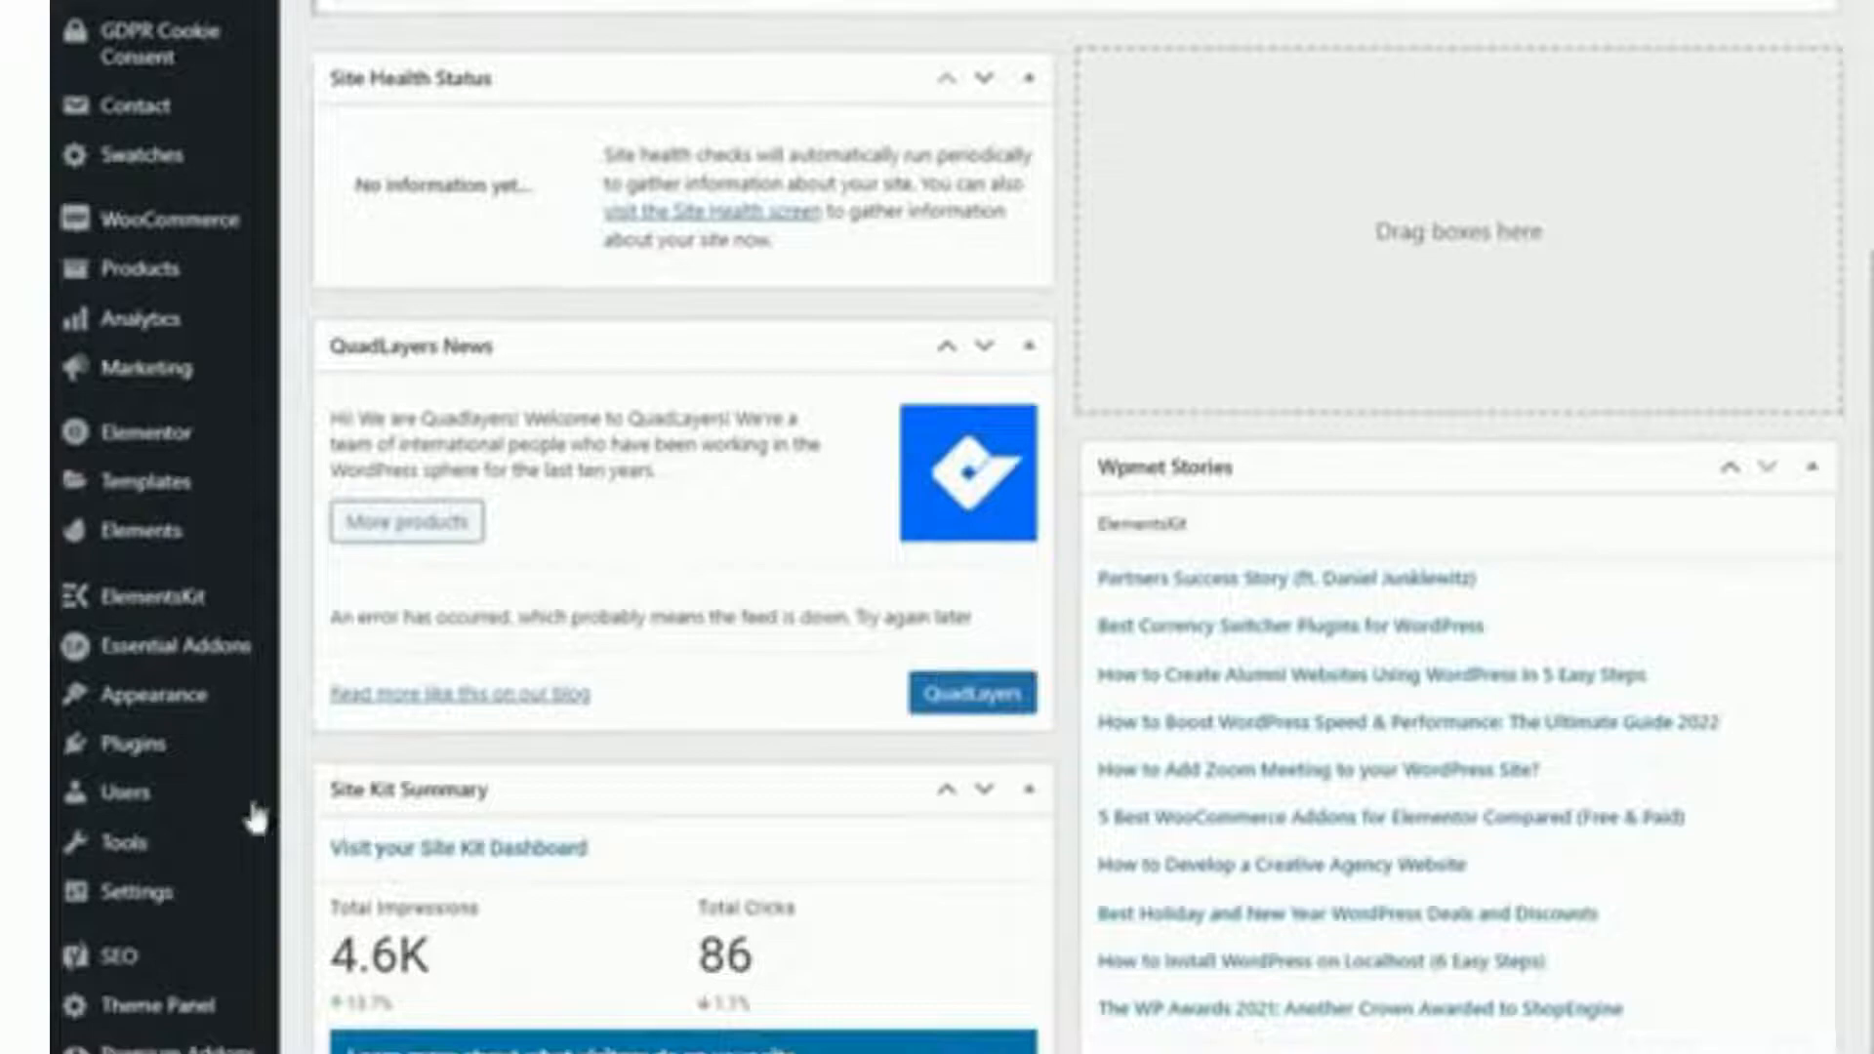
pyautogui.moveTo(132, 766)
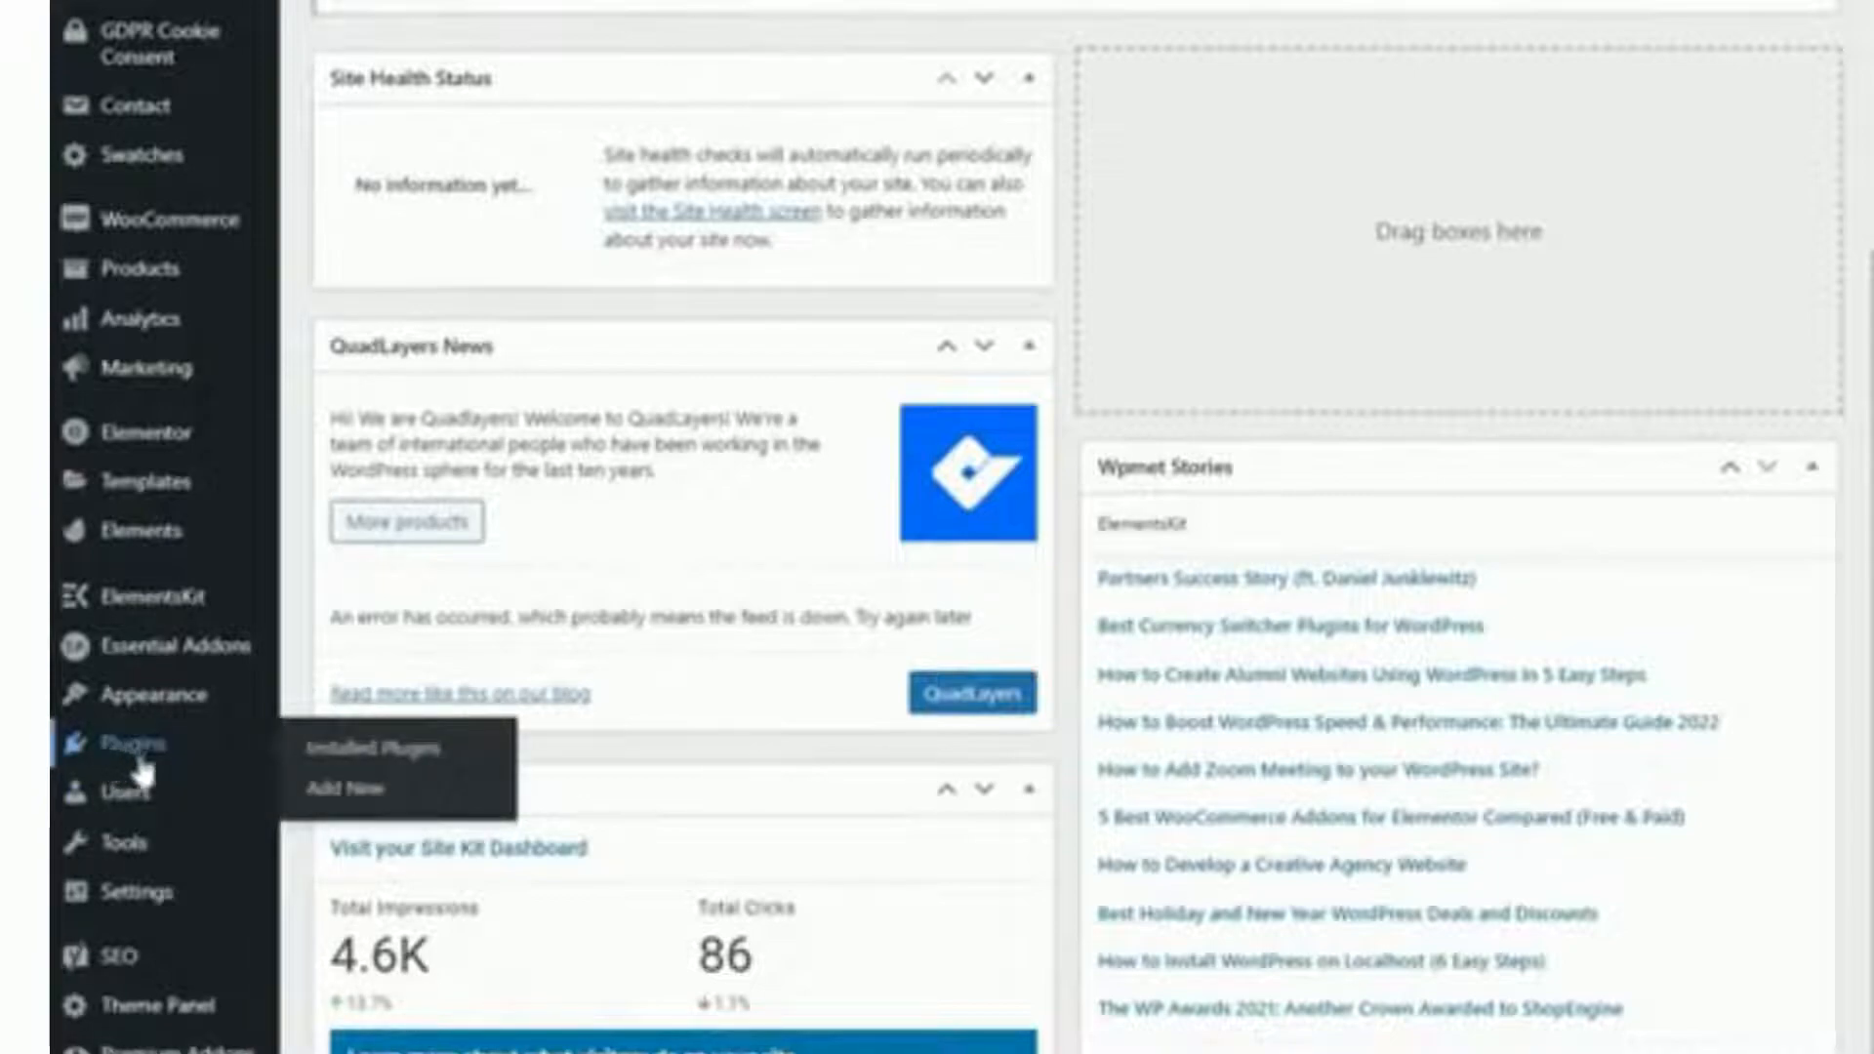
pyautogui.click(361, 801)
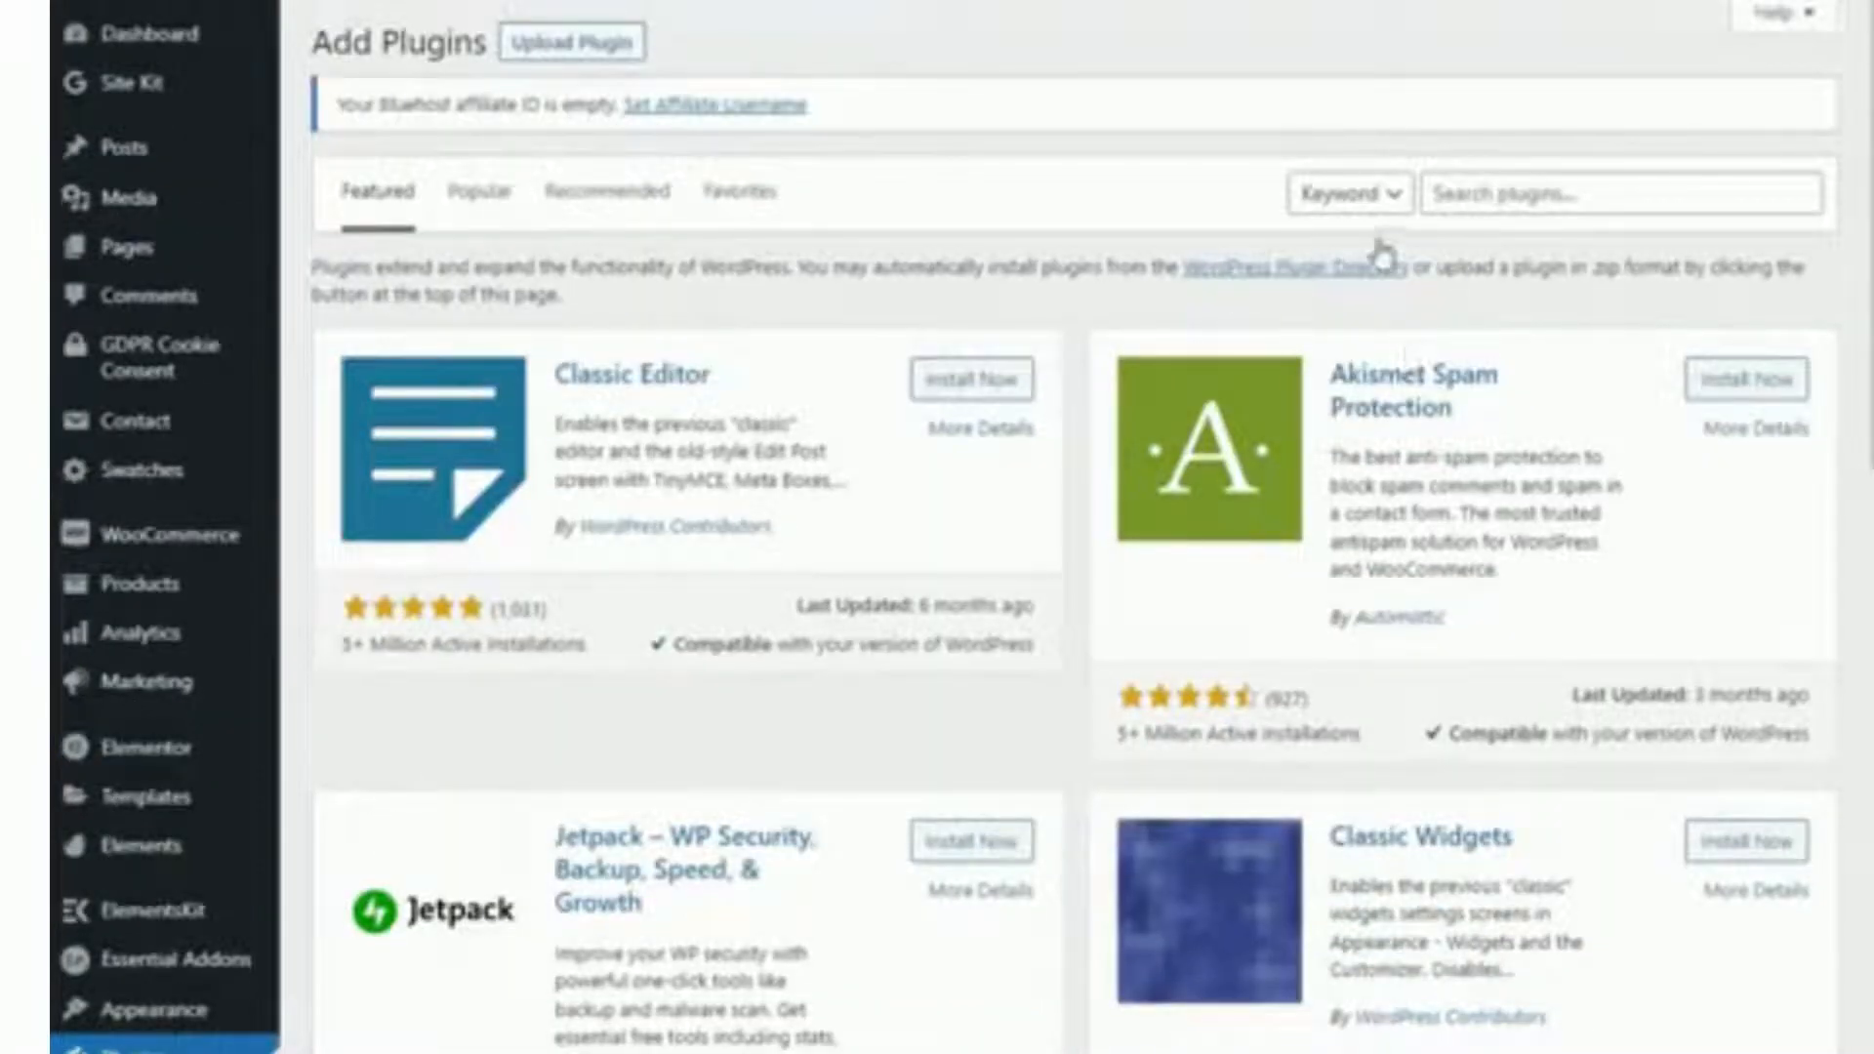
pyautogui.click(1494, 199)
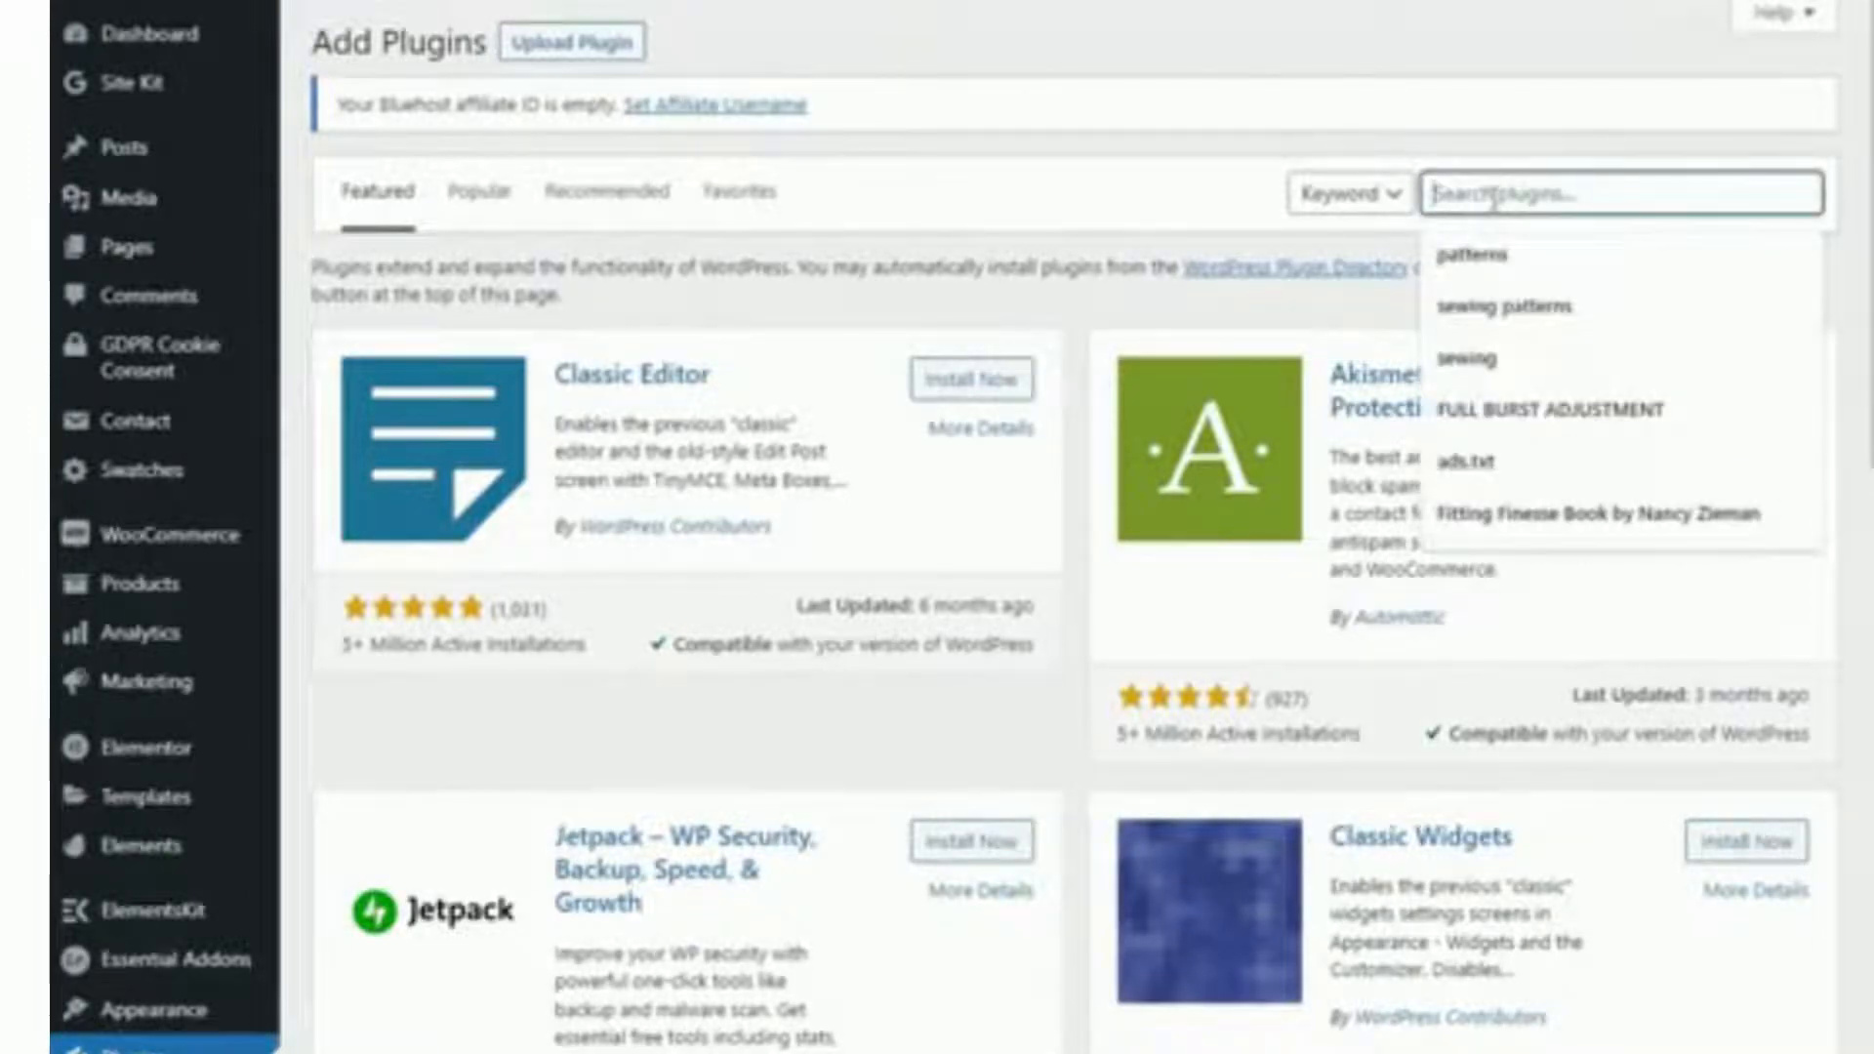
pyautogui.write('PATT')
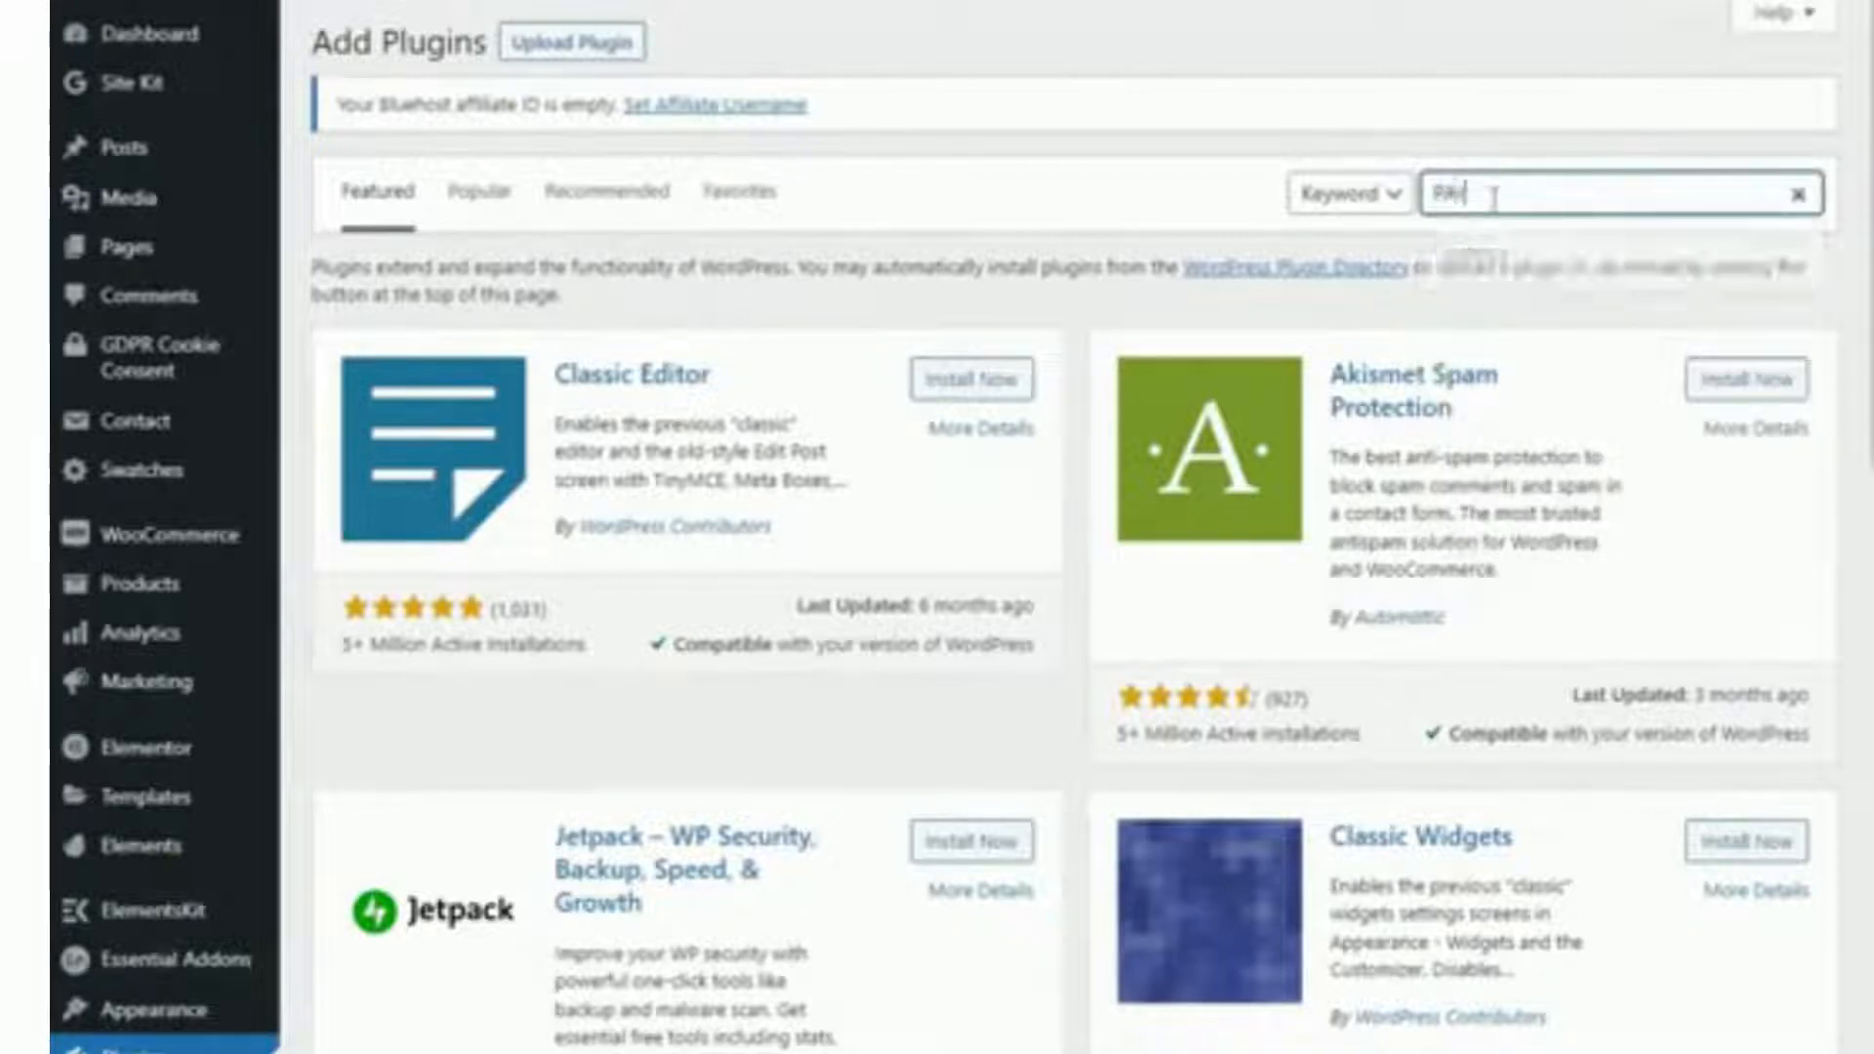
pyautogui.write('ACK')
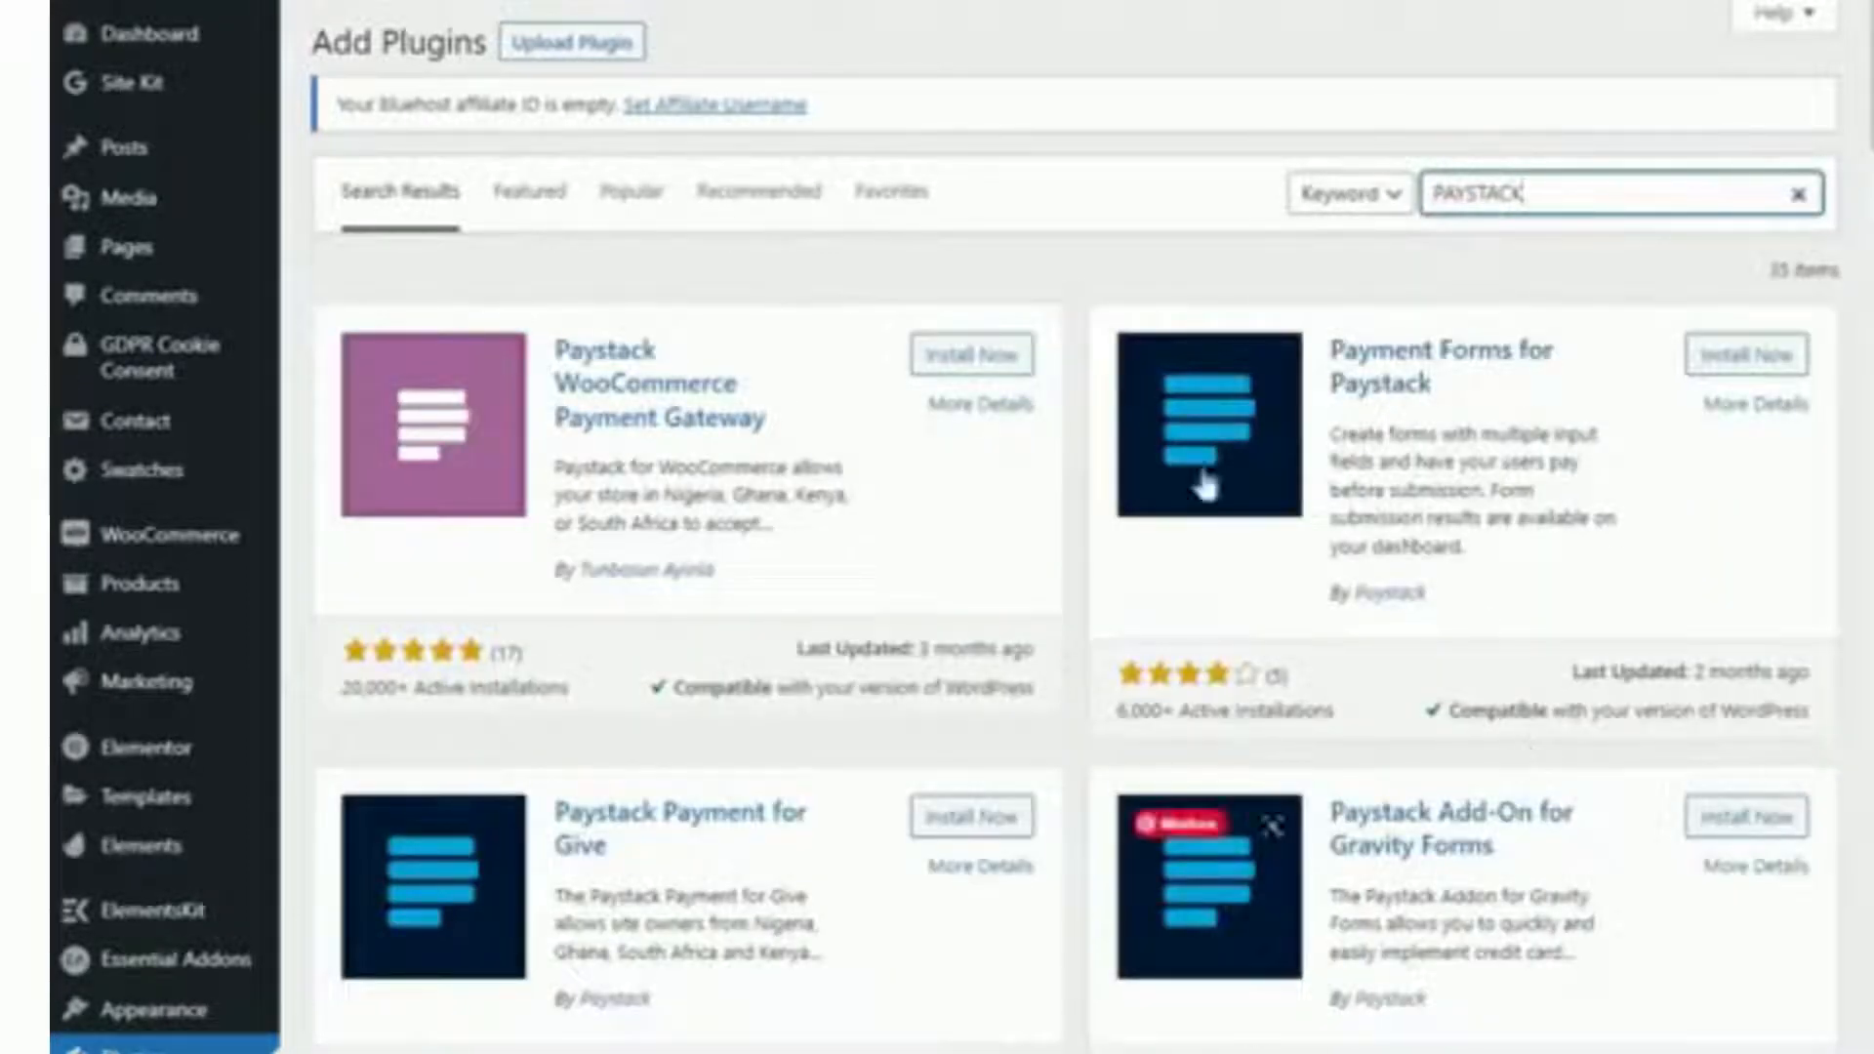
# Install and activate the Paystack WooCommerce Payment Gateway plugin, and locate it among the installed plugins.
pyautogui.scroll(-15, 1074, 527)
pyautogui.scroll(15, 1074, 527)
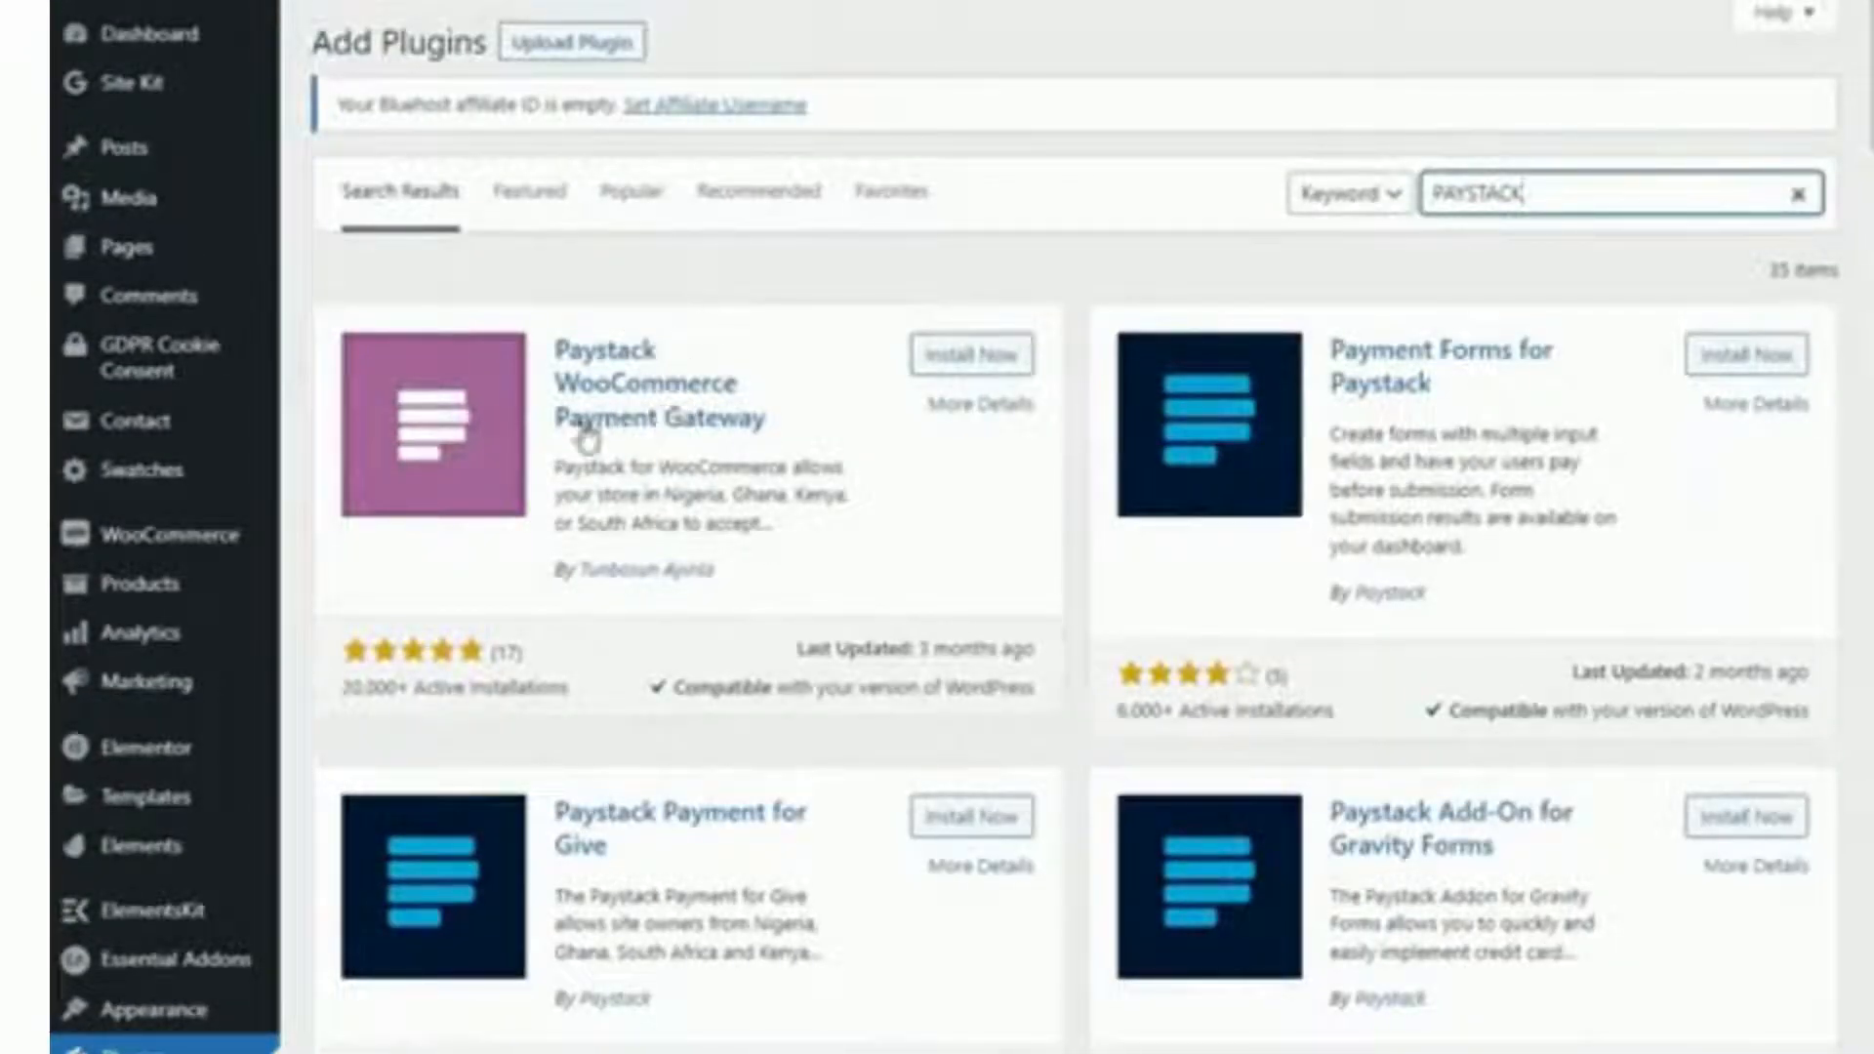
pyautogui.click(989, 369)
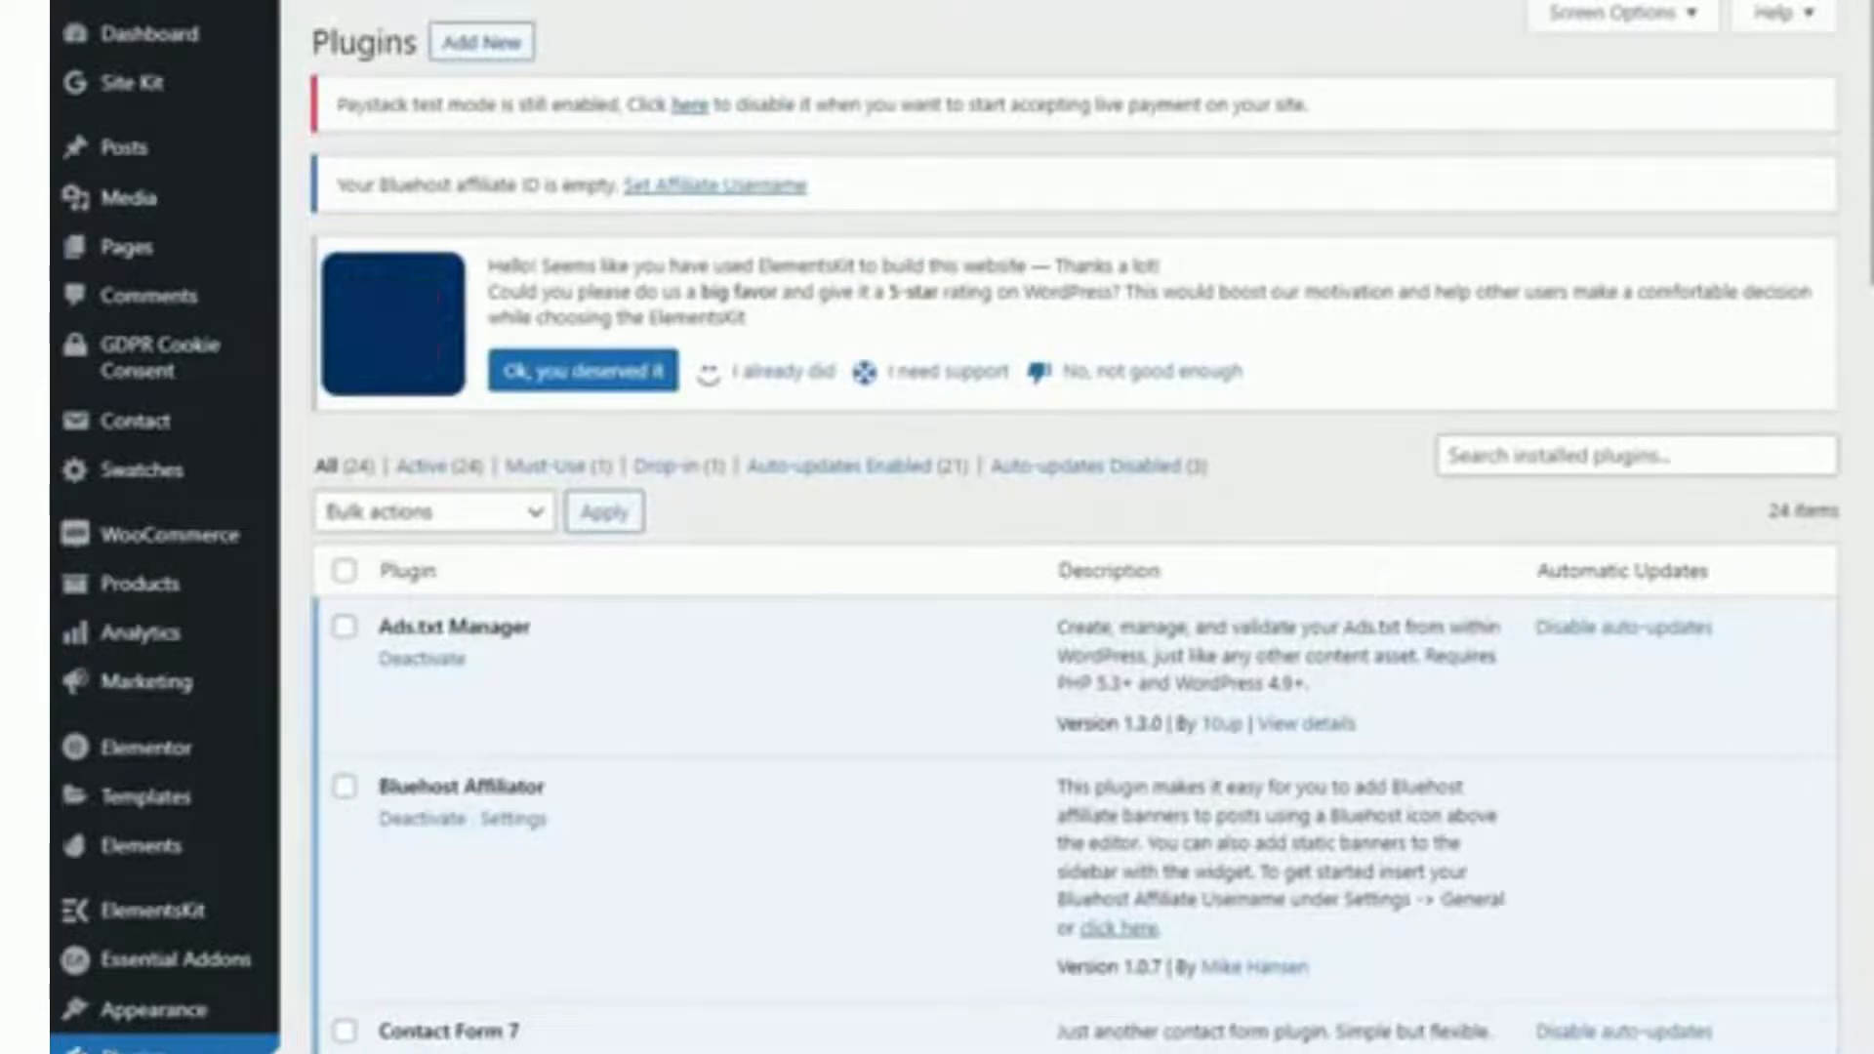
pyautogui.scroll(-5, 1074, 527)
pyautogui.scroll(-12, 1073, 528)
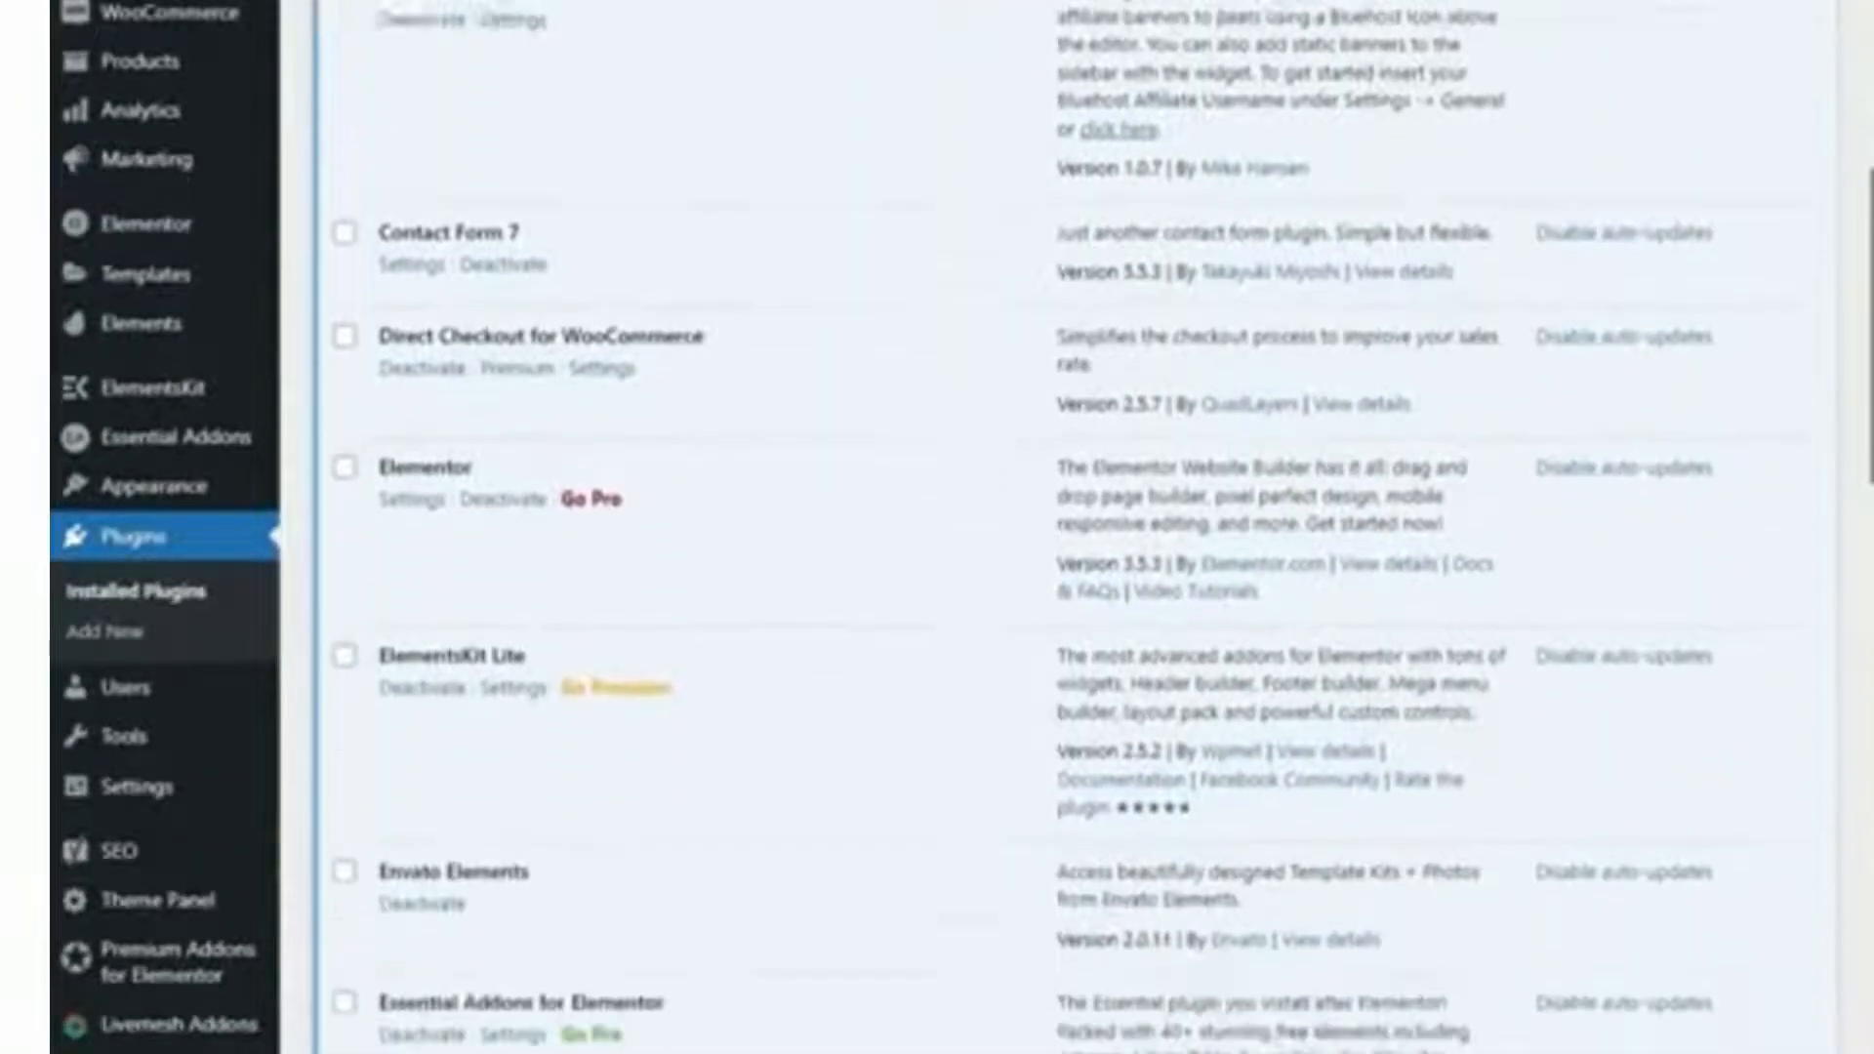
pyautogui.scroll(-8, 1074, 527)
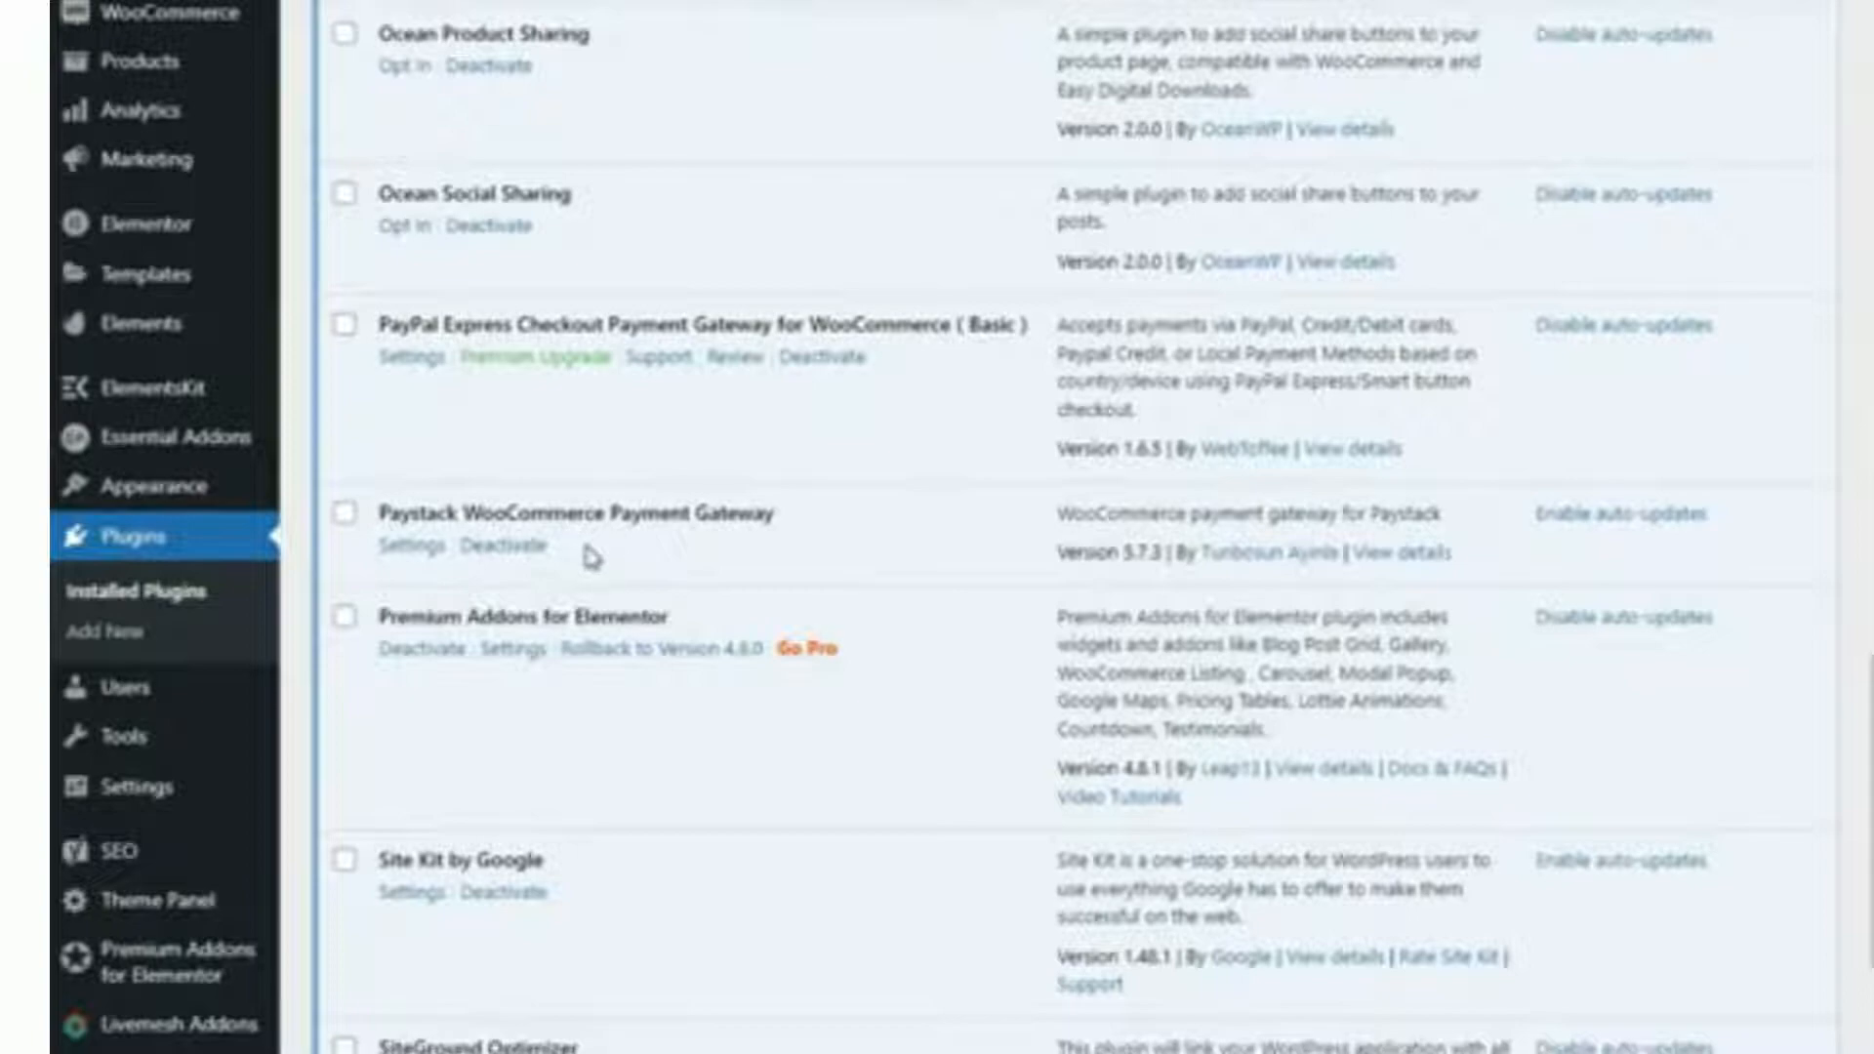
# Enable the Paystack payment method in WooCommerce's payment settings and open its setup.
pyautogui.moveTo(141, 28)
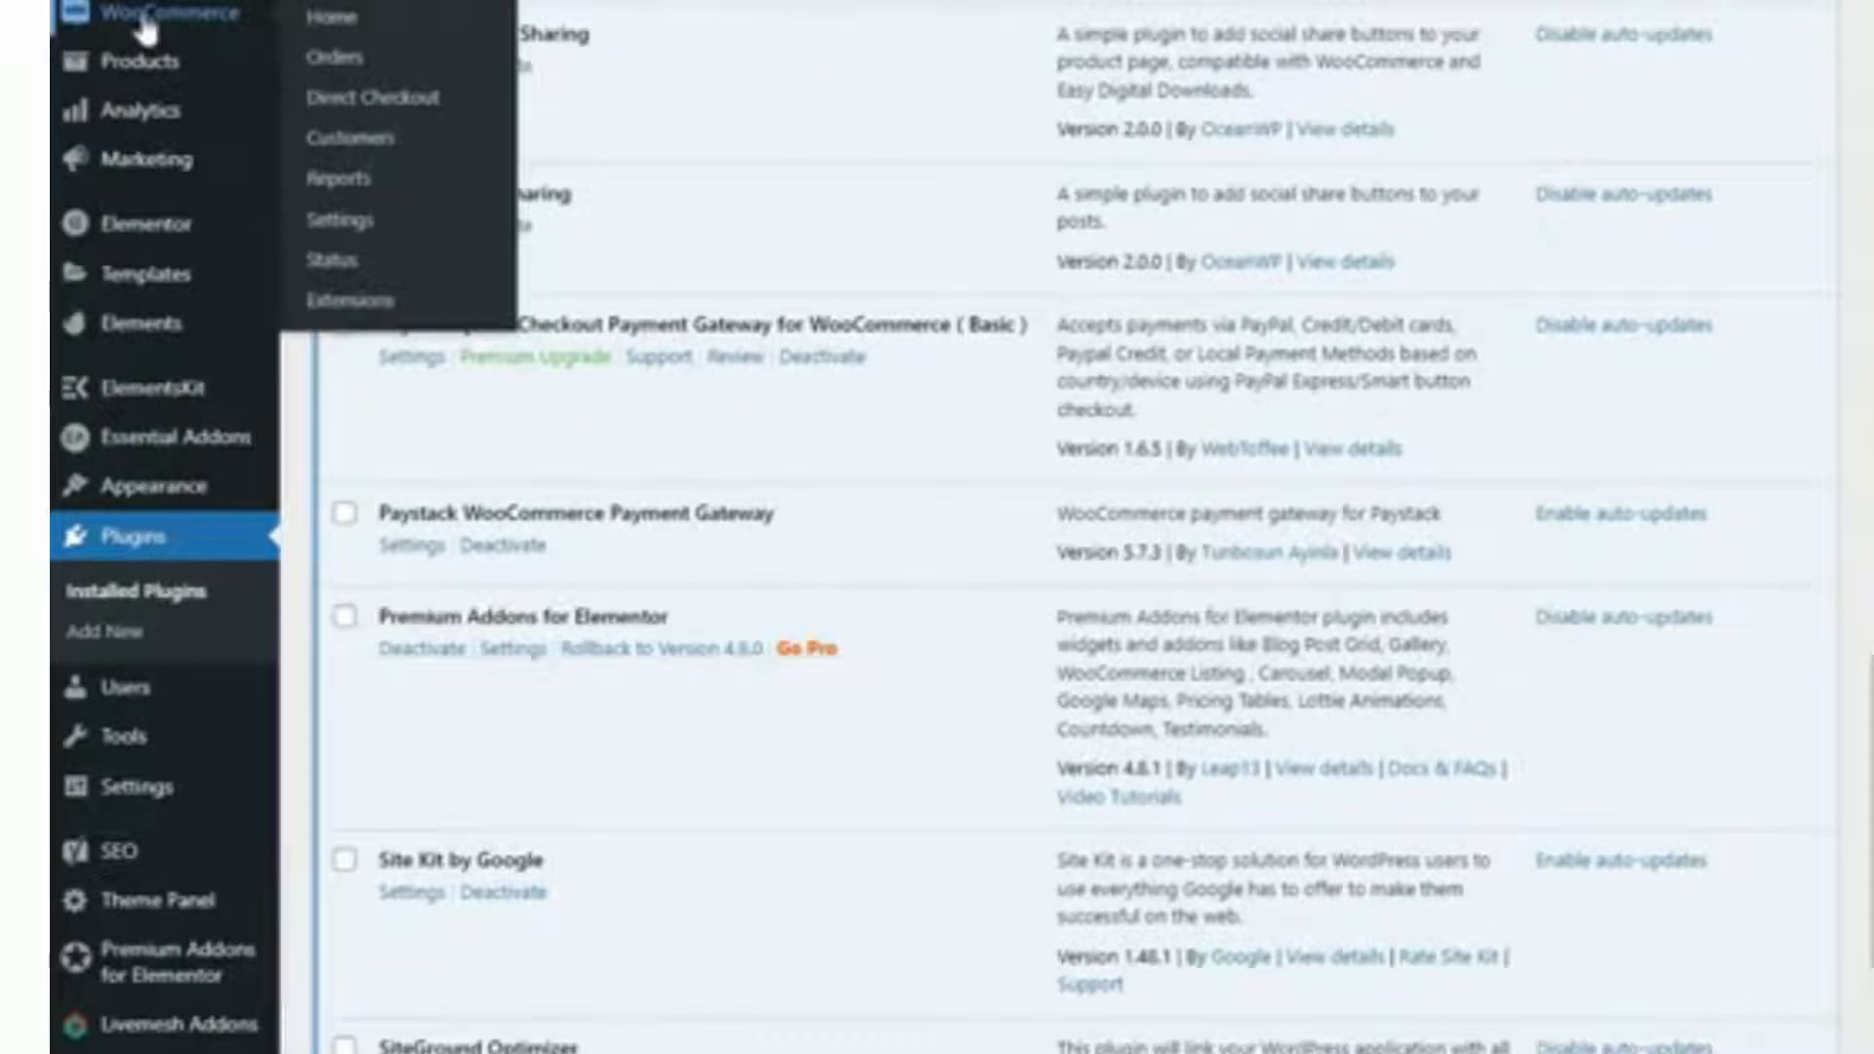
pyautogui.click(342, 221)
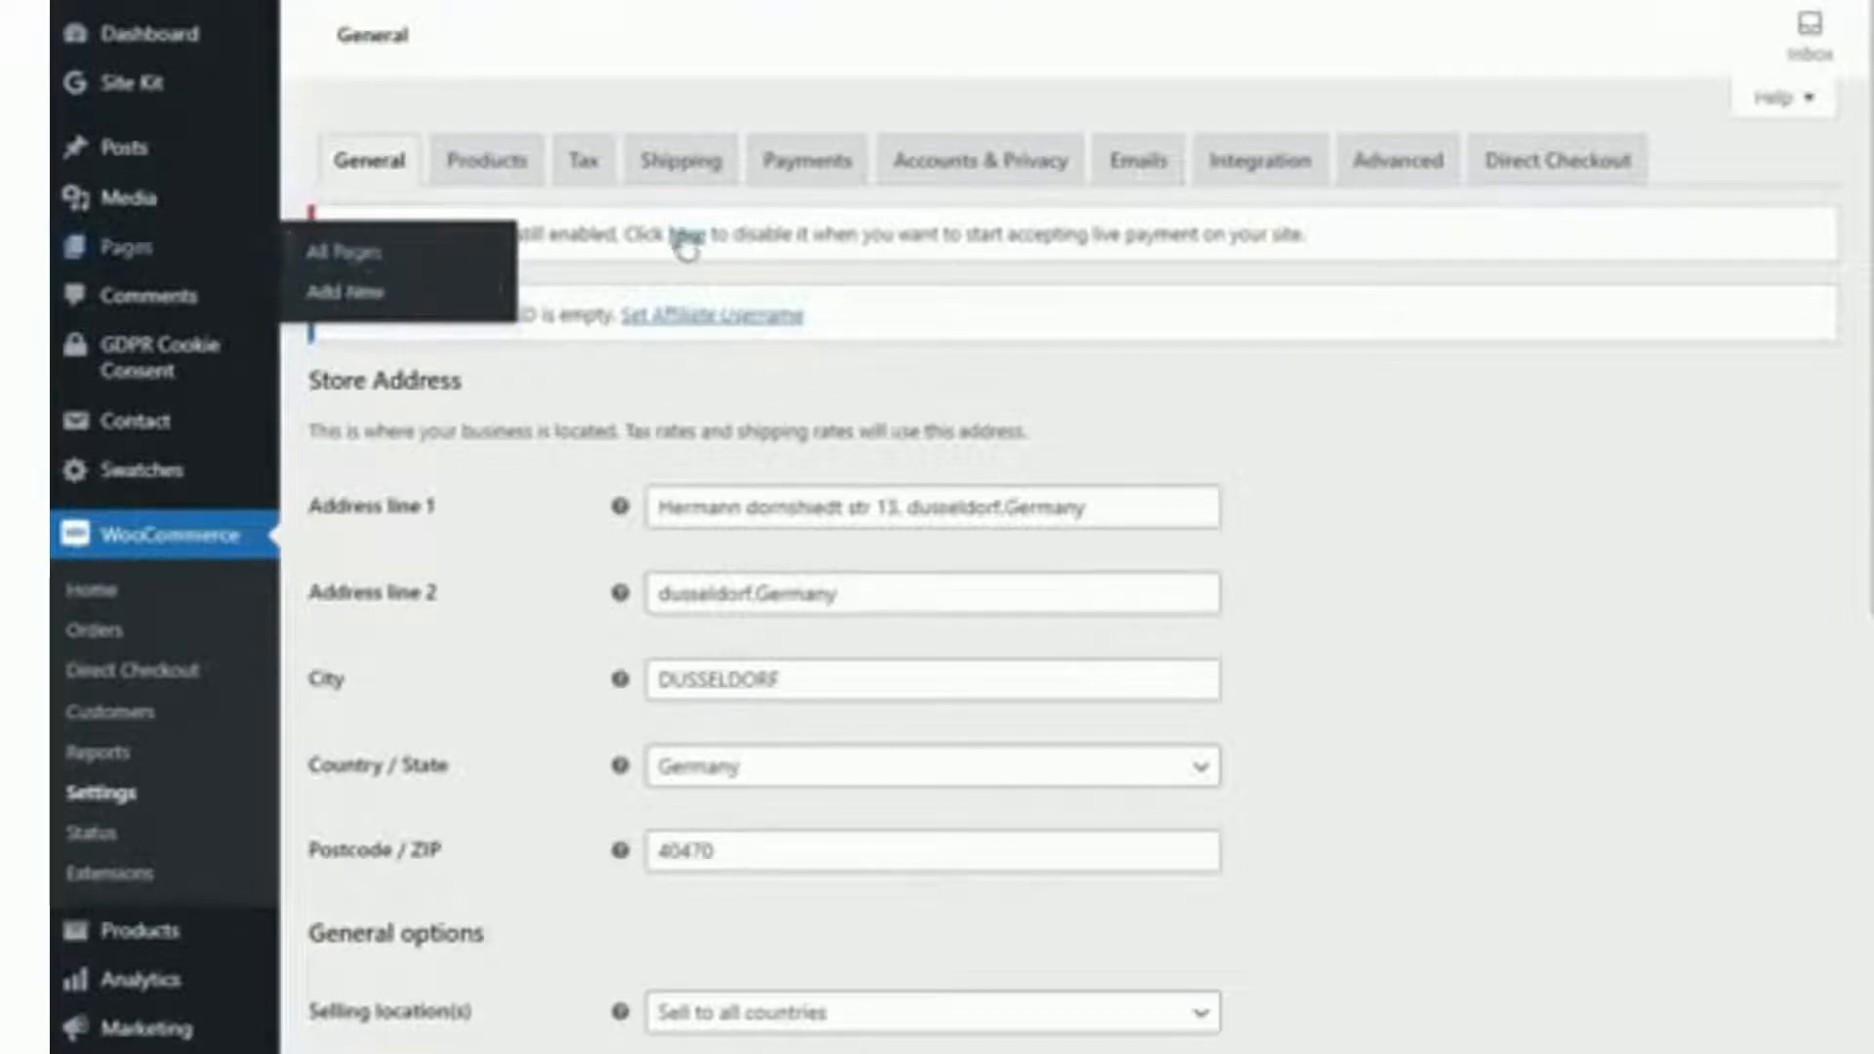
pyautogui.click(798, 172)
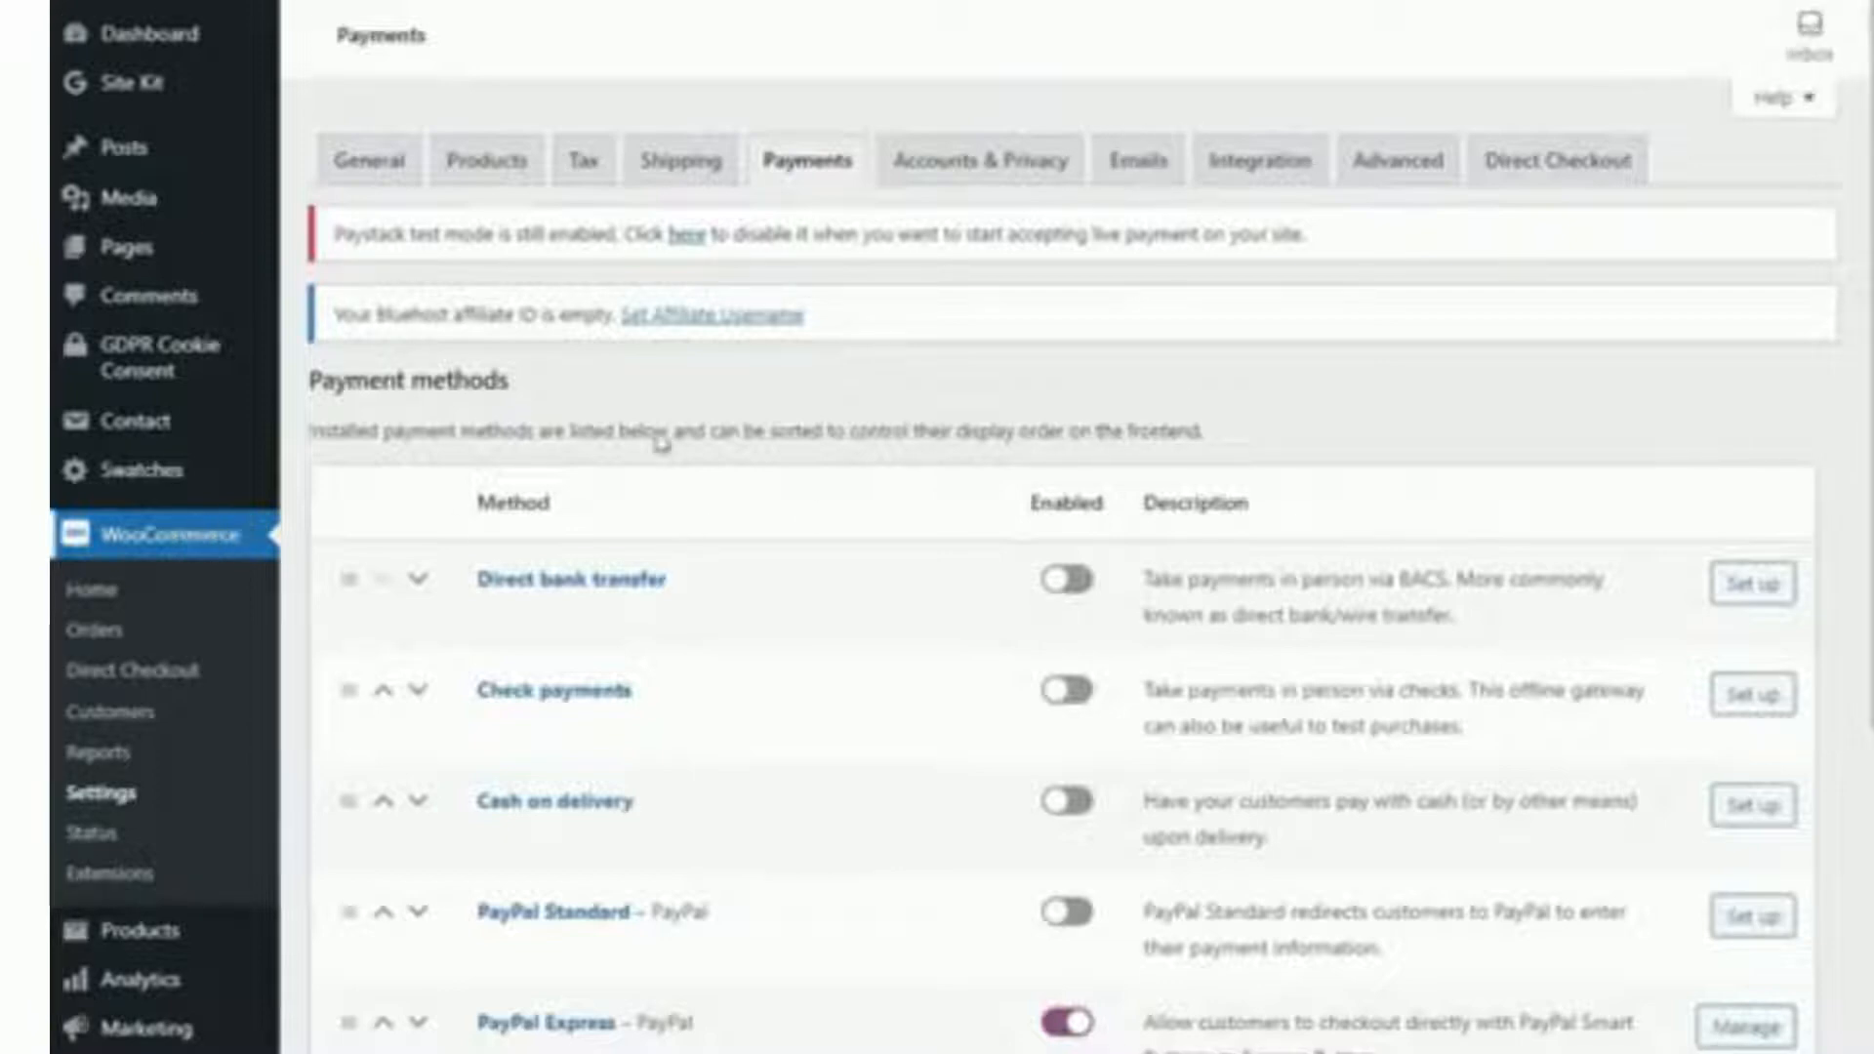
pyautogui.scroll(-7, 1217, 549)
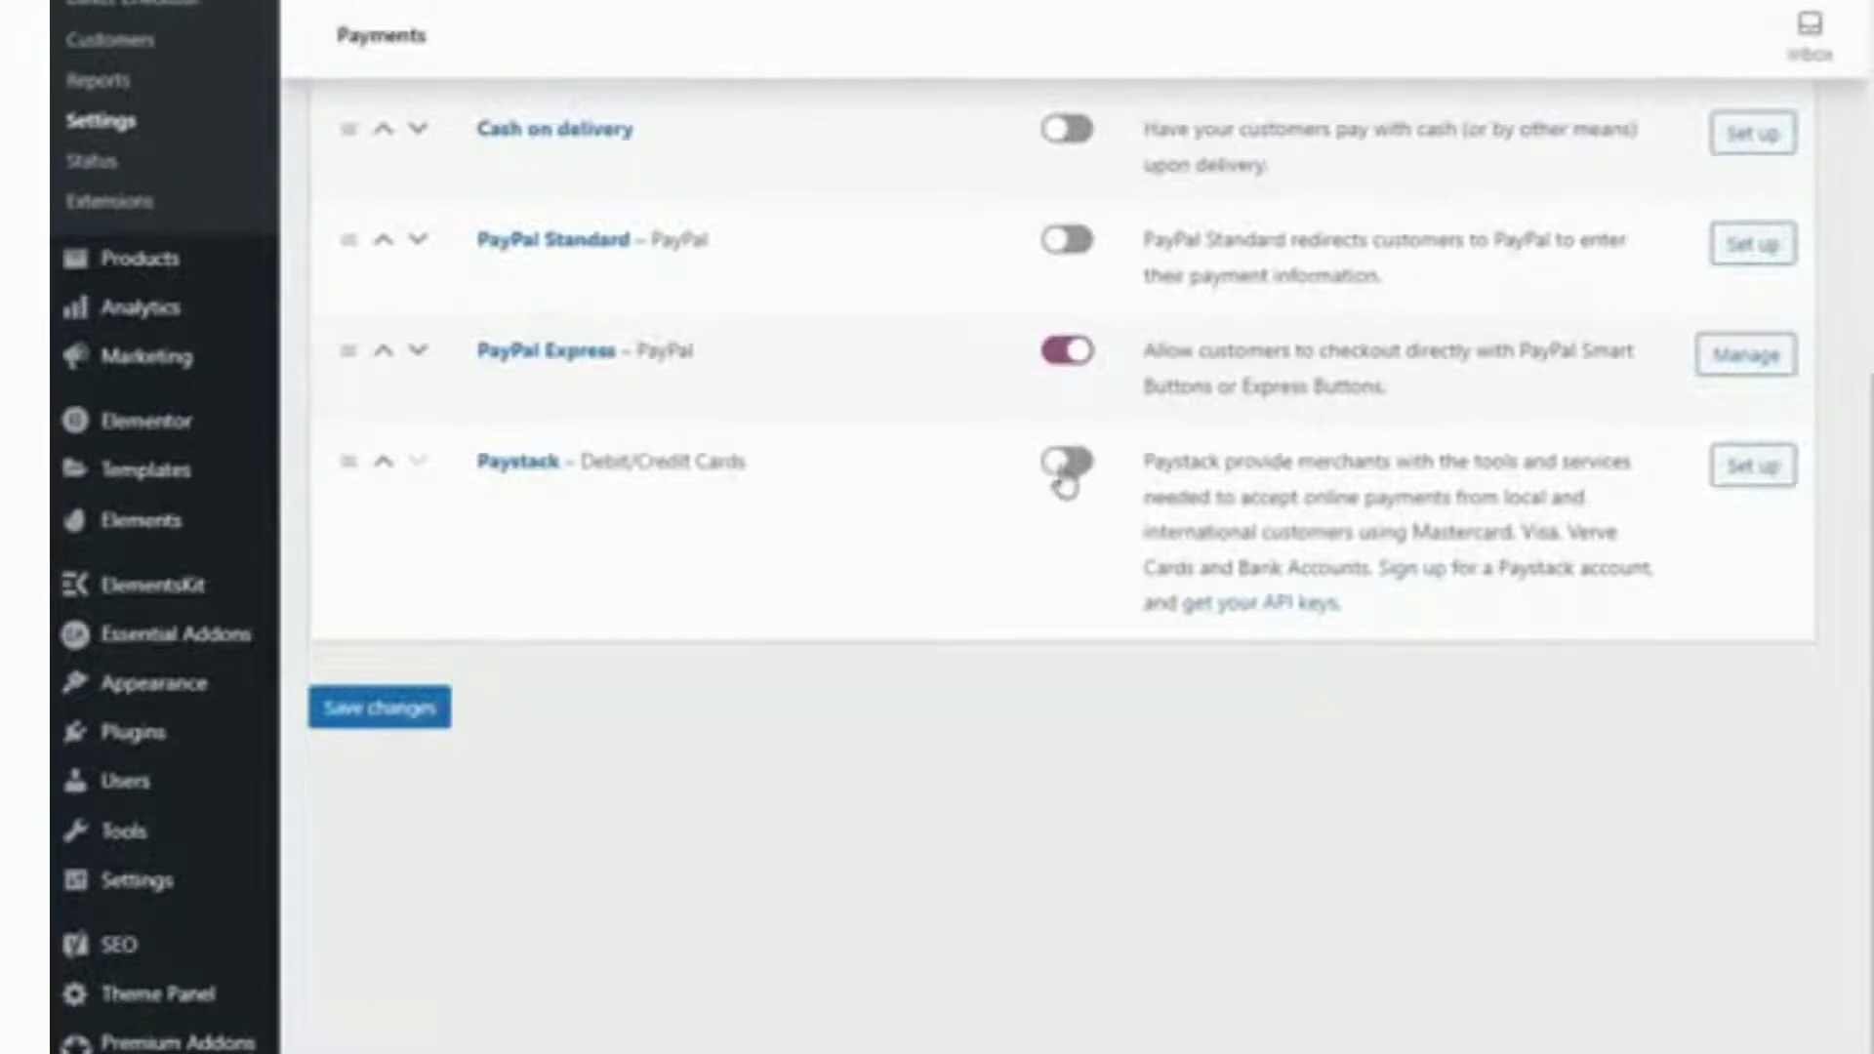
pyautogui.click(1069, 479)
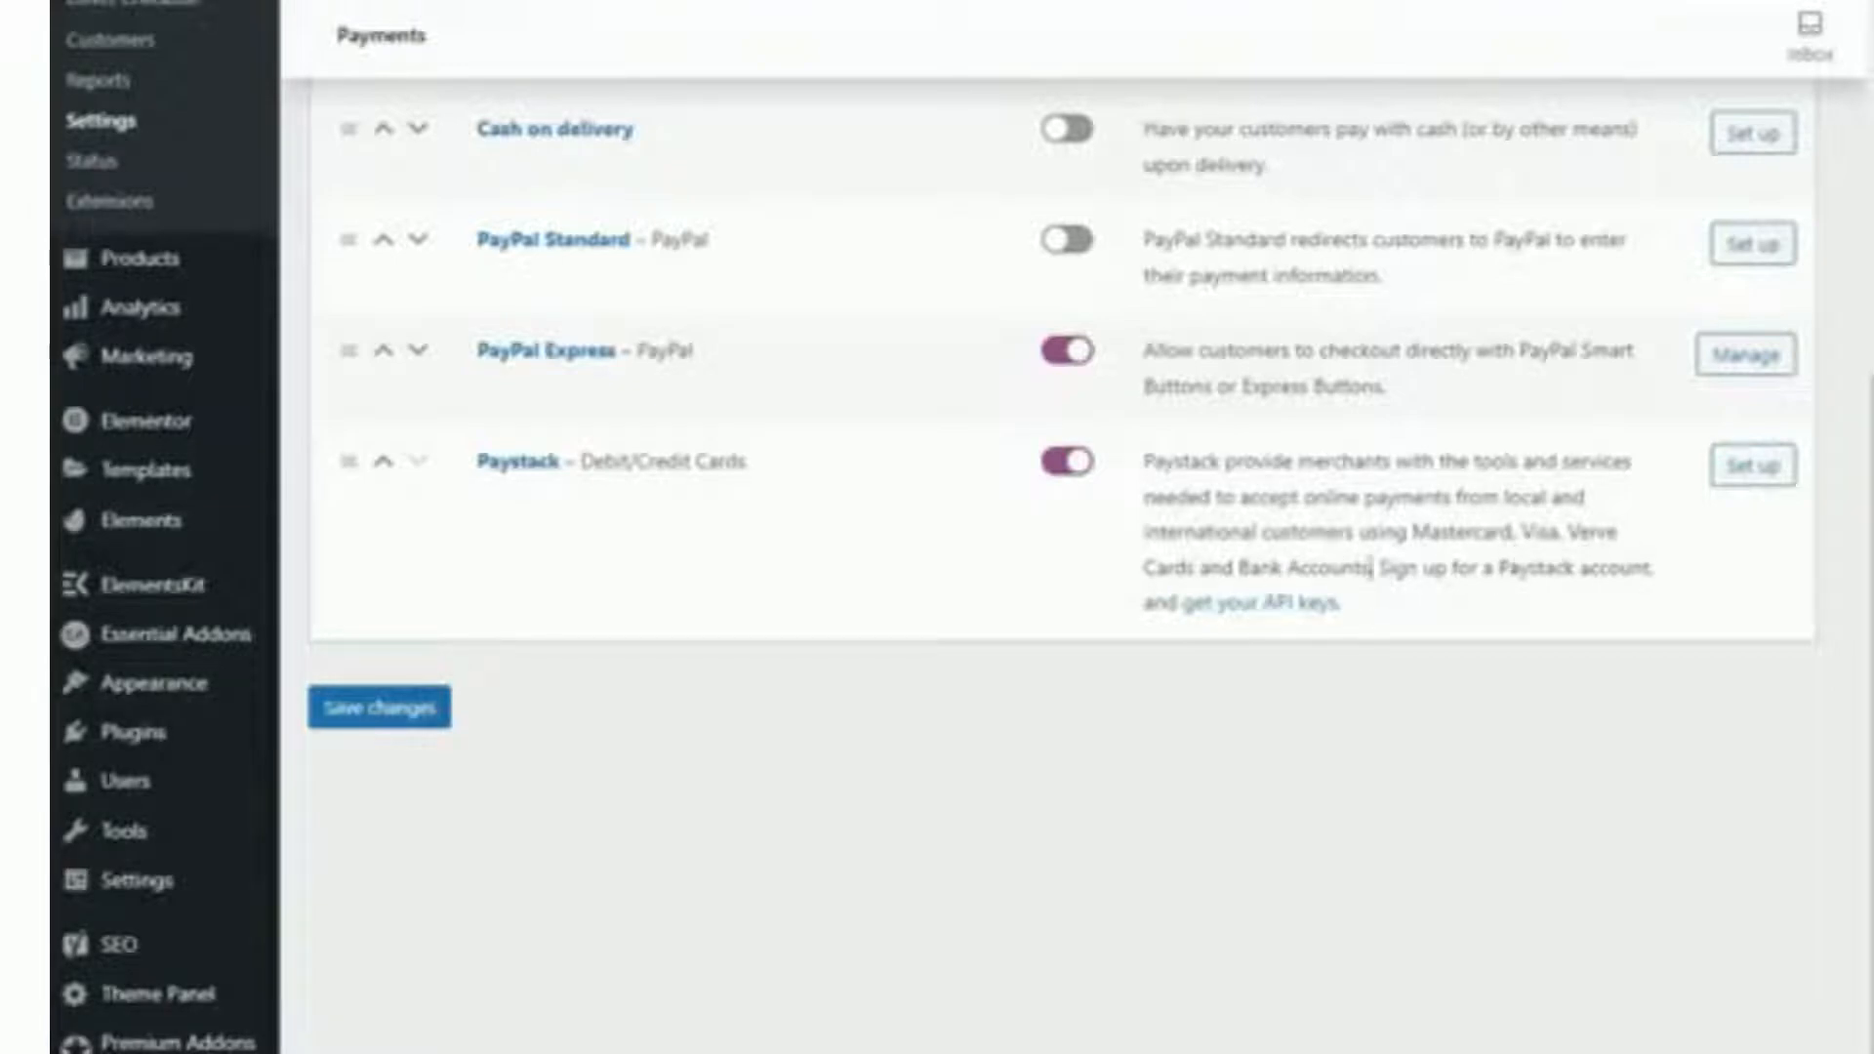
pyautogui.click(1771, 473)
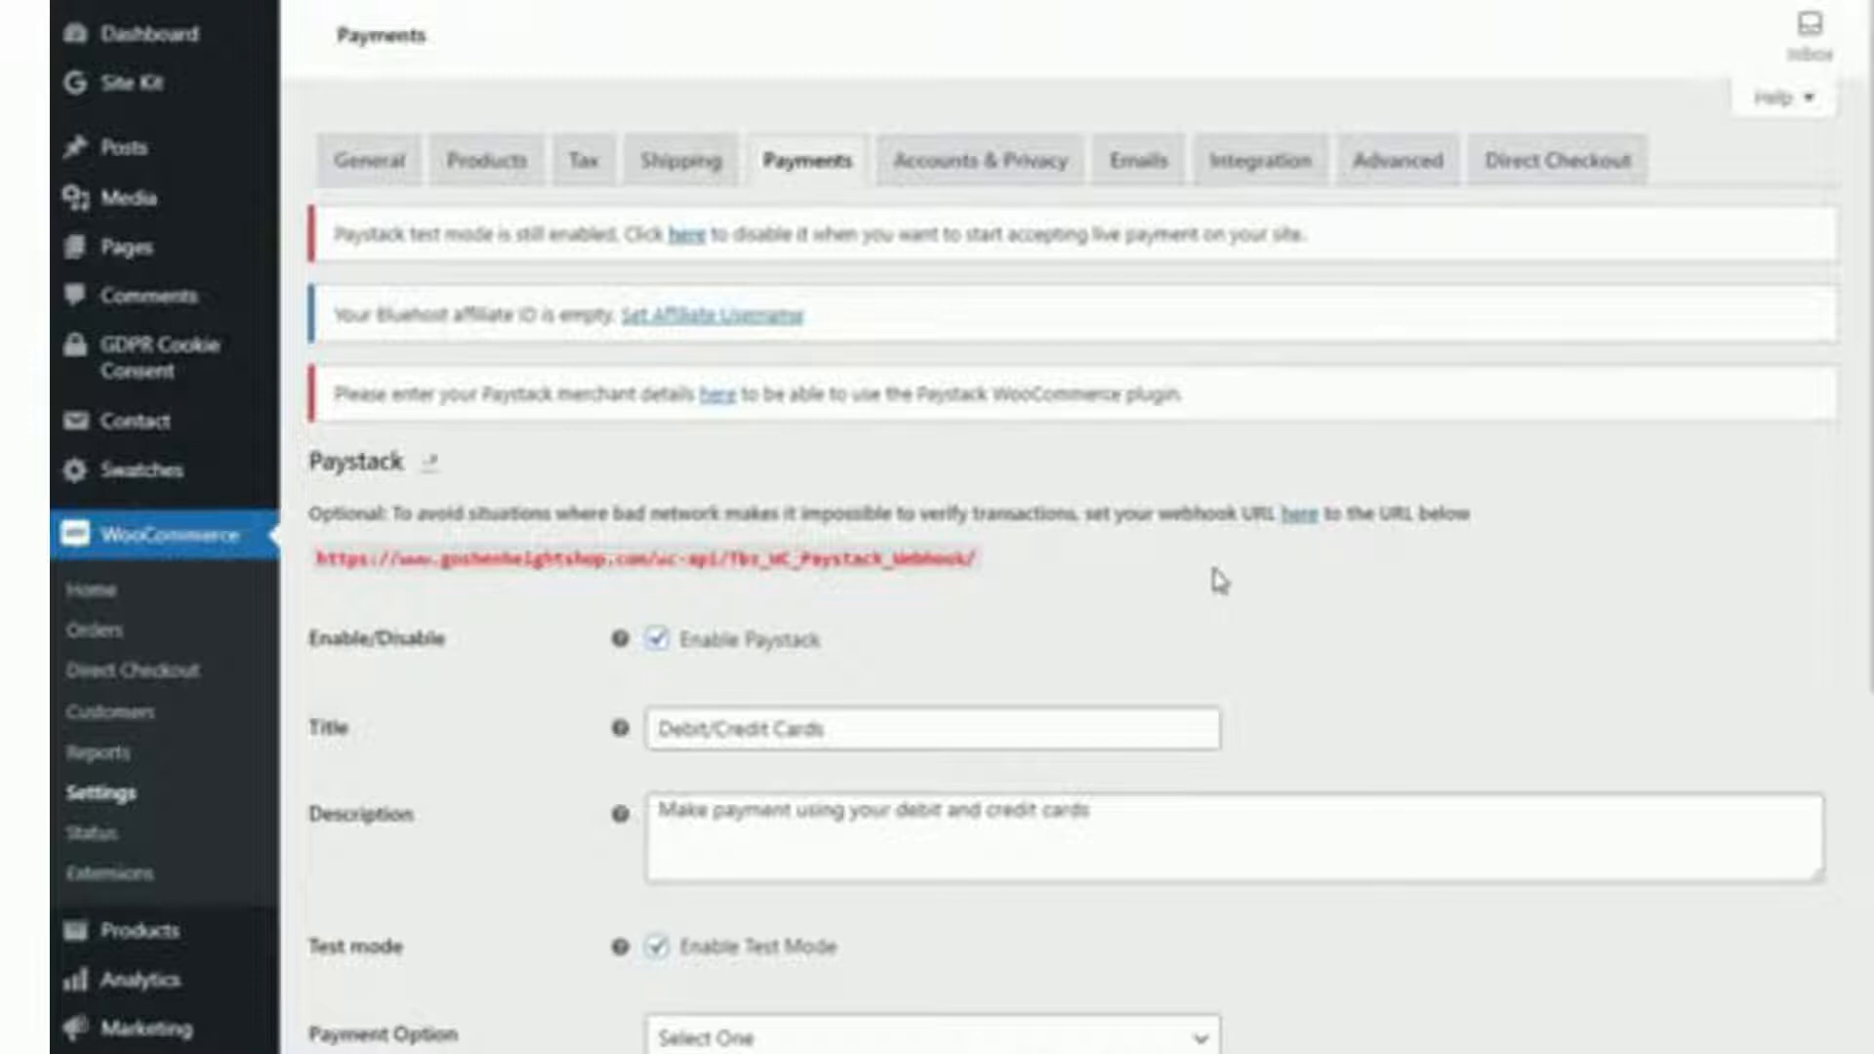
# Review the Paystack gateway options, including test mode, payment option, test keys, order autocompletion, saved cards and custom metadata.
pyautogui.scroll(-3, 1276, 308)
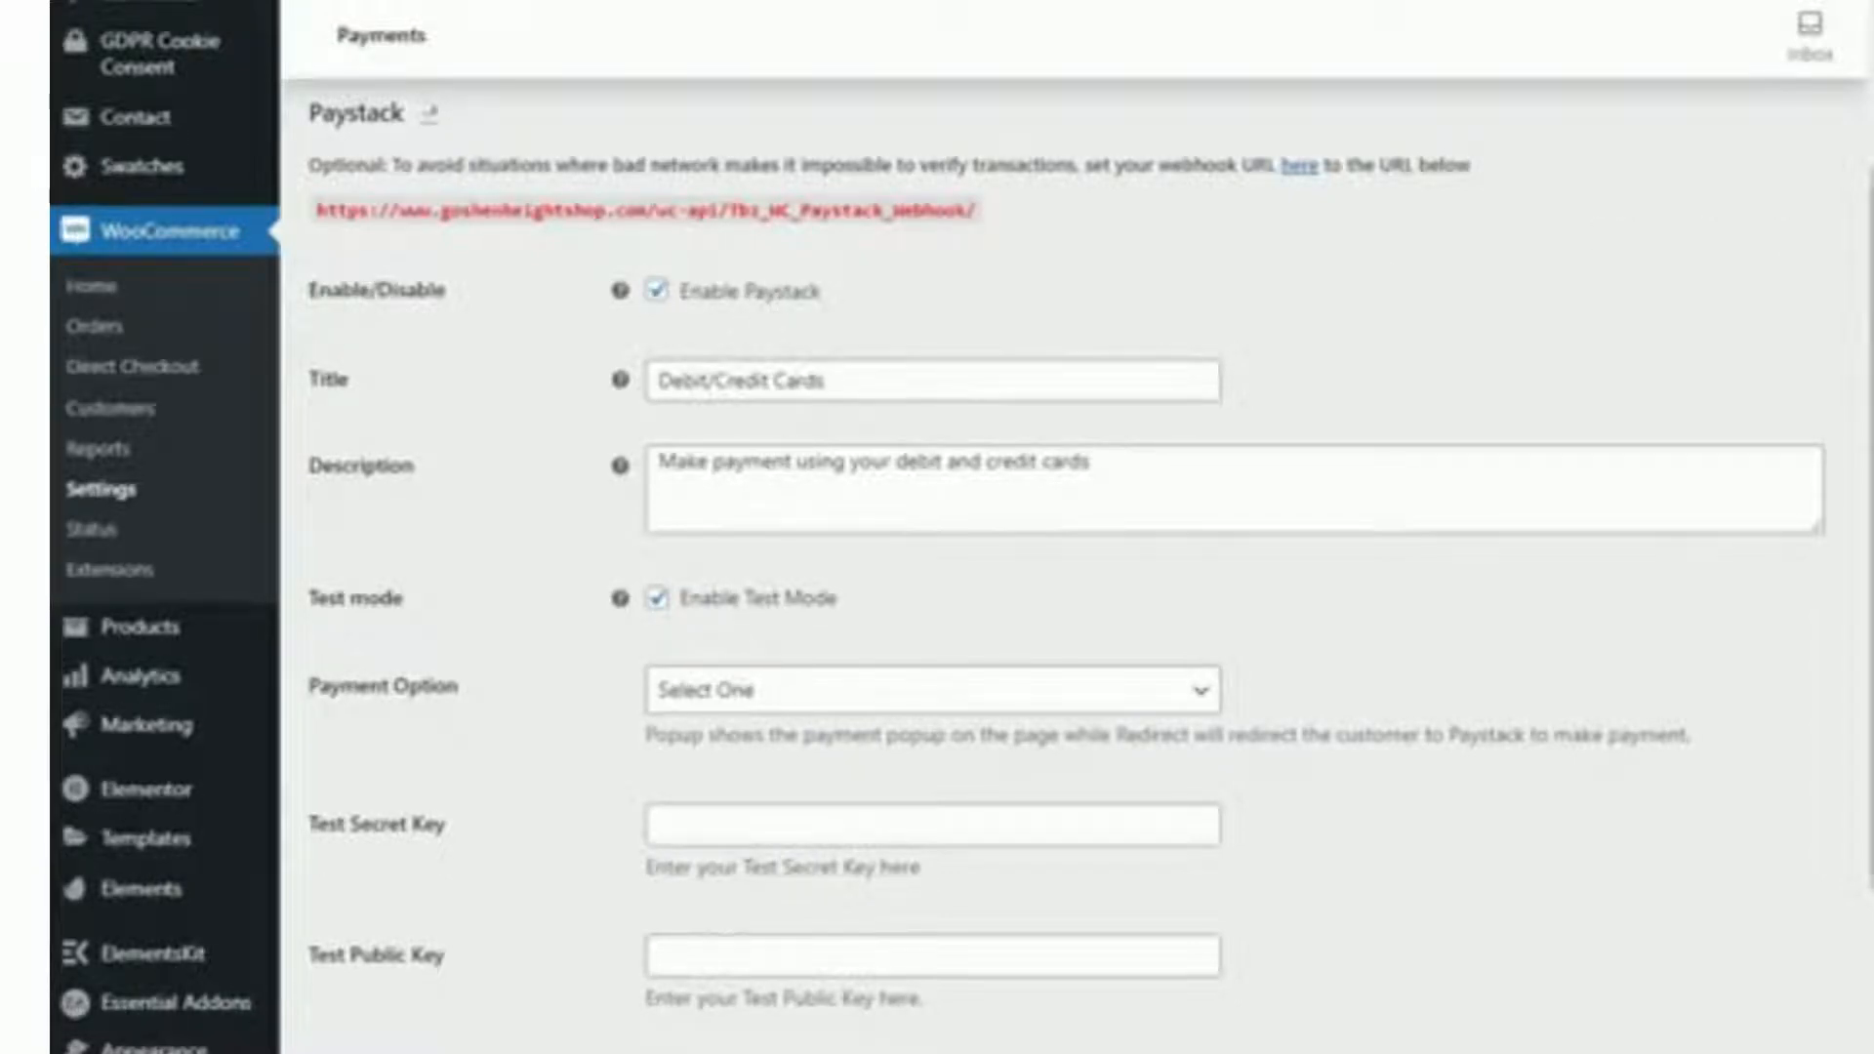
pyautogui.scroll(-3, 1867, 254)
pyautogui.moveTo(1870, 420); pyautogui.dragTo(1871, 465)
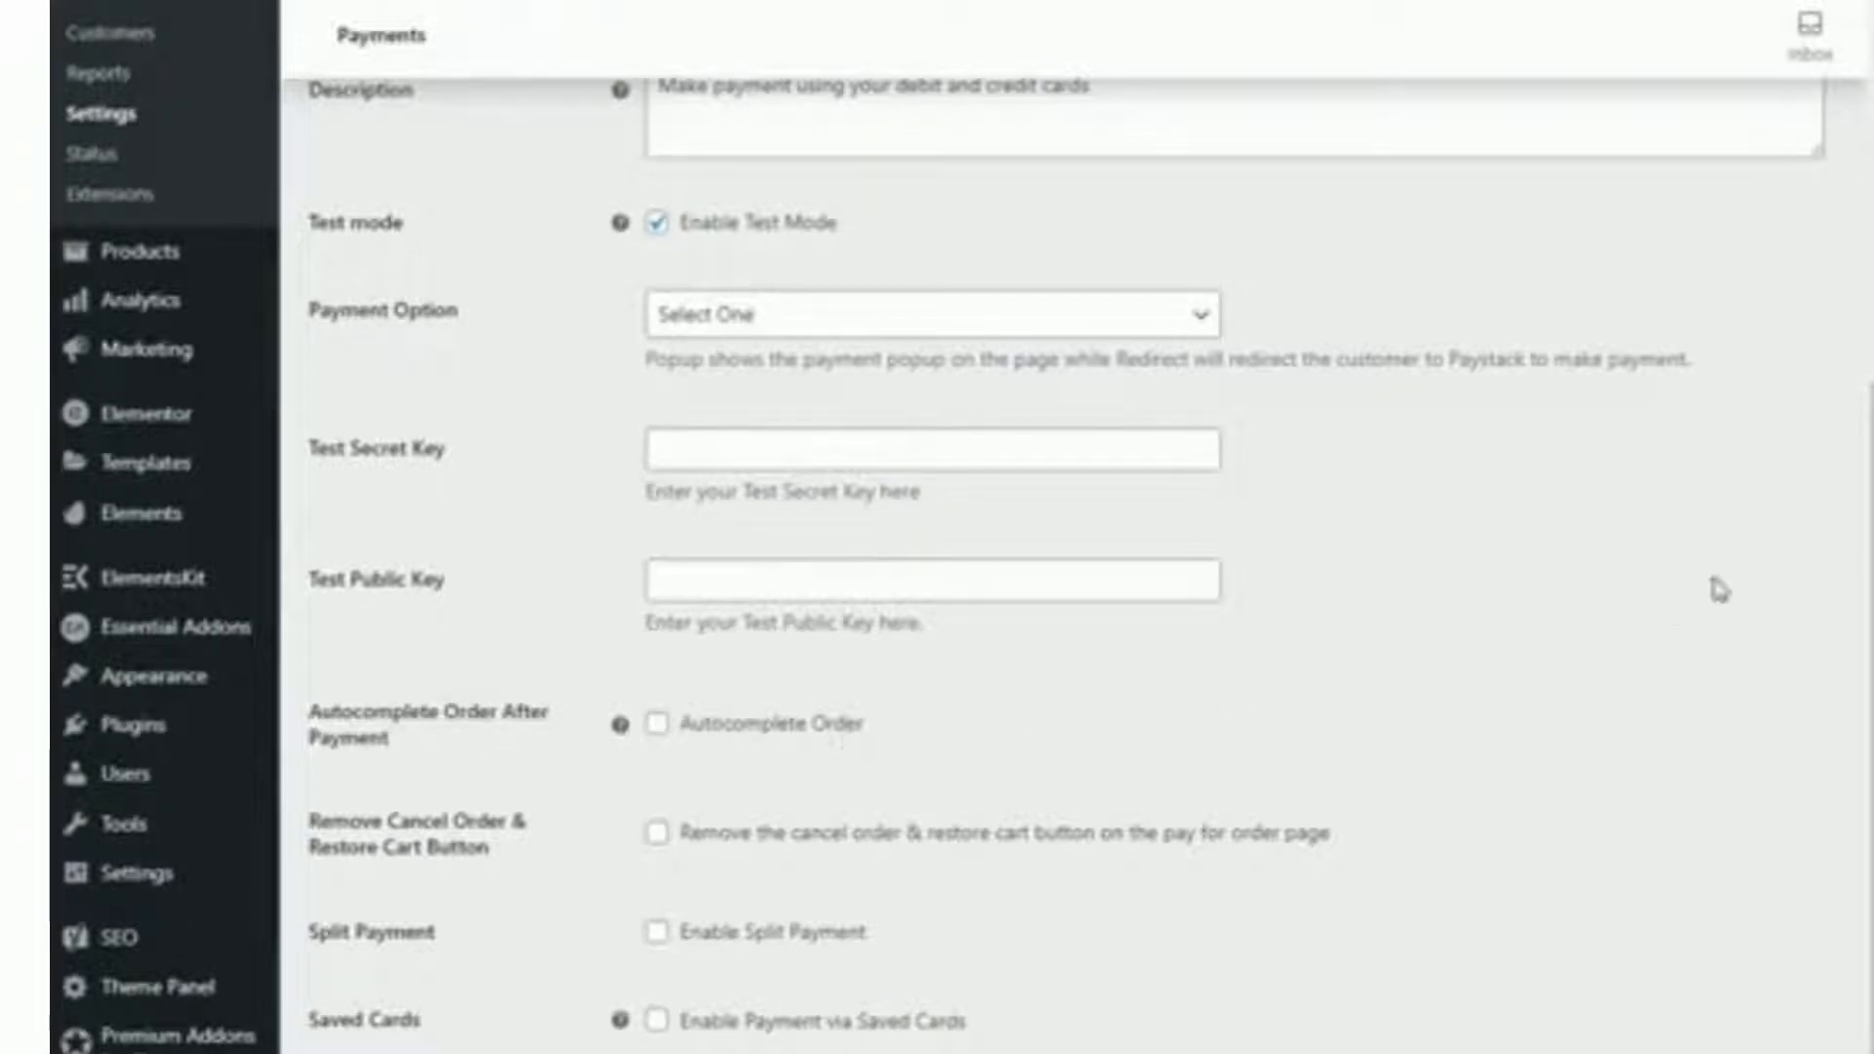
pyautogui.scroll(-2, 1659, 635)
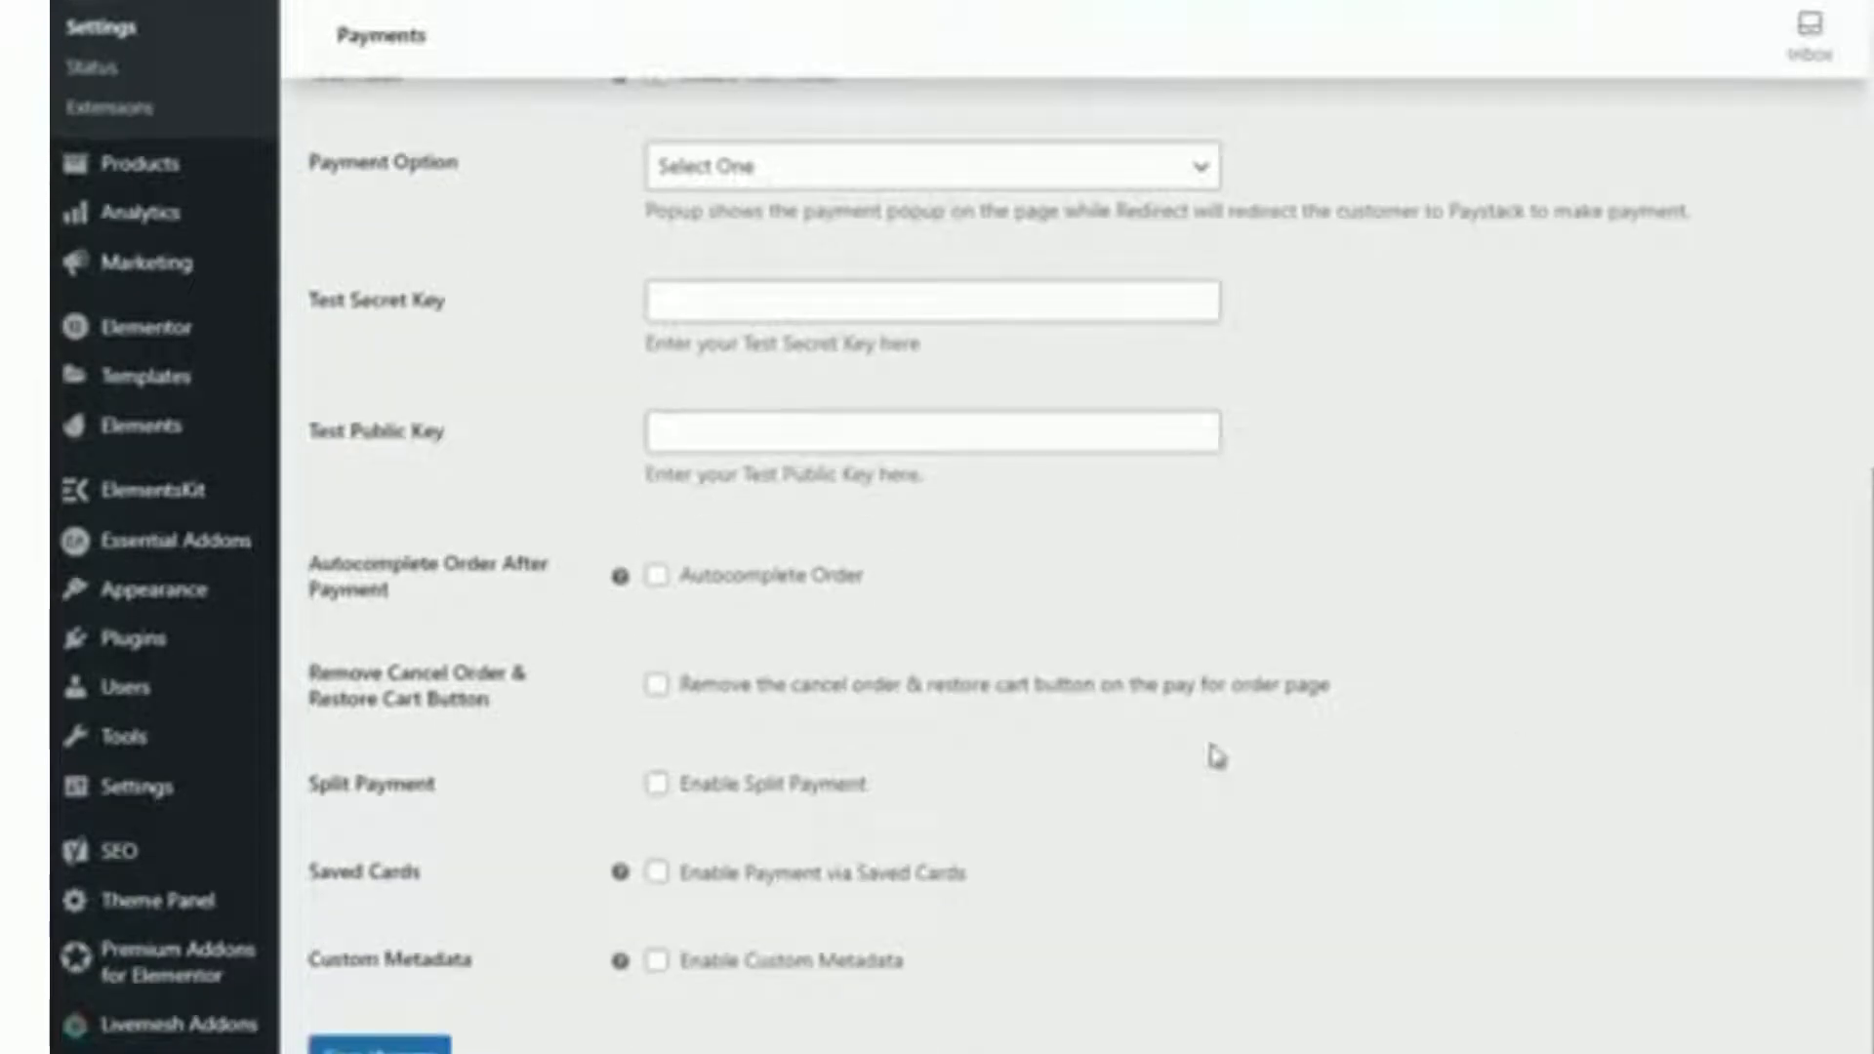
pyautogui.moveTo(624, 584)
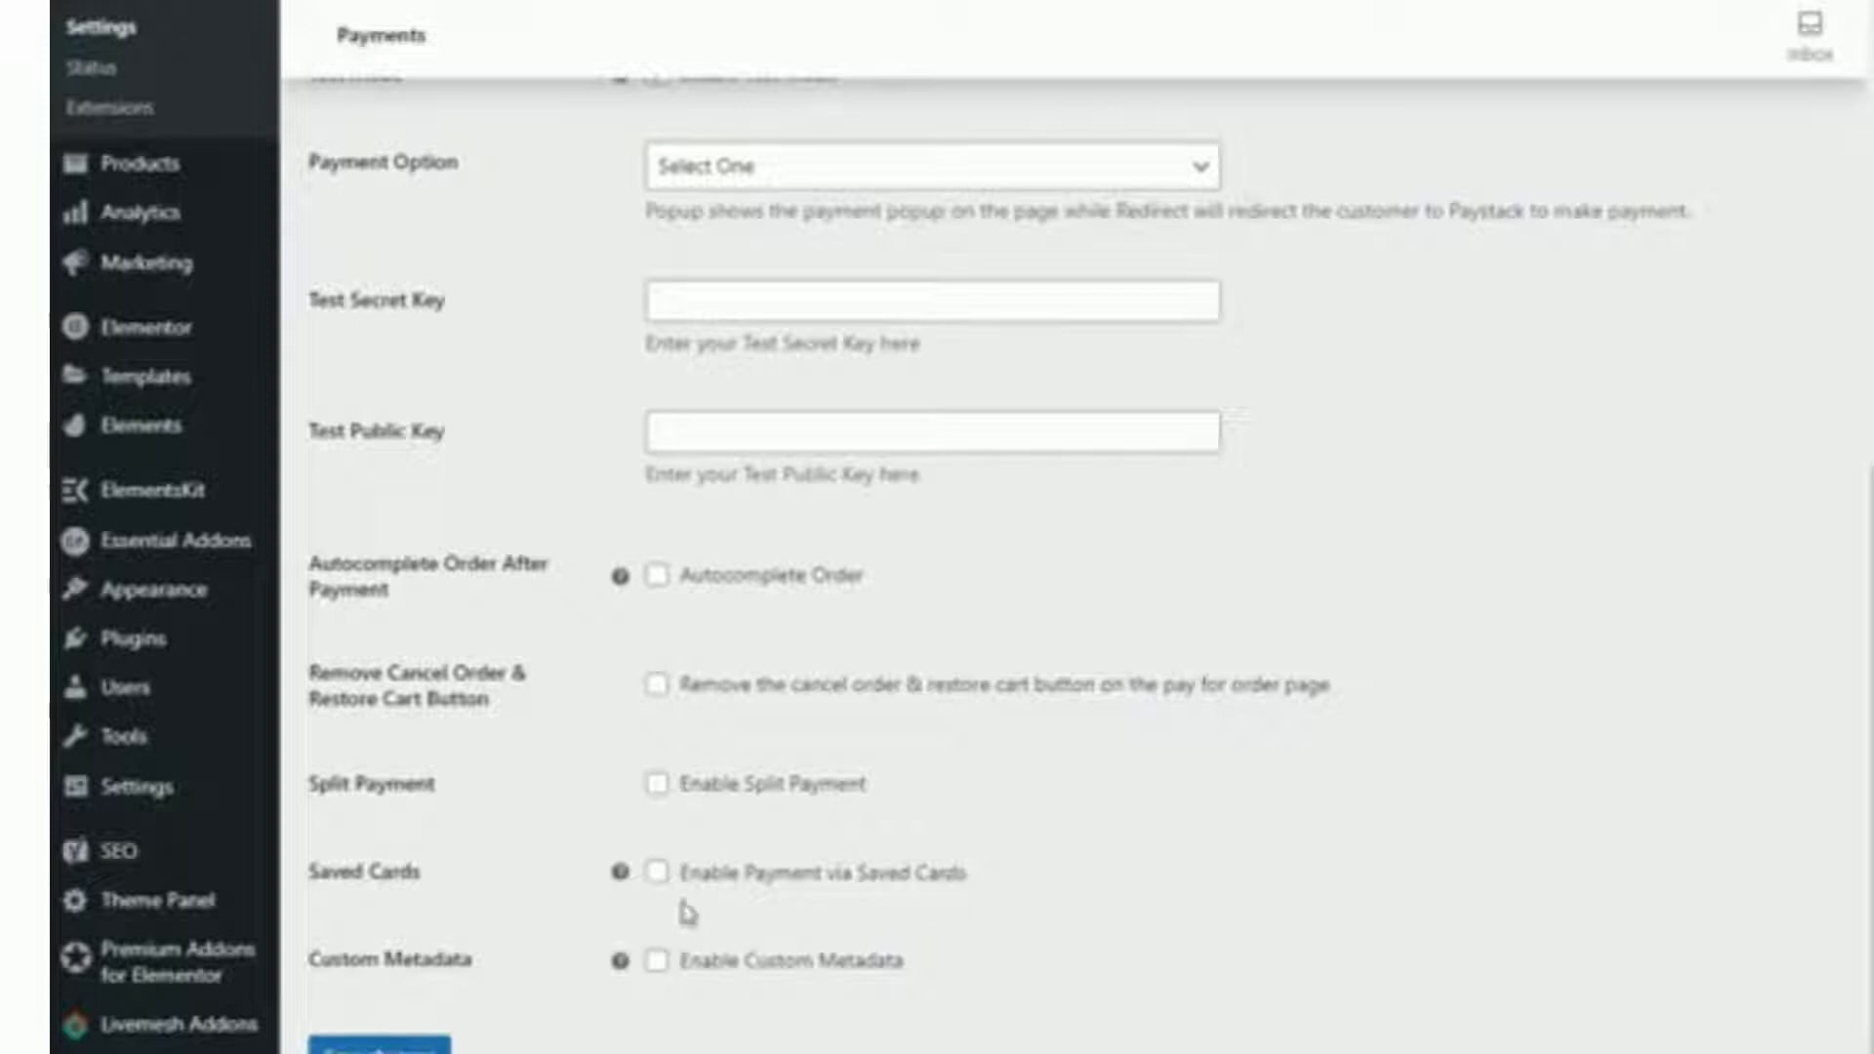
pyautogui.moveTo(621, 879)
pyautogui.moveTo(621, 961)
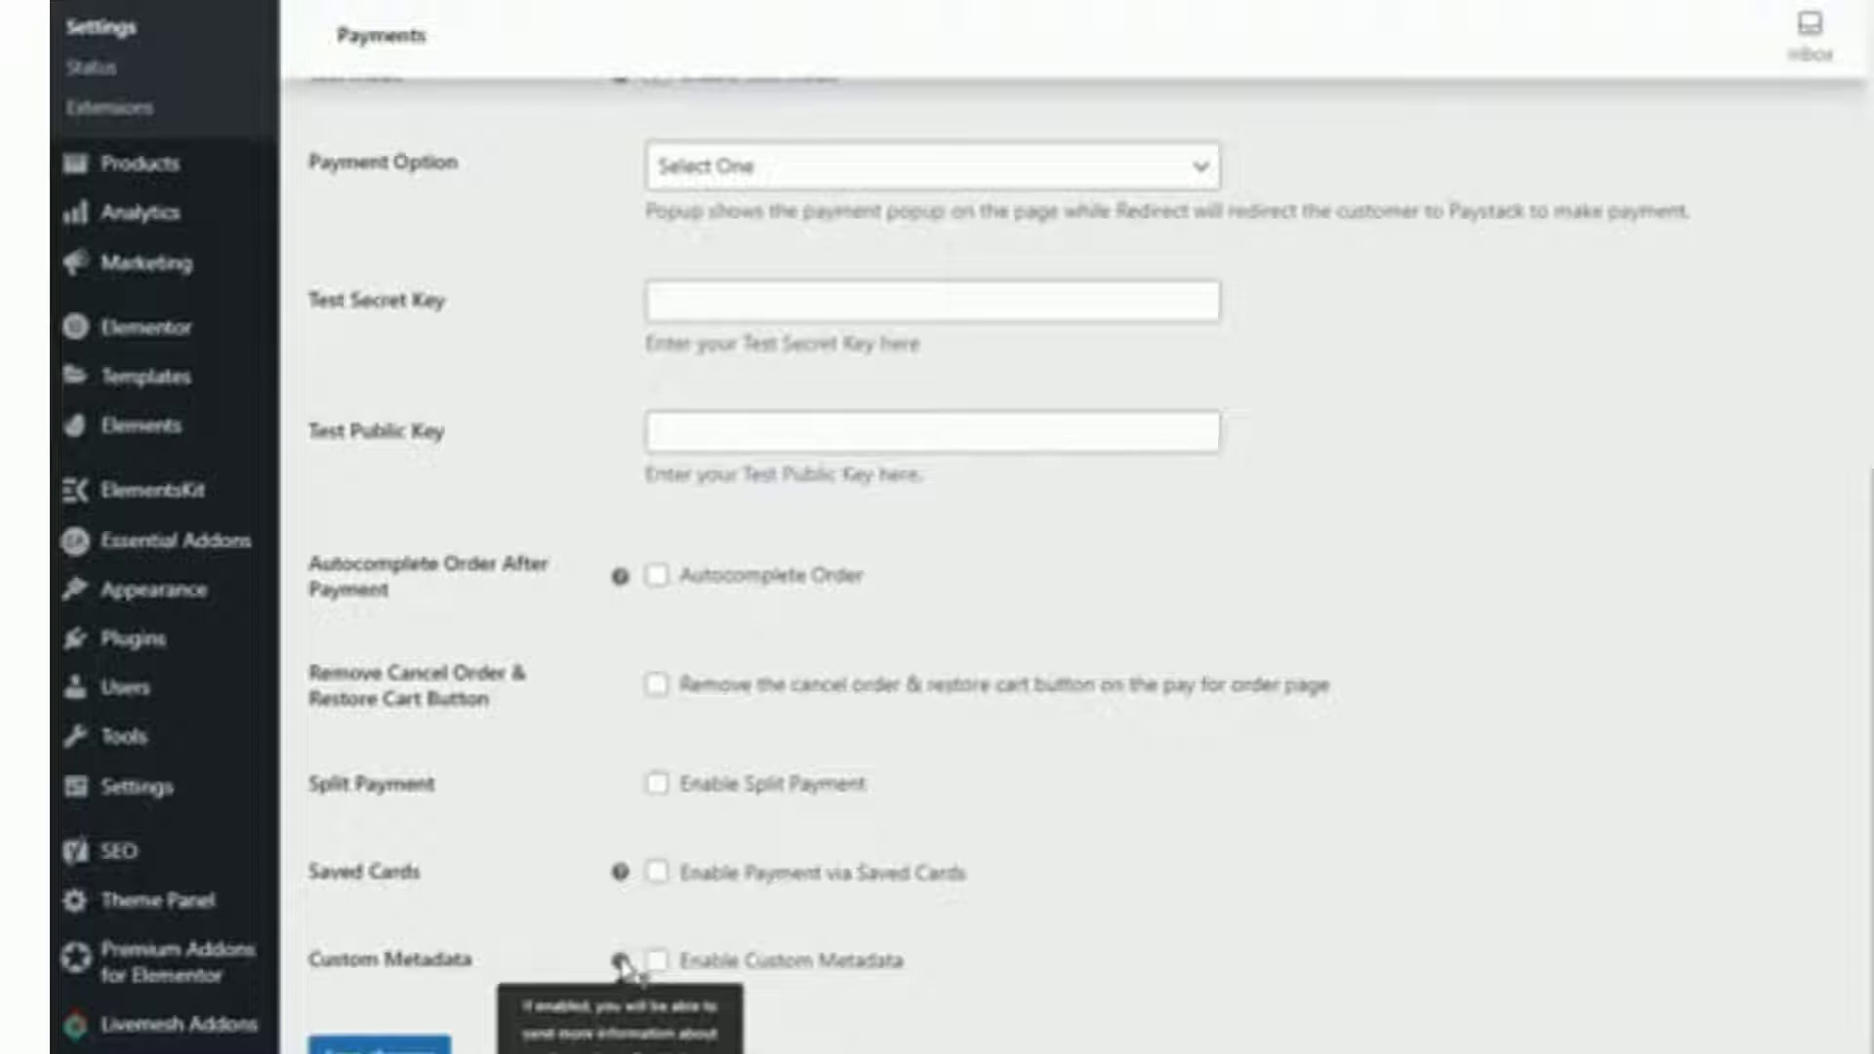
# Enable custom metadata for Paystack, sending order ID, customer name, email, phone, billing address, shipping address and products purchased.
pyautogui.click(657, 963)
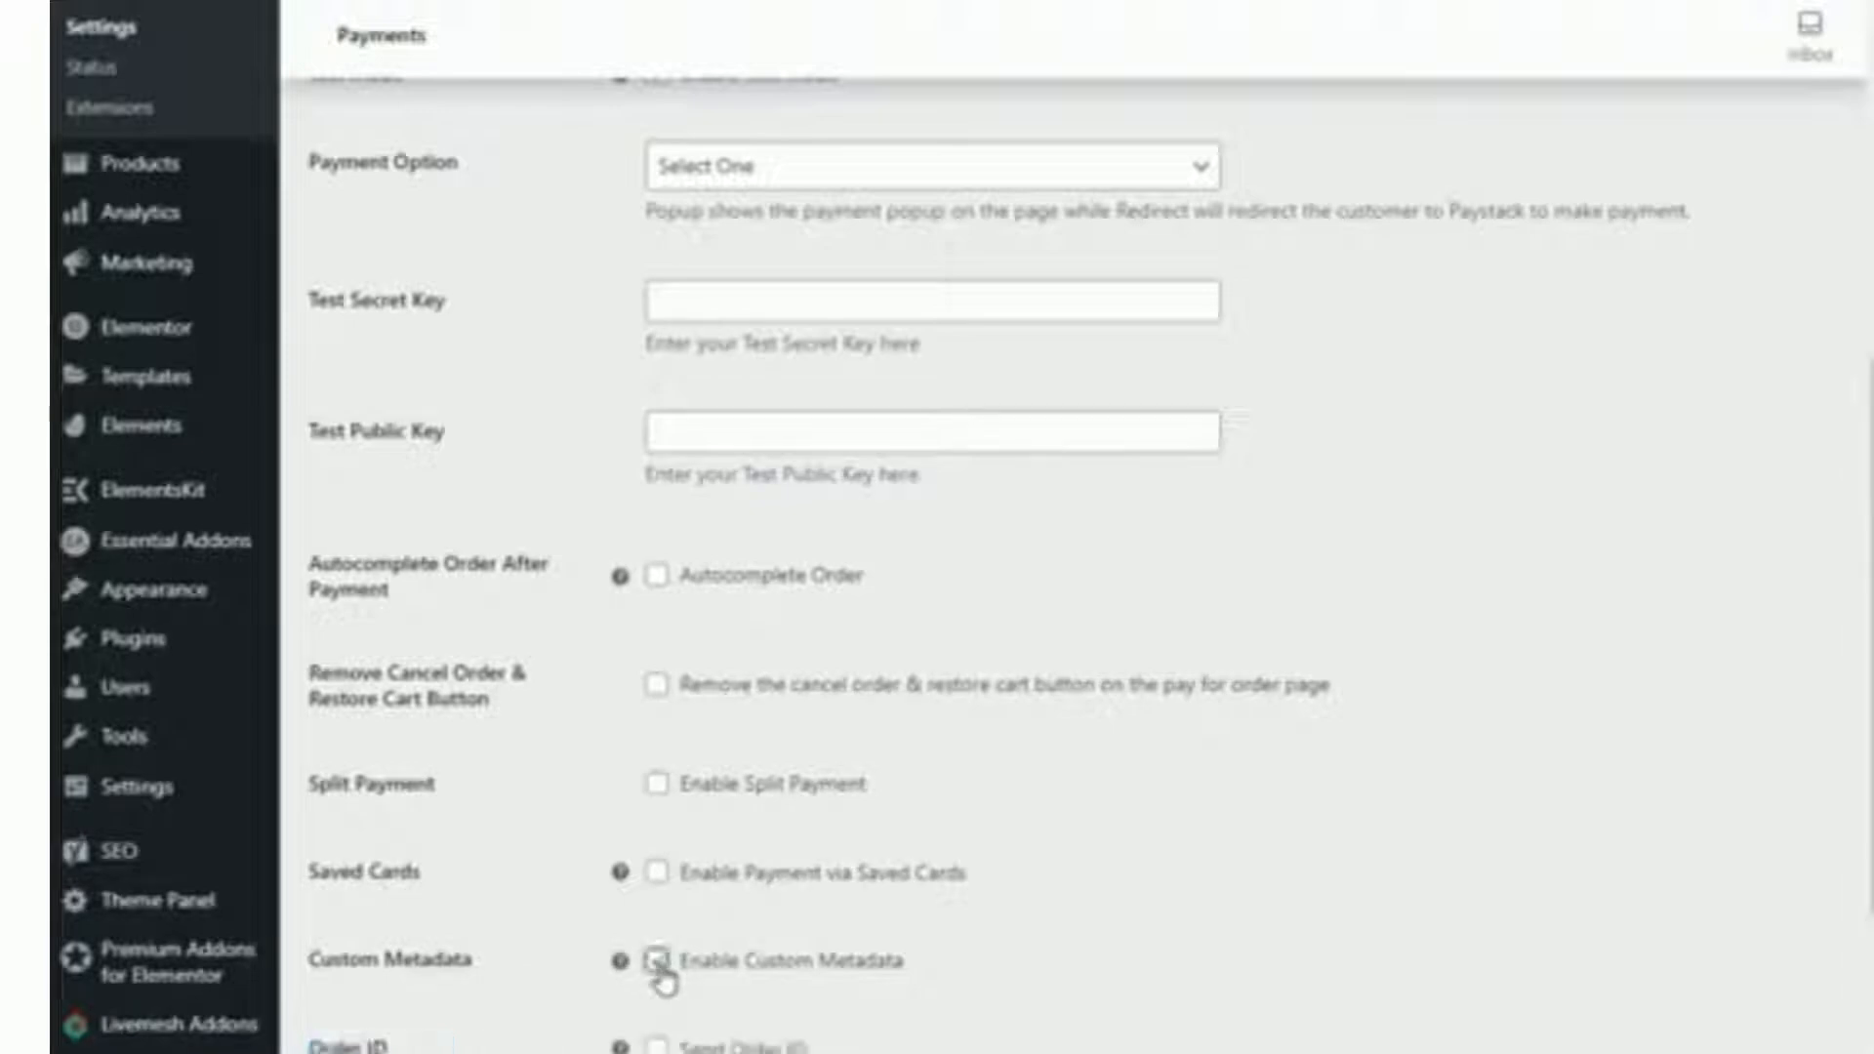
pyautogui.scroll(-6, 823, 703)
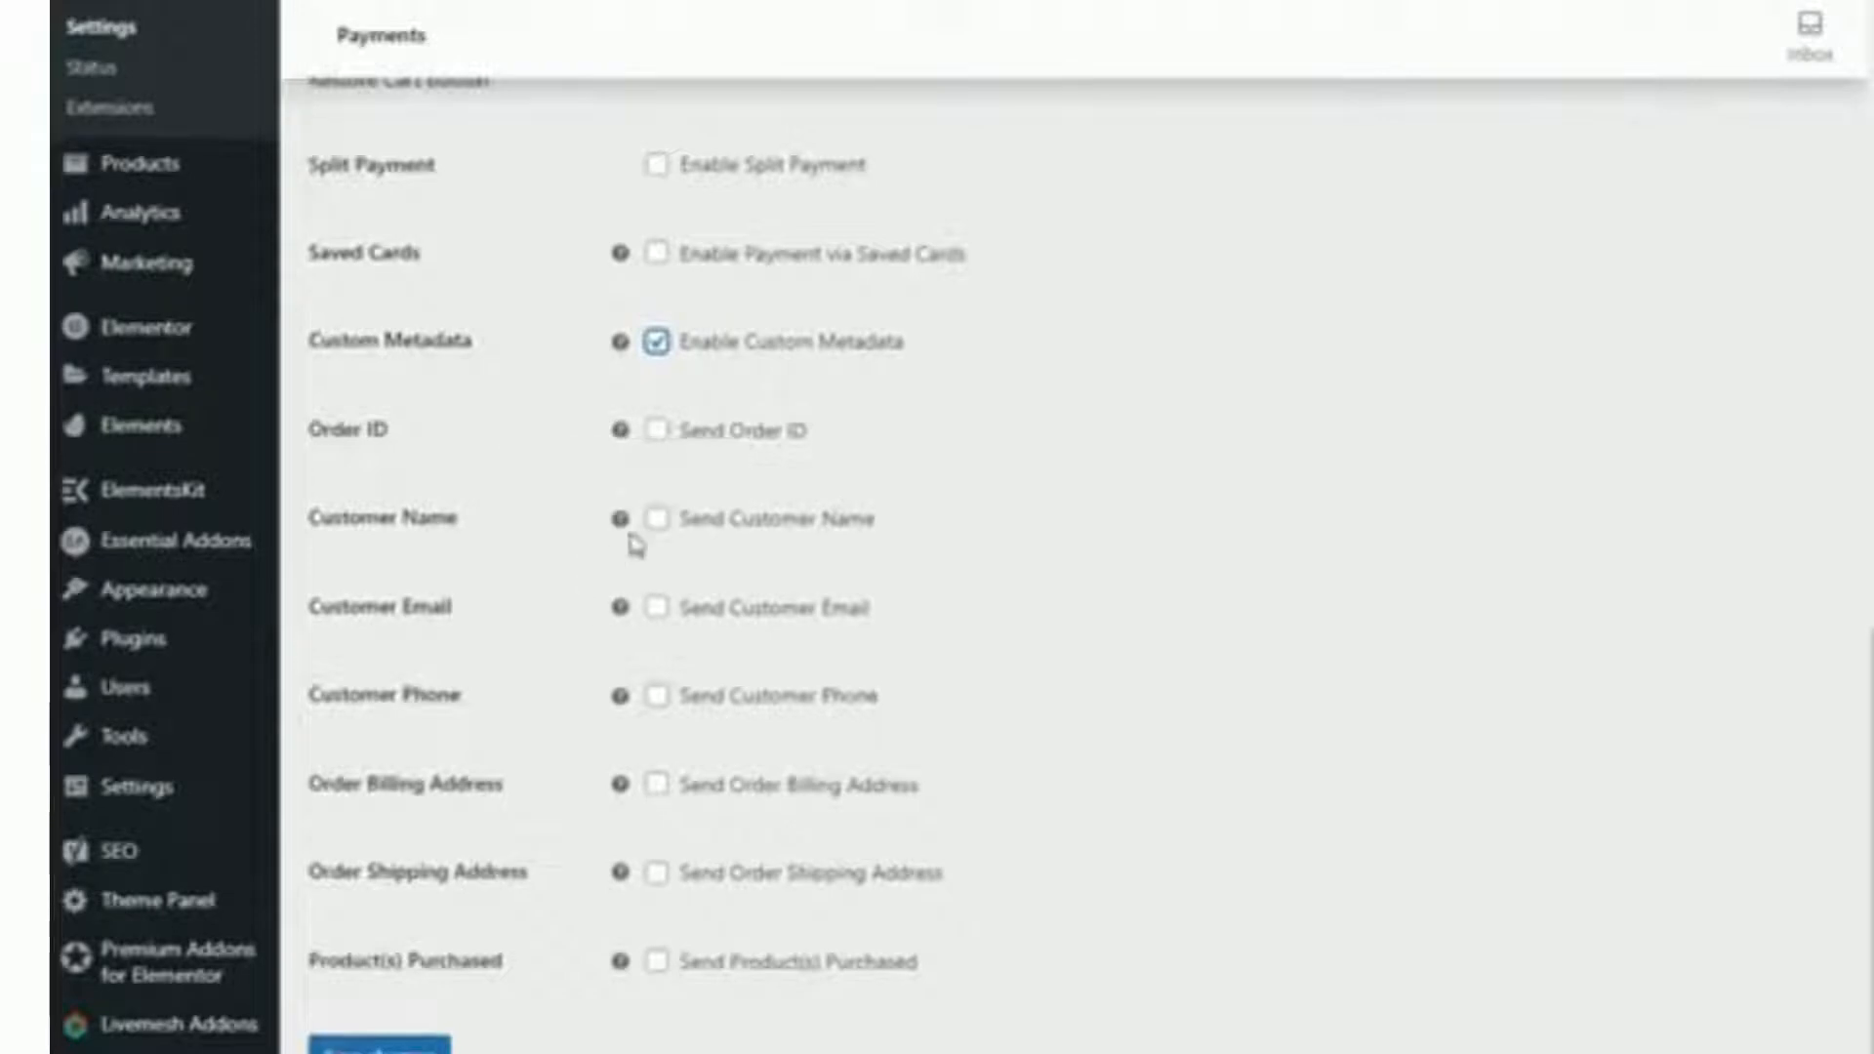
pyautogui.click(659, 437)
pyautogui.click(658, 523)
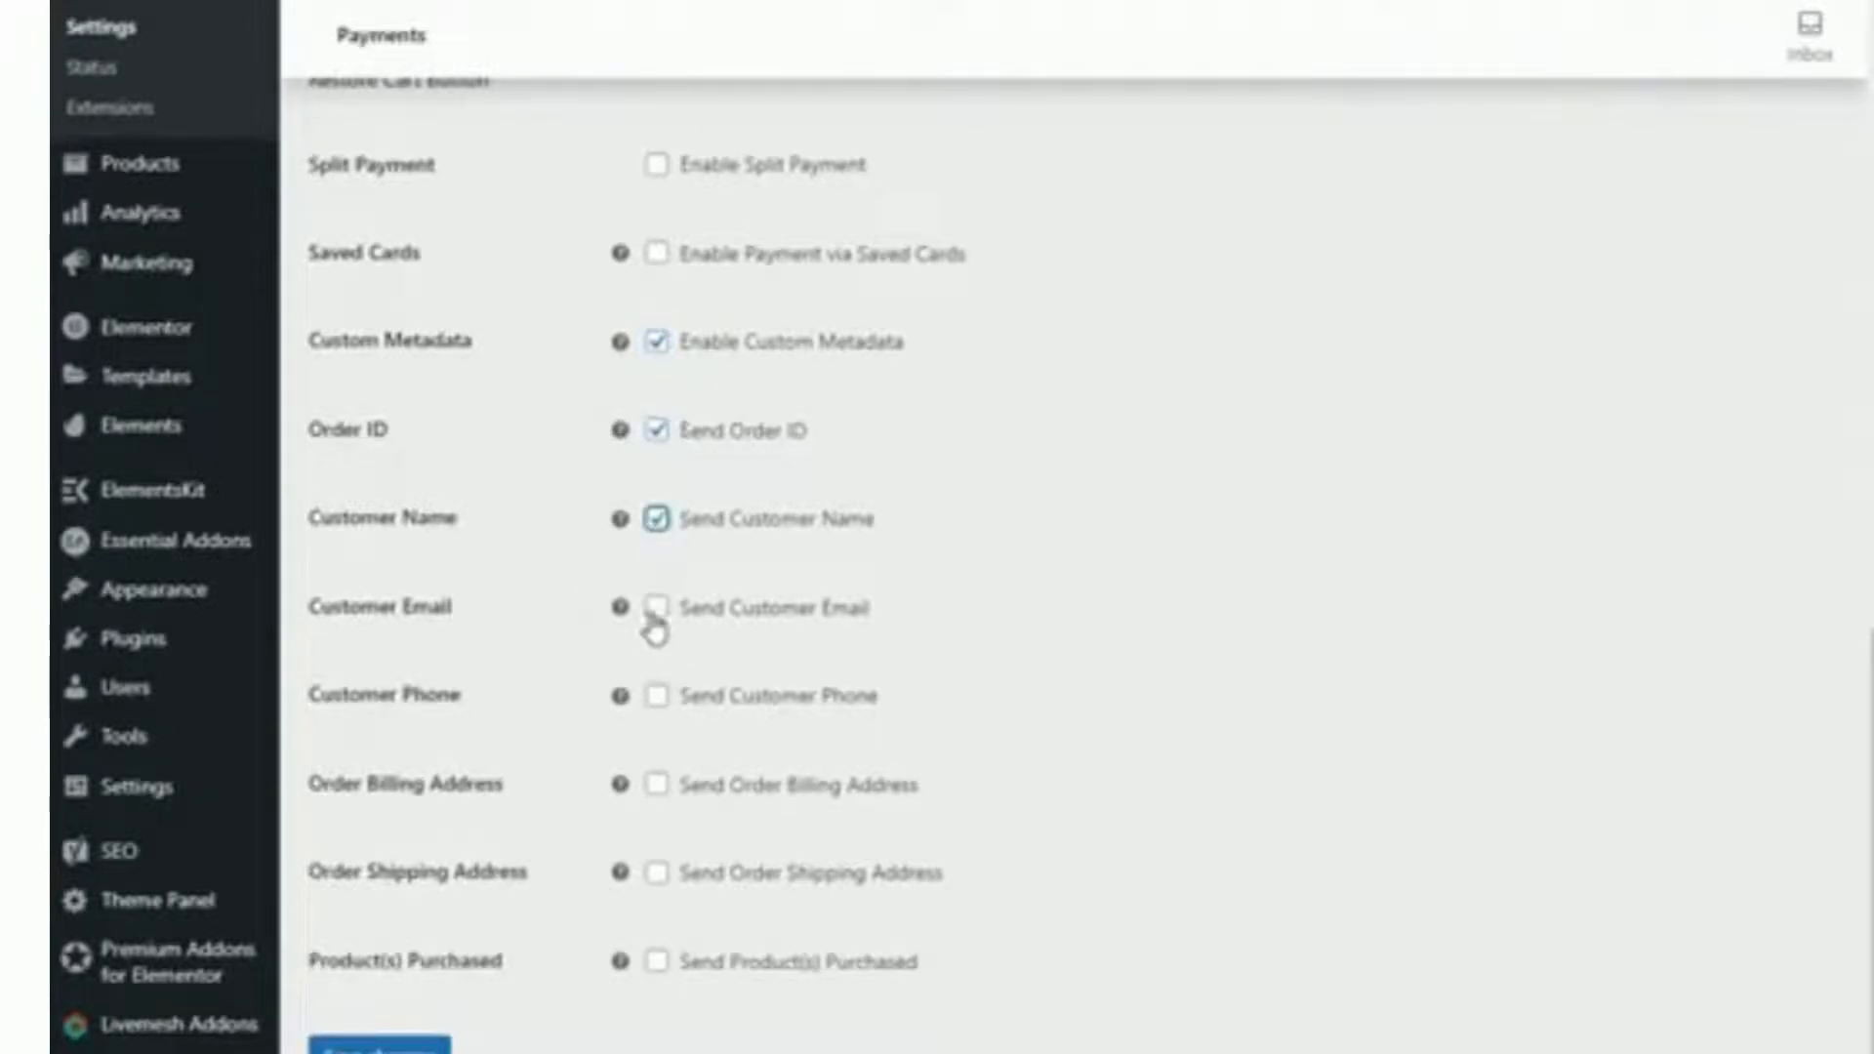
pyautogui.click(655, 613)
pyautogui.click(657, 699)
pyautogui.click(658, 789)
pyautogui.click(652, 873)
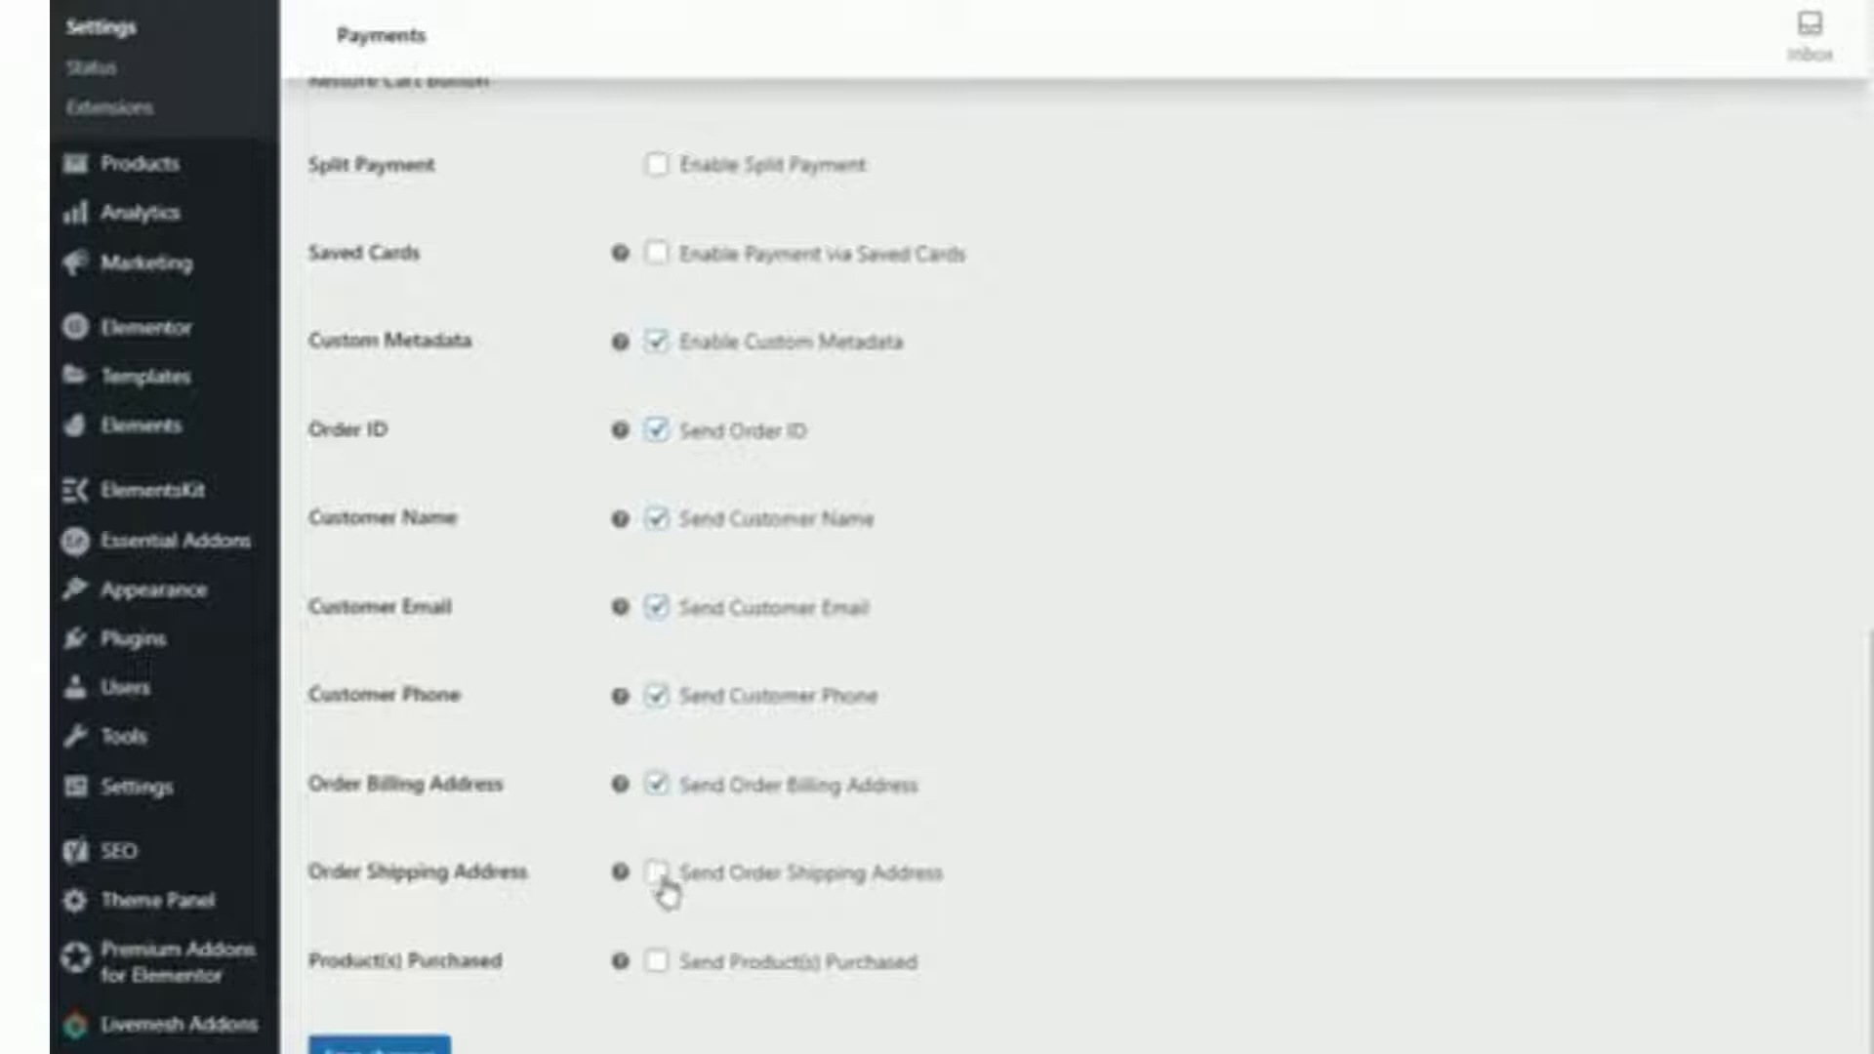
pyautogui.click(652, 961)
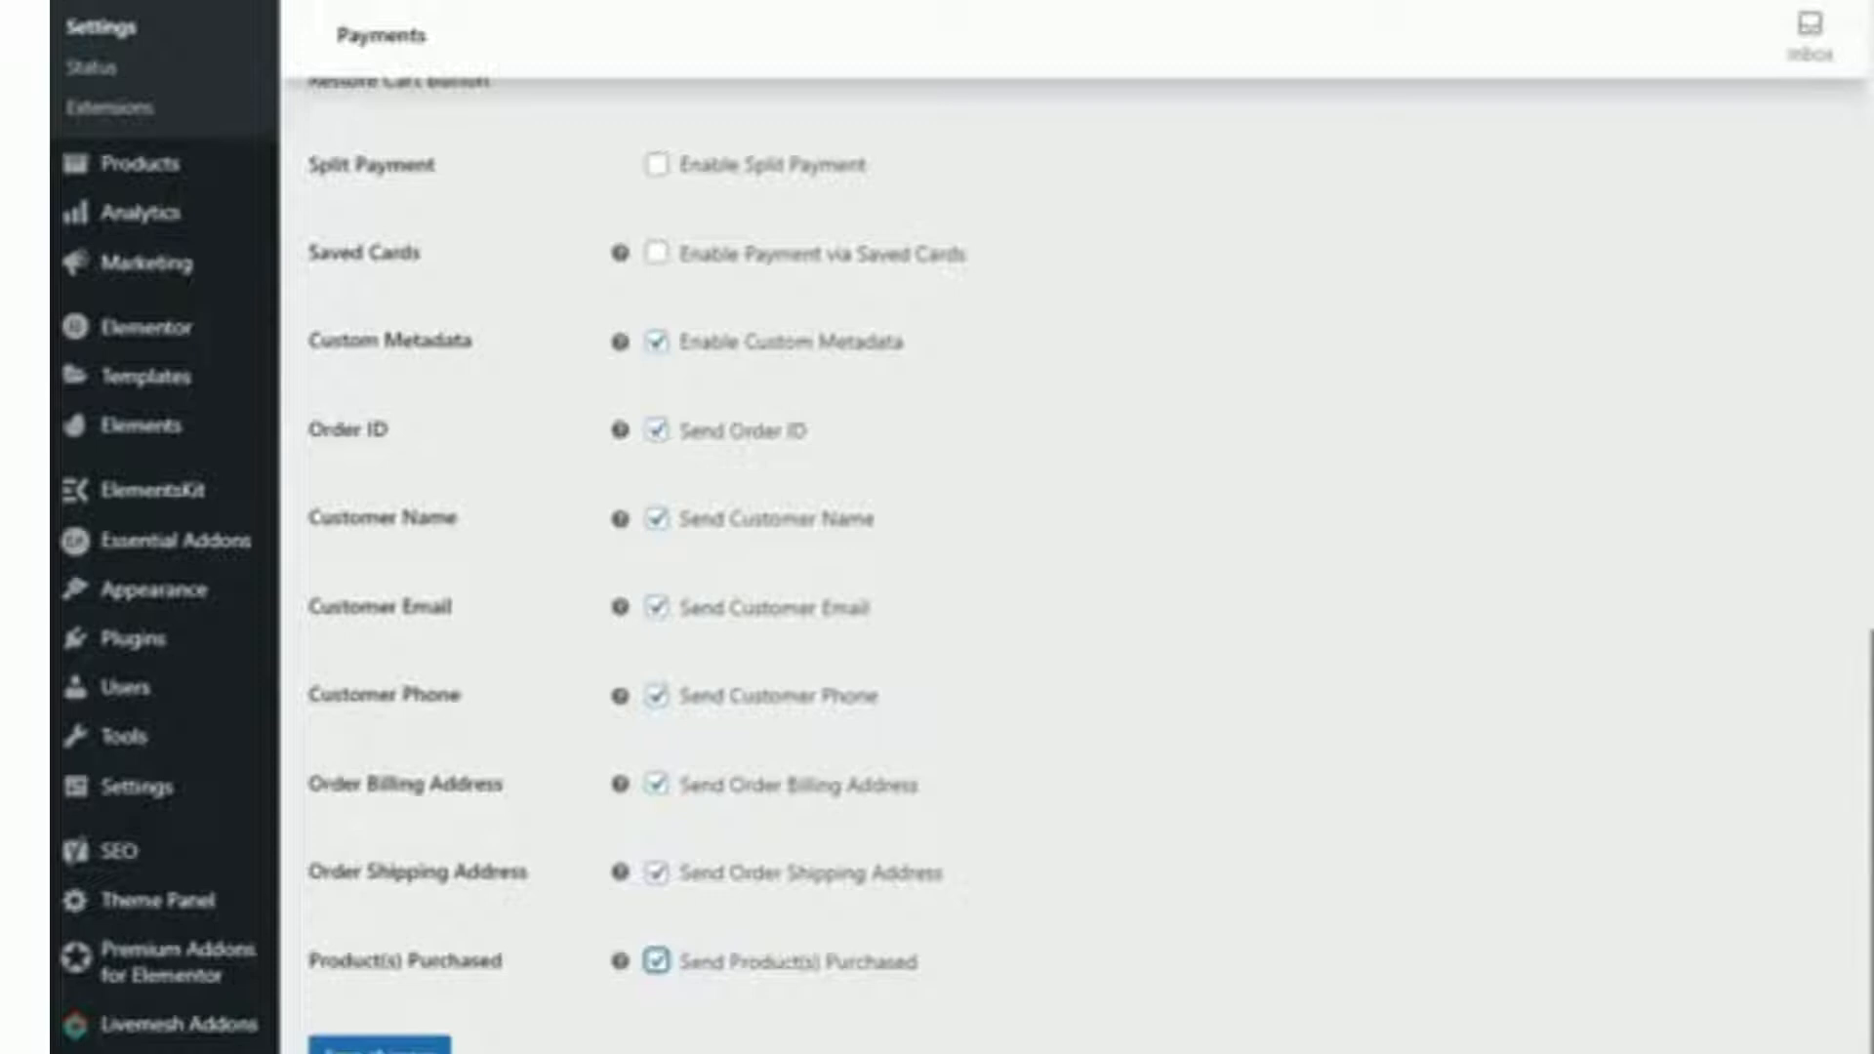
# Switch to the Paystack dashboard and view the live and test keys in the API Keys & Webhooks settings.
pyautogui.scroll(15, 1074, 566)
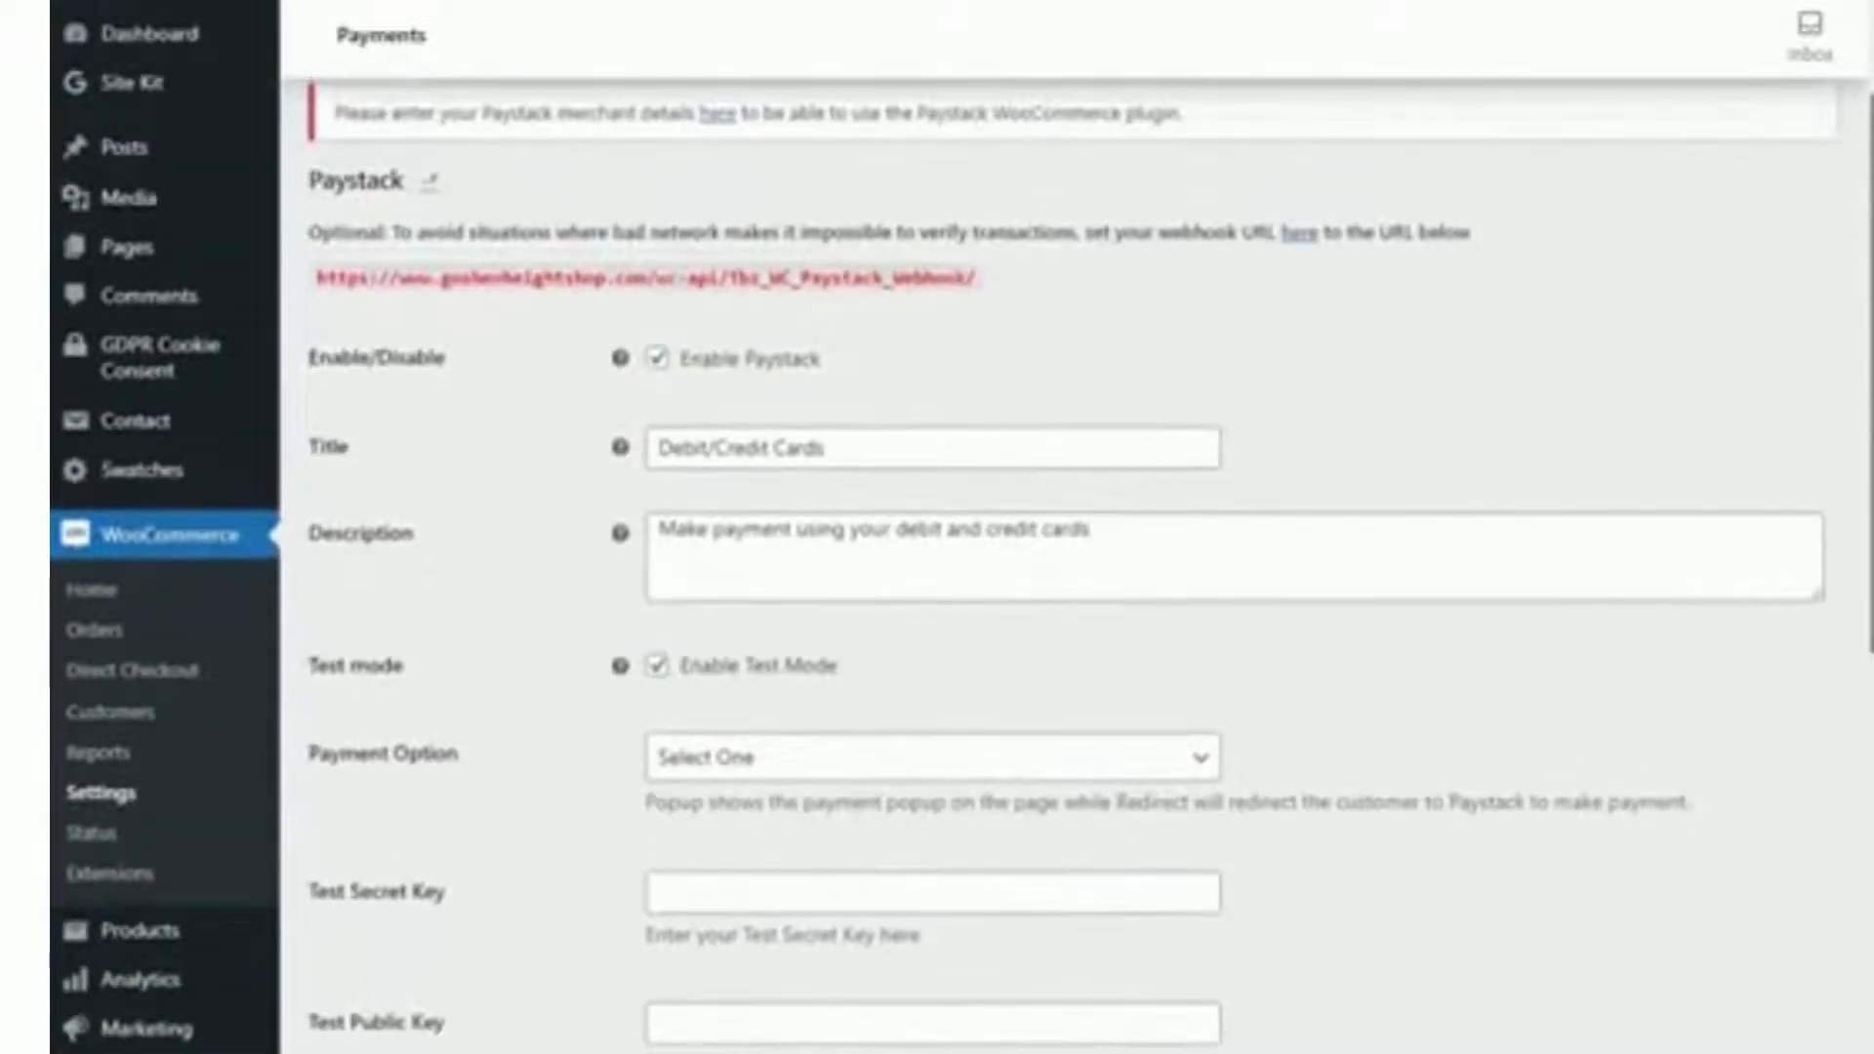
pyautogui.scroll(-3, 1110, 670)
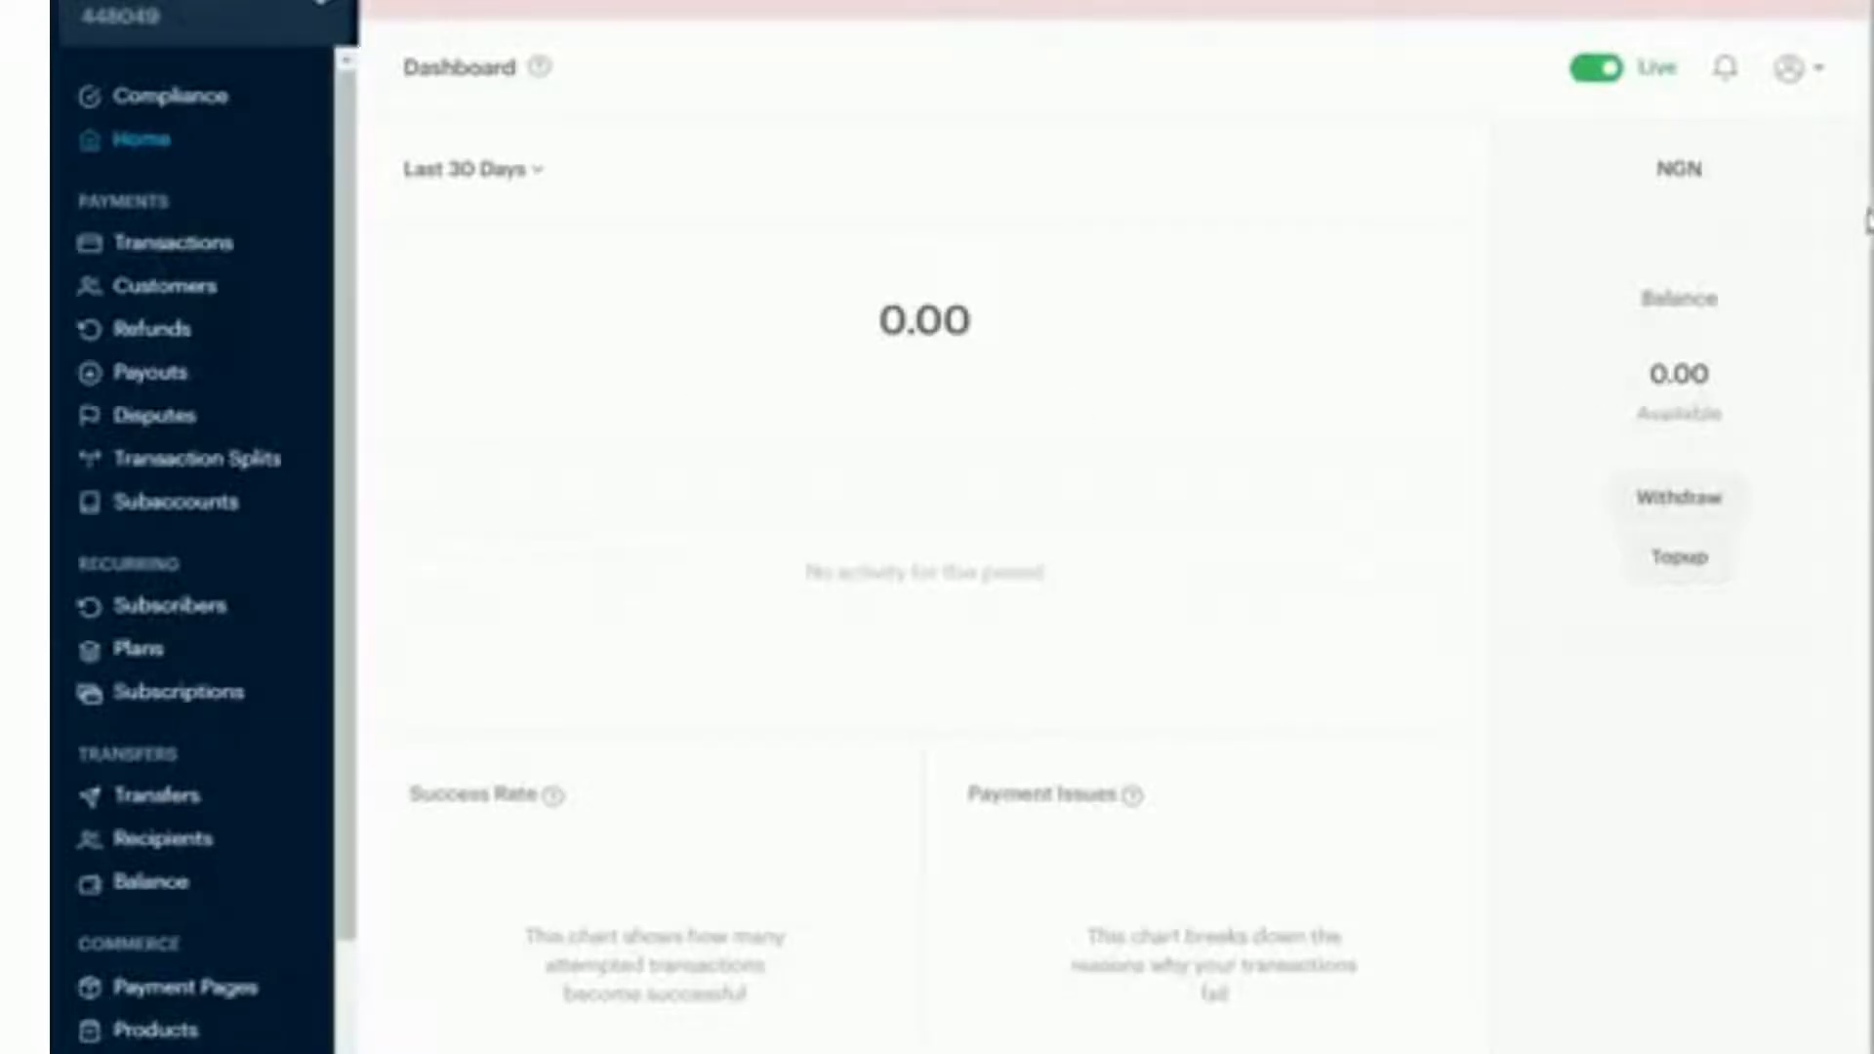
pyautogui.click(1805, 78)
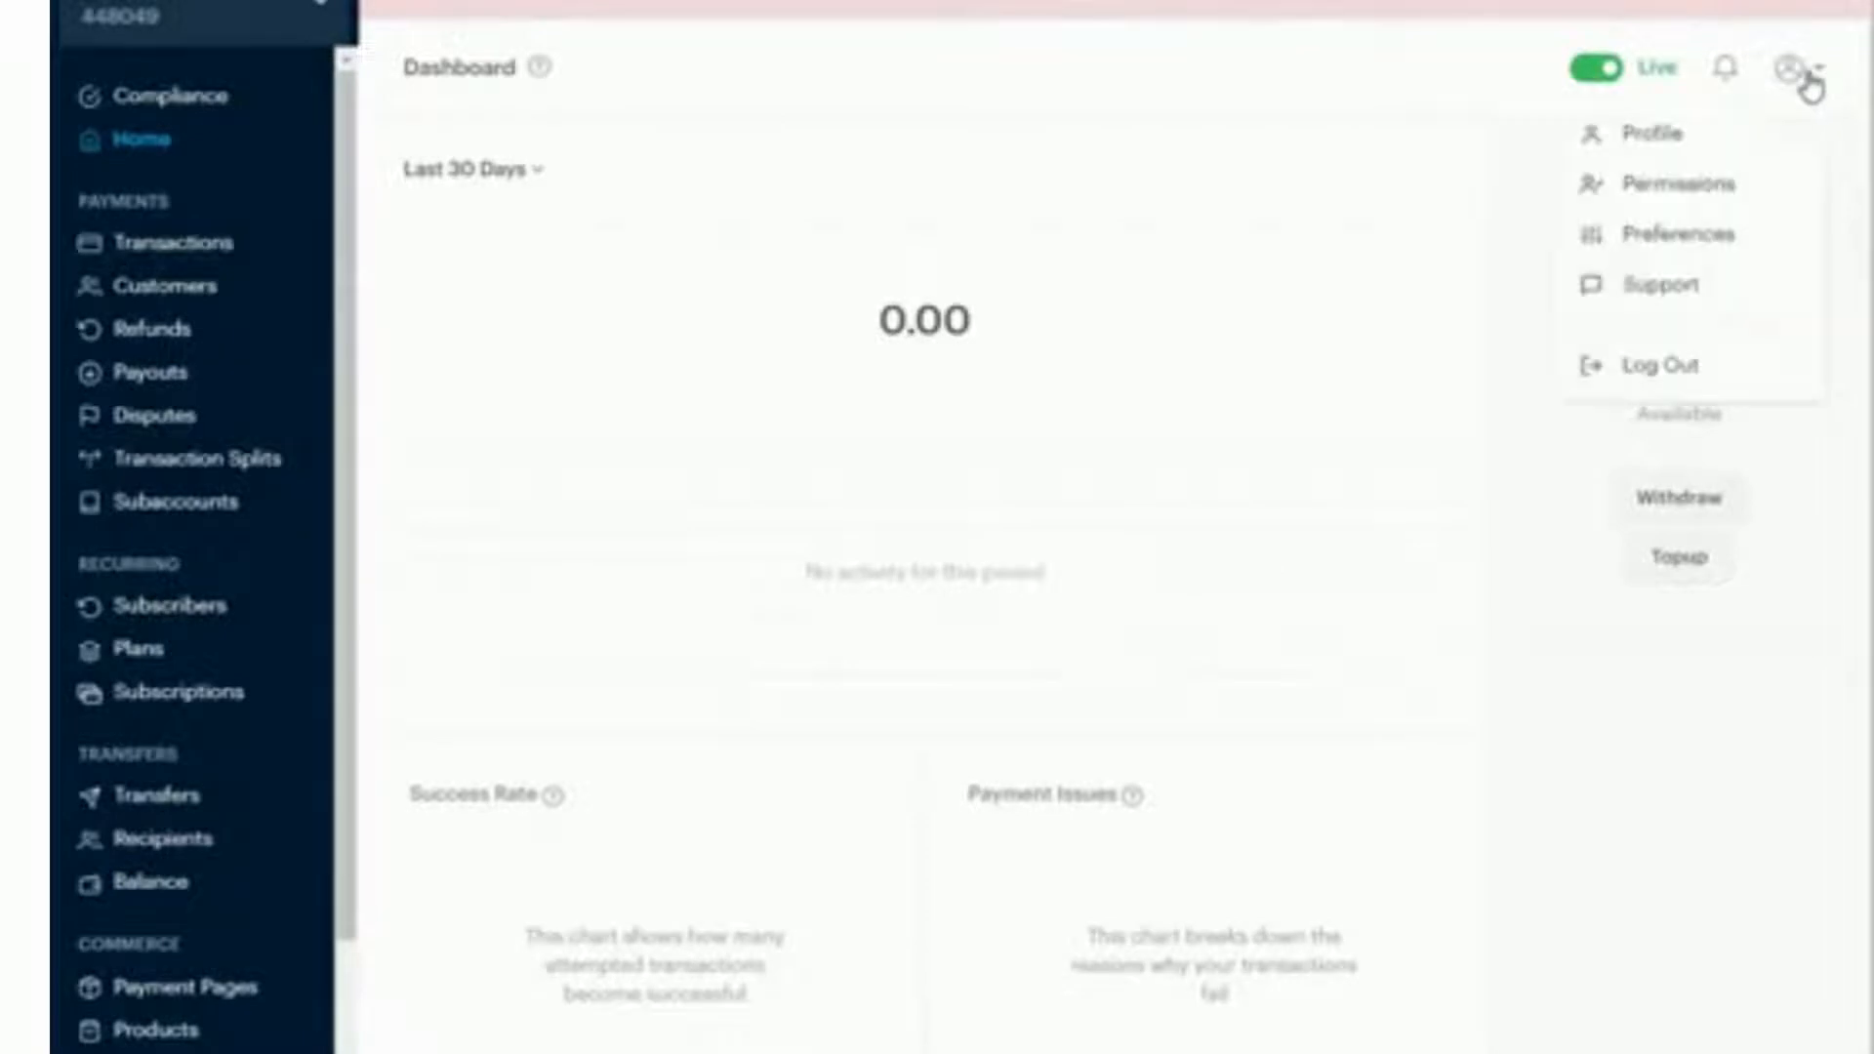
pyautogui.click(1670, 145)
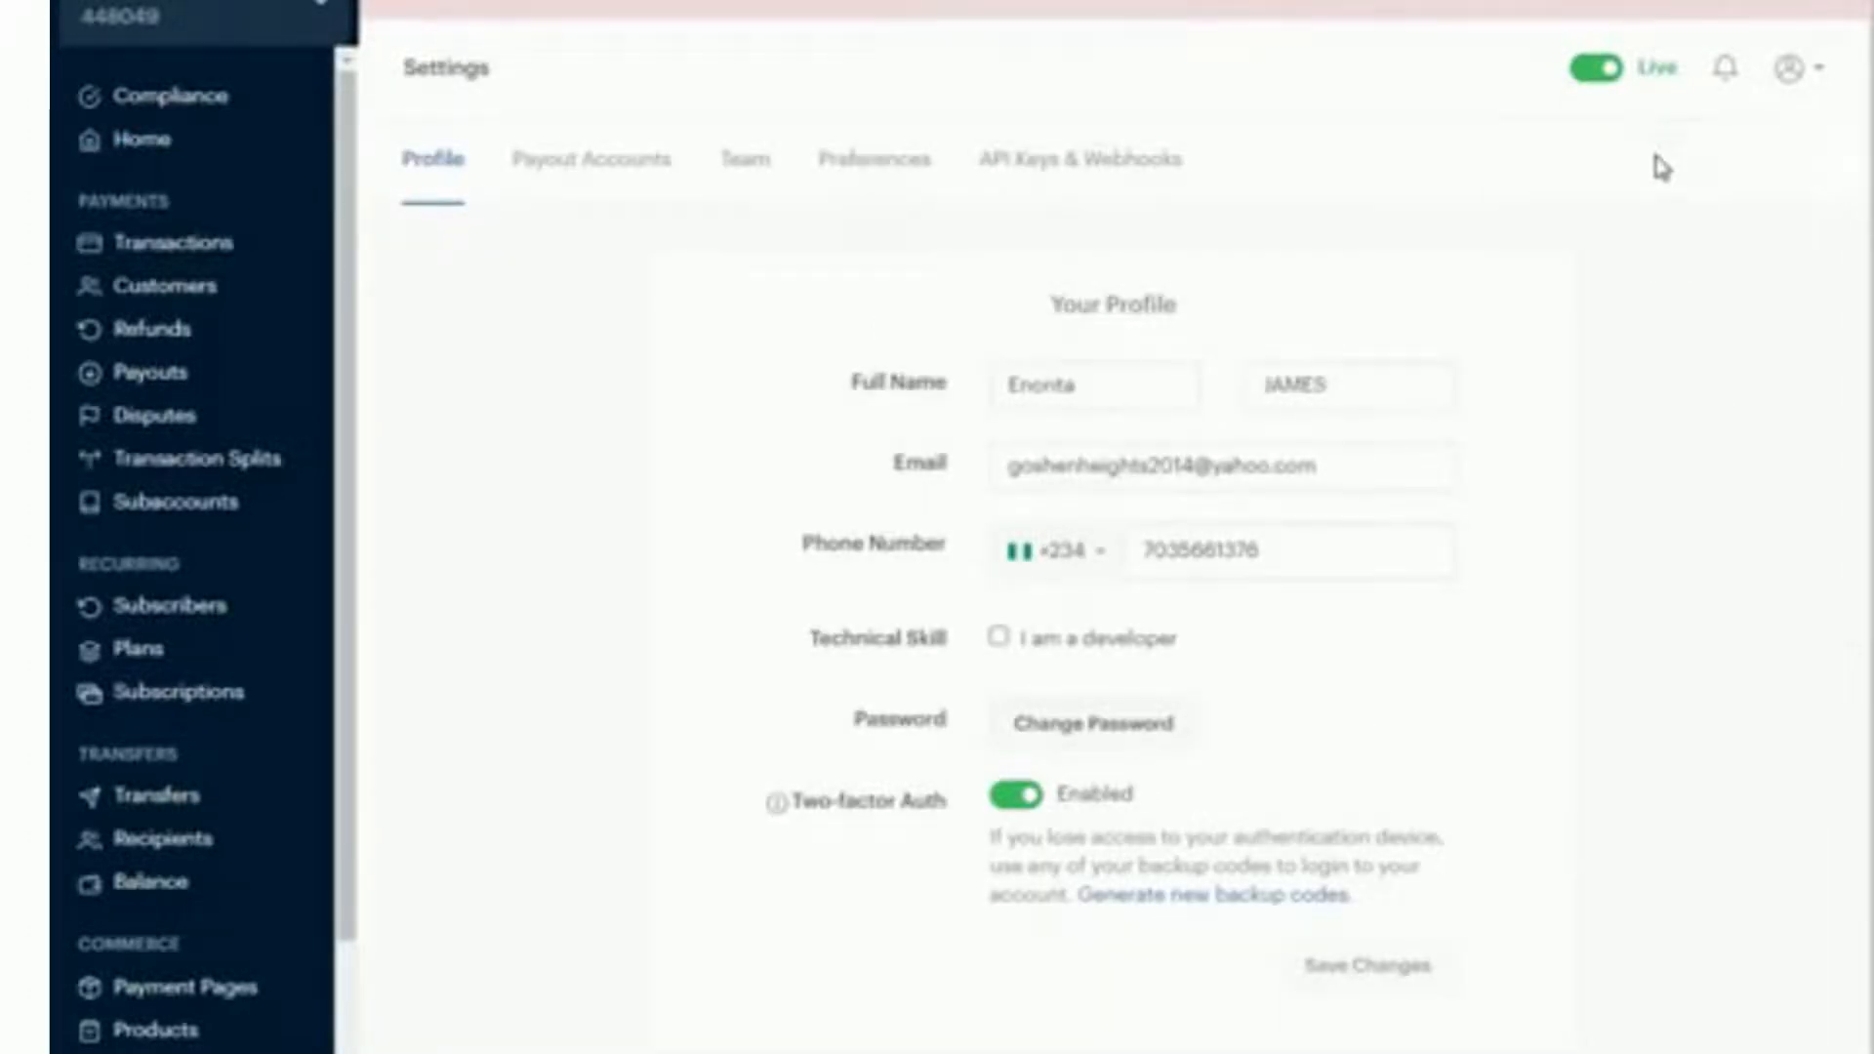
pyautogui.click(1068, 179)
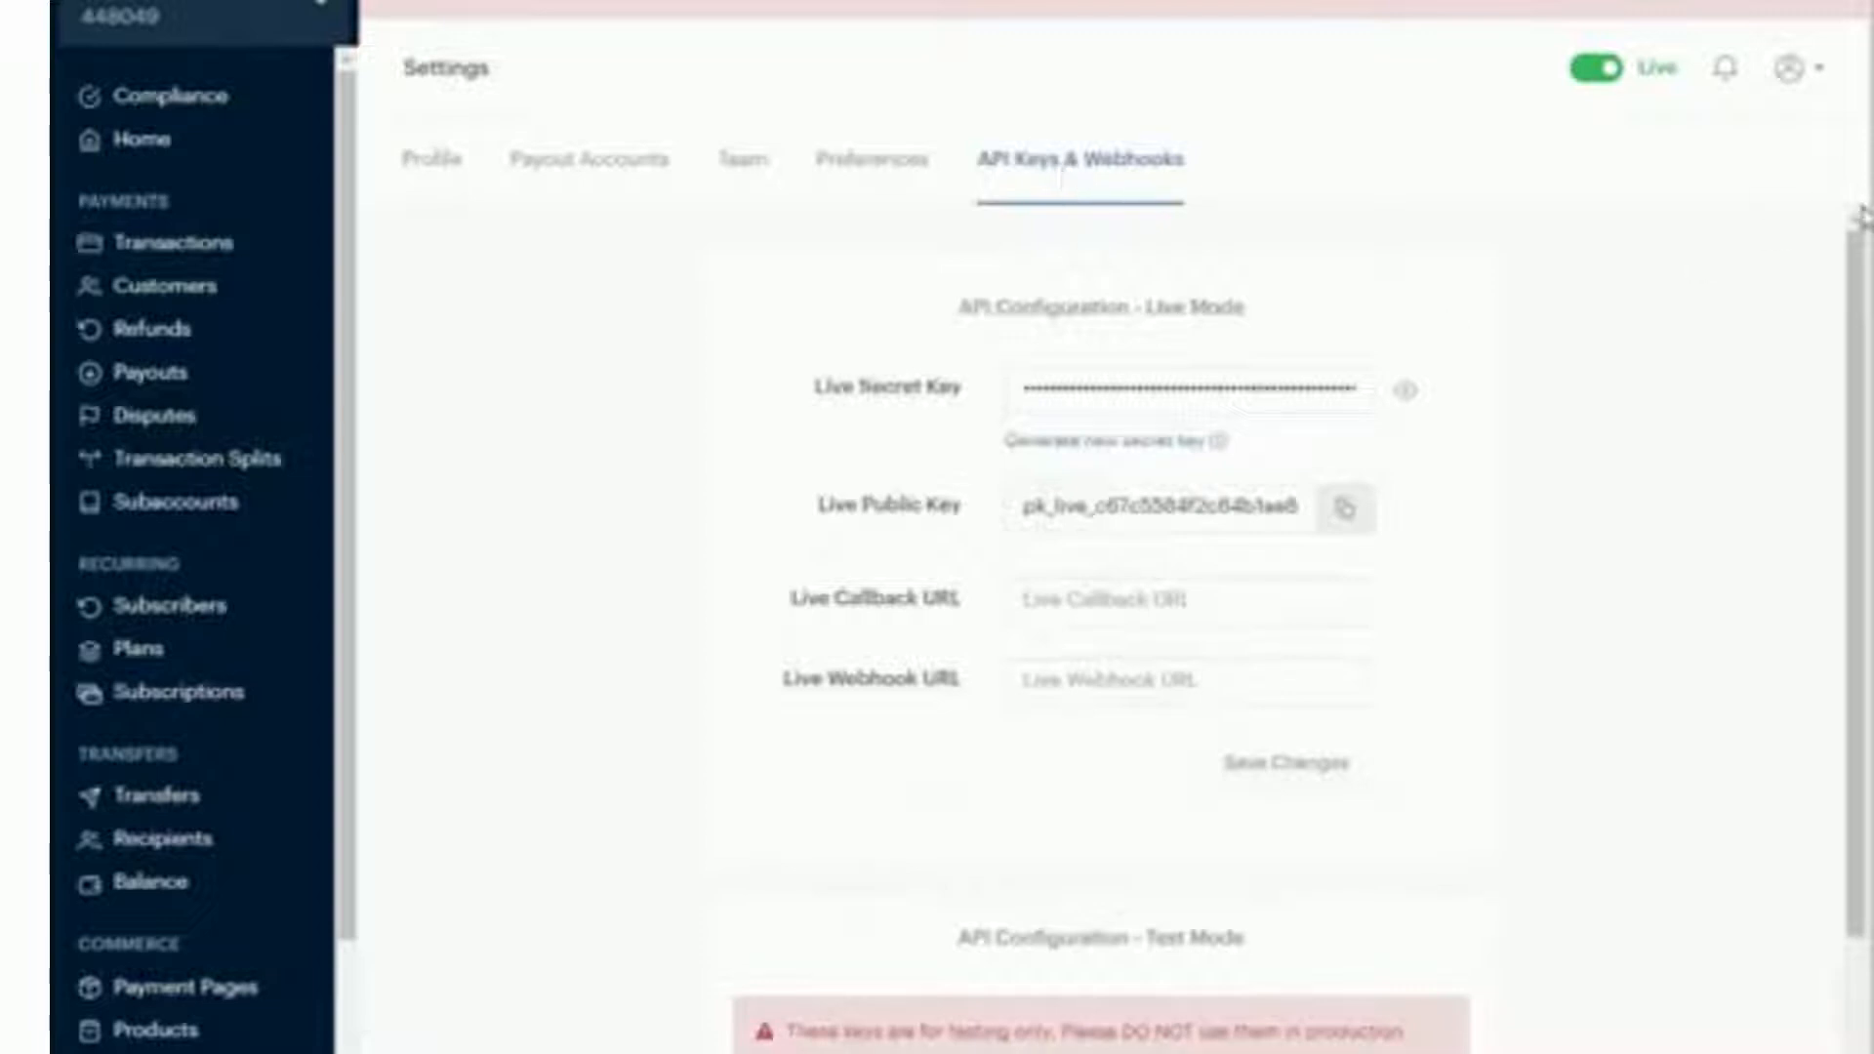
pyautogui.moveTo(1862, 277); pyautogui.dragTo(1864, 605)
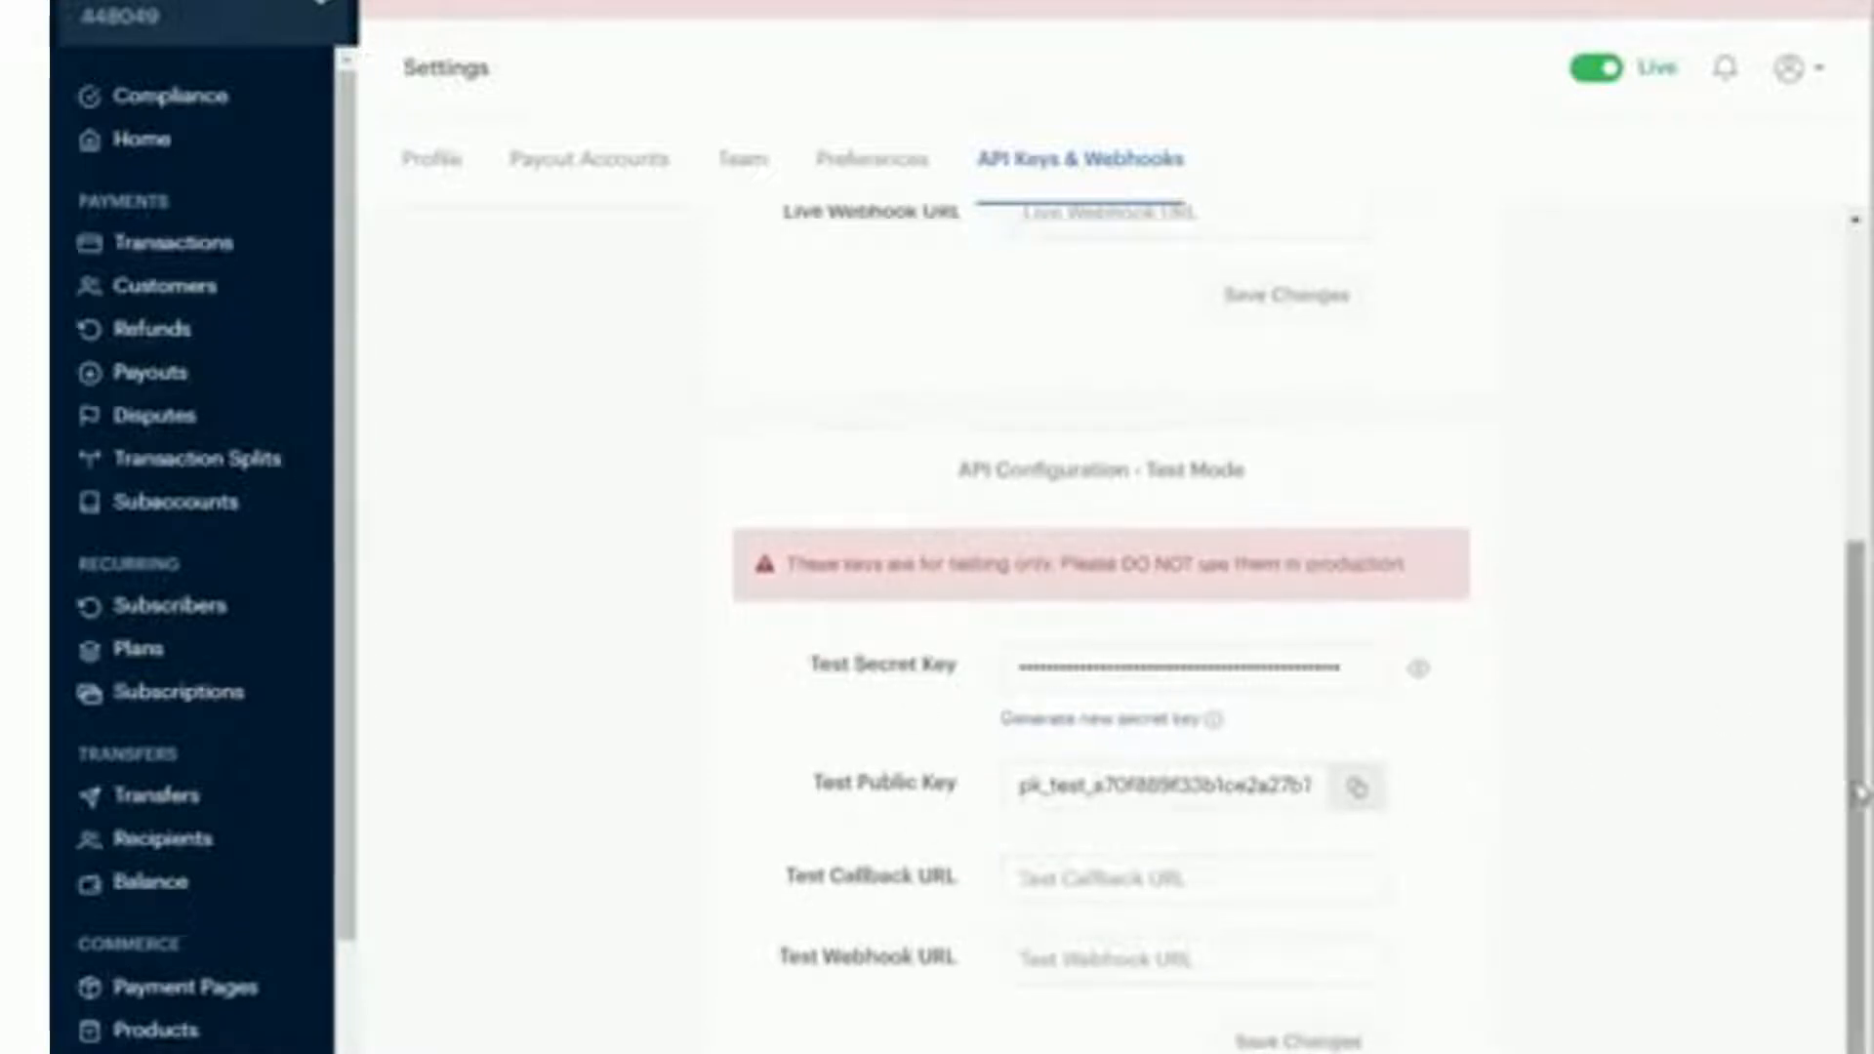
# Return to the WooCommerce Paystack settings and disable test mode.
pyautogui.scroll(5, 1860, 793)
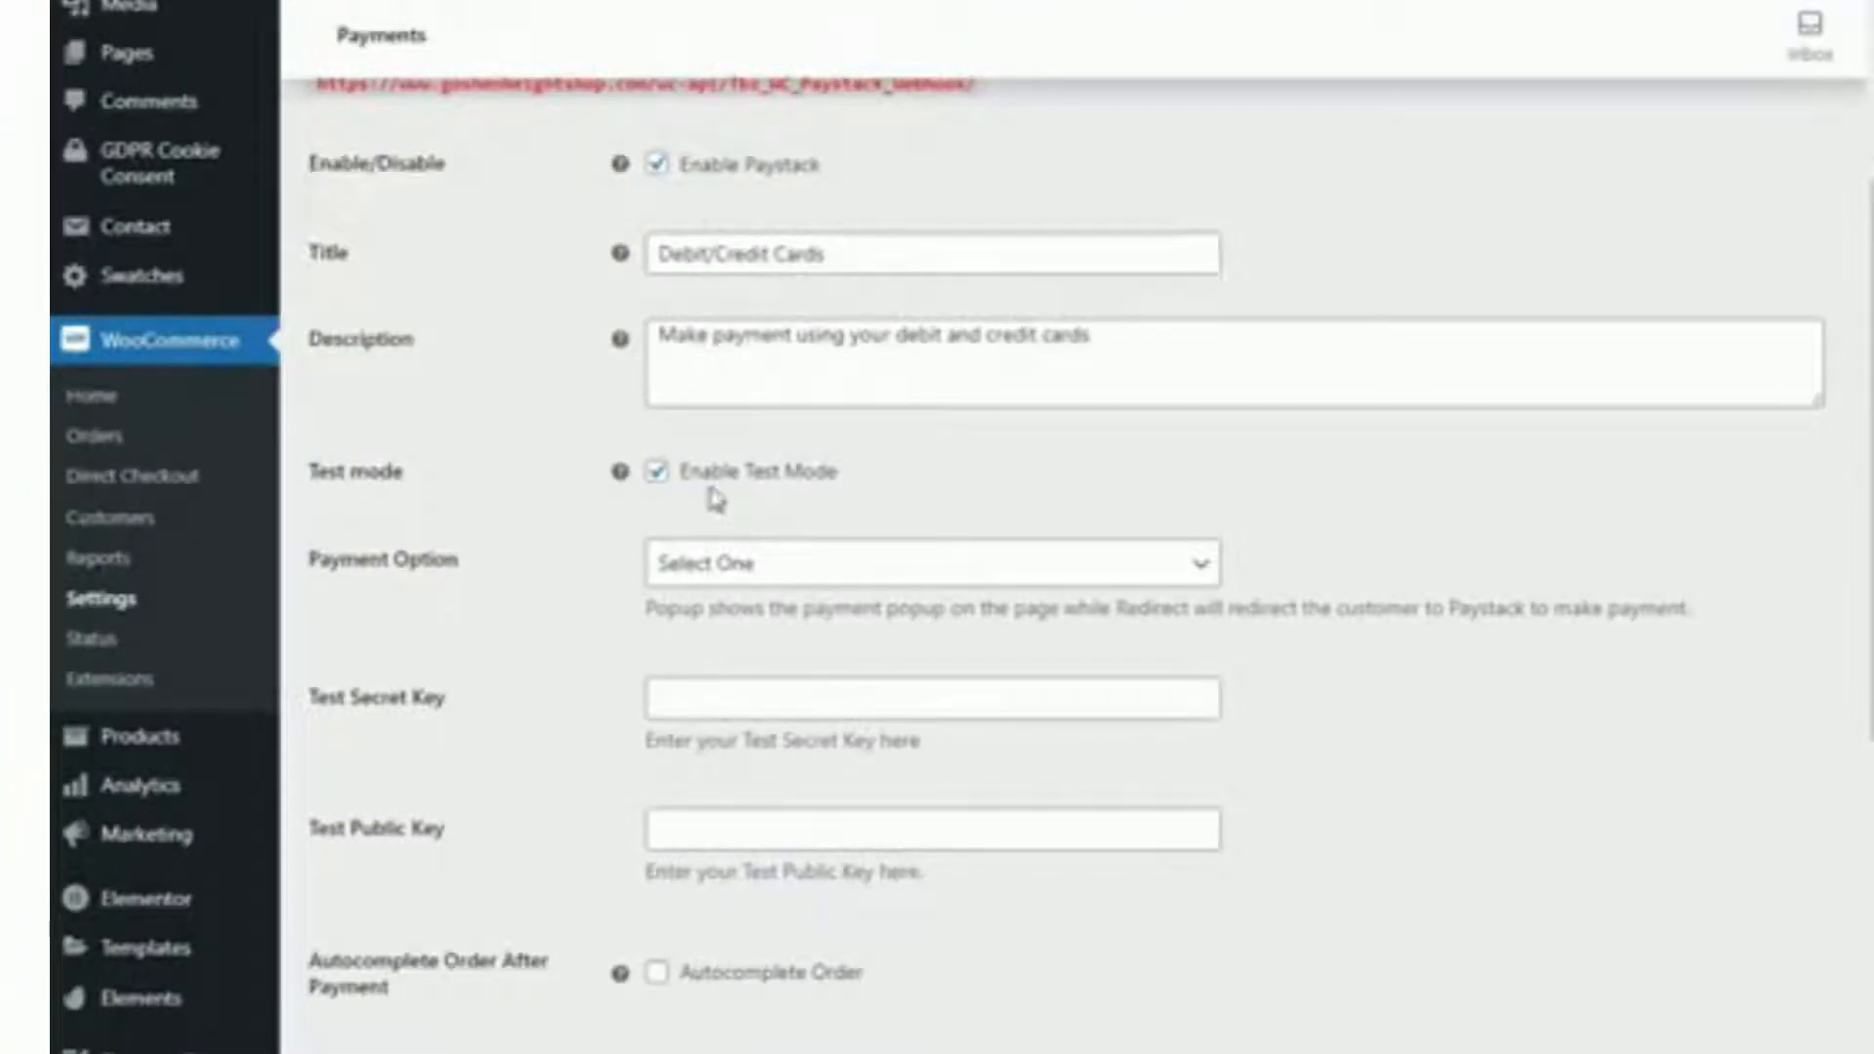
pyautogui.click(658, 474)
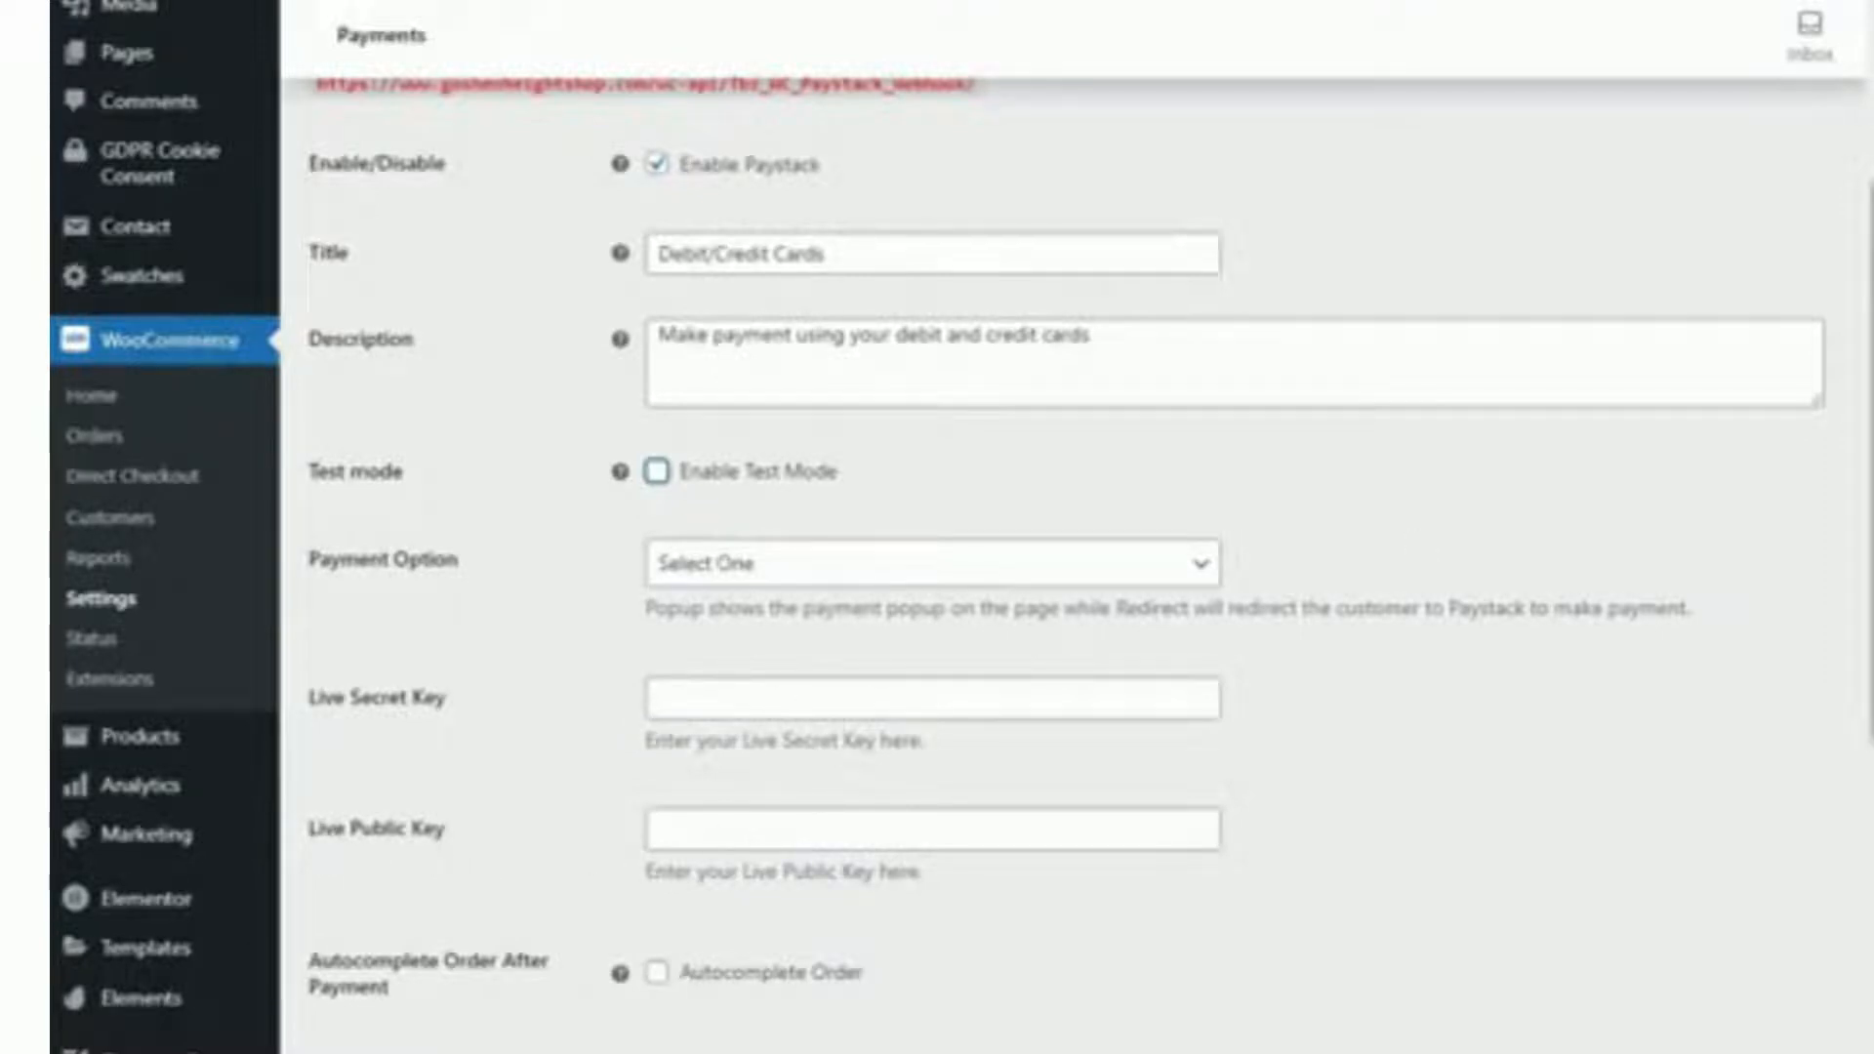
# Check the live webhook URL and account menu in the Paystack dashboard, and return to the WooCommerce Paystack settings to review the remaining options.
pyautogui.scroll(-3, 1695, 498)
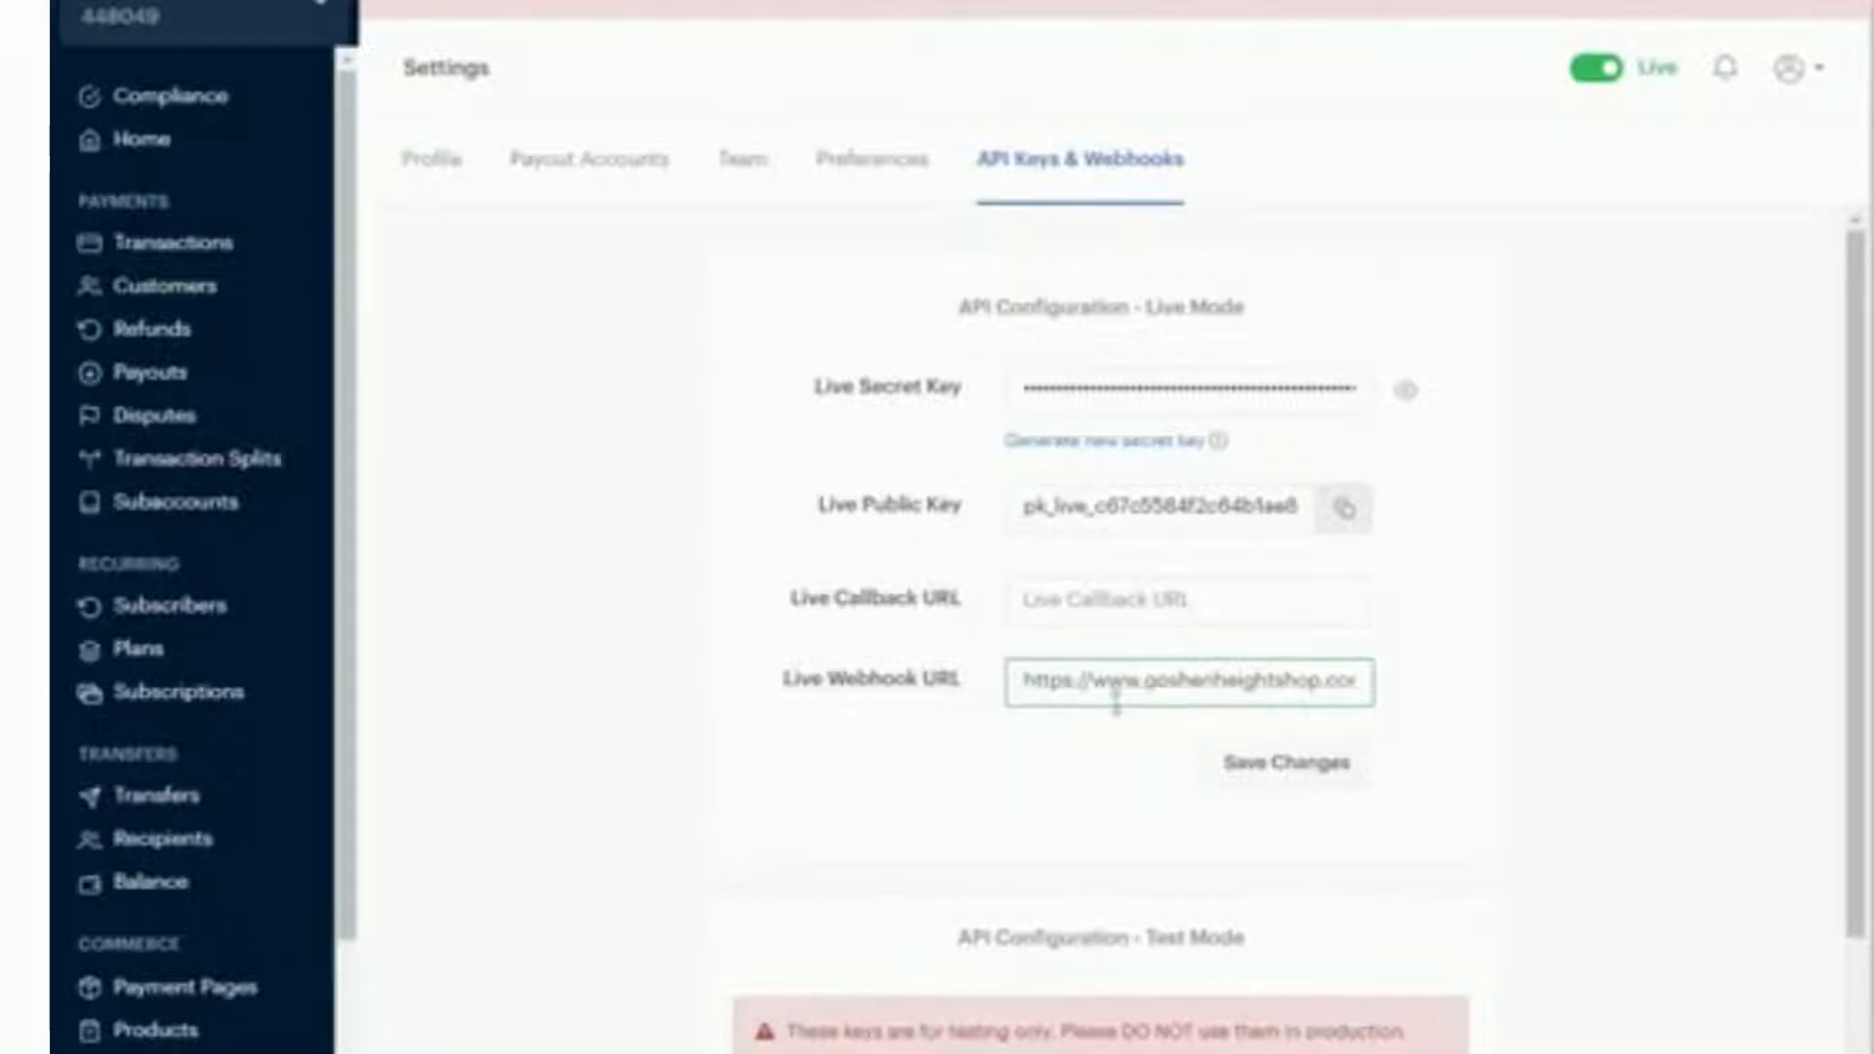
pyautogui.click(1793, 86)
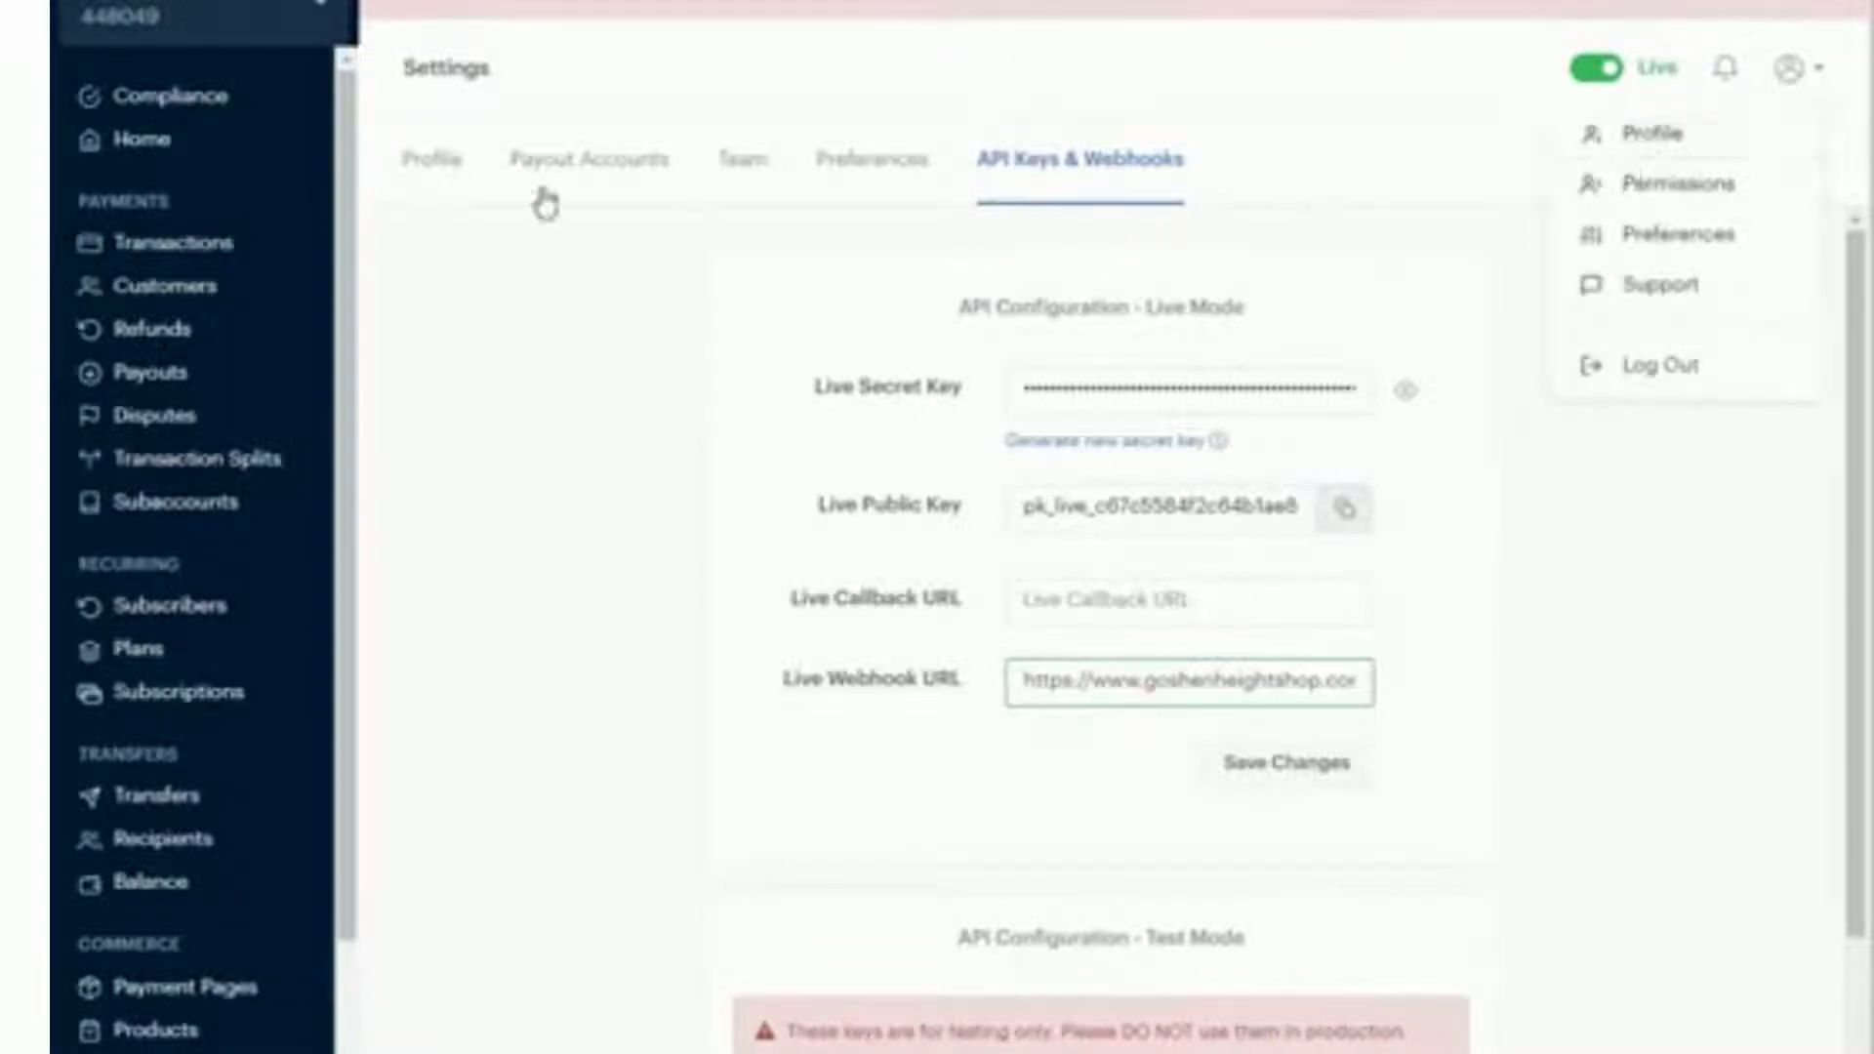
pyautogui.click(1682, 724)
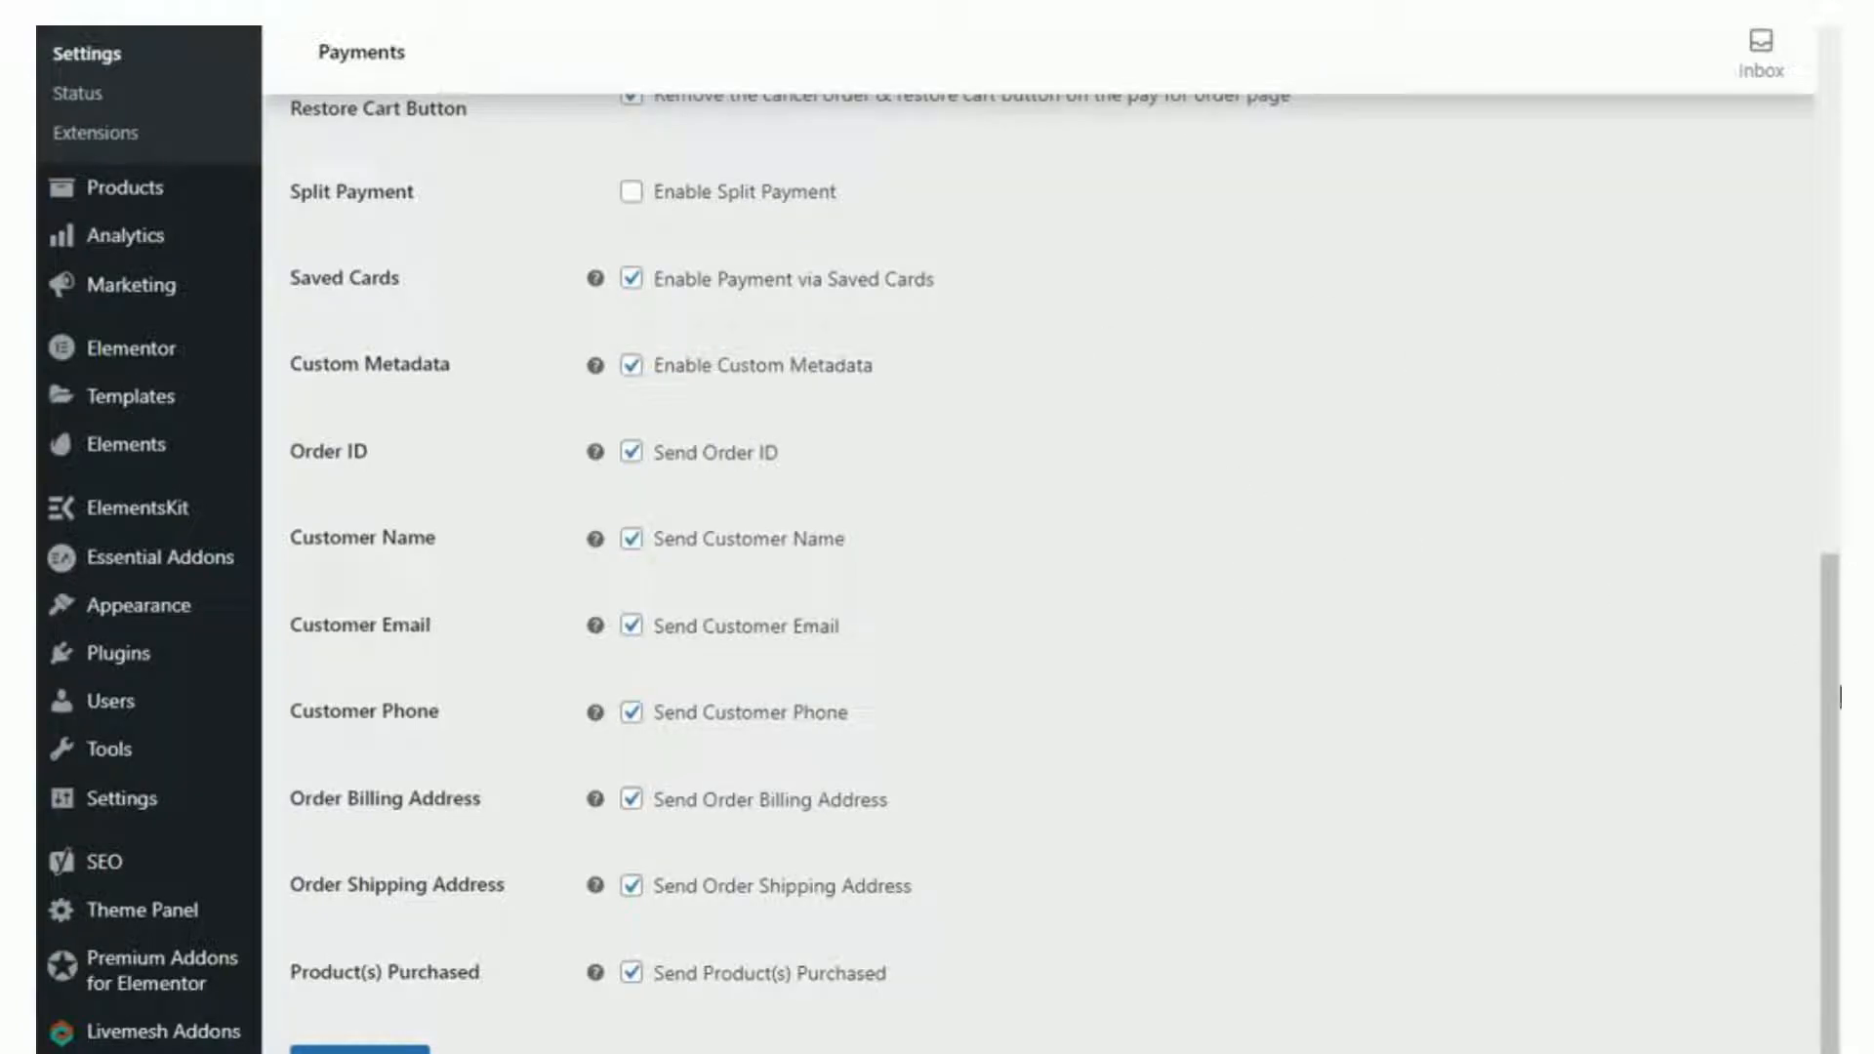
pyautogui.scroll(-1, 936, 875)
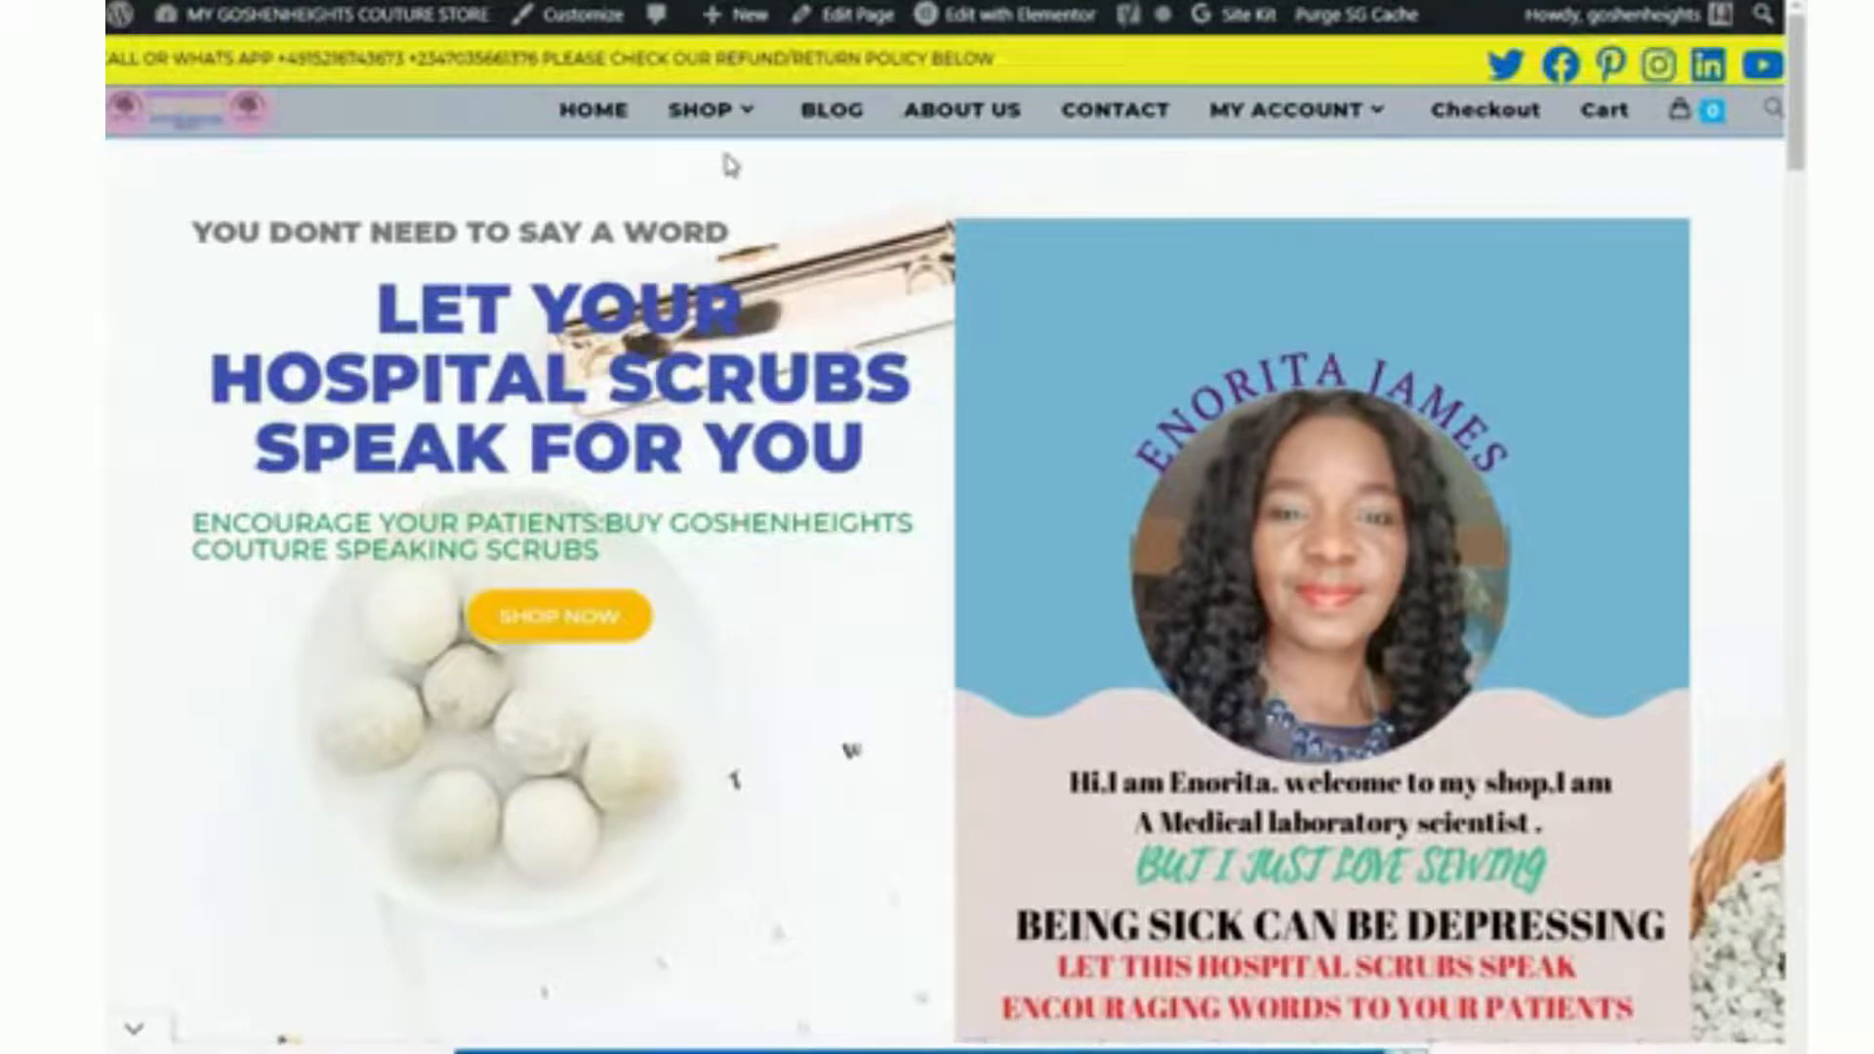
# Open Fashion Supplement No. 314 from the storefront's DIY Products category and purchase one copy.
pyautogui.moveTo(723, 116)
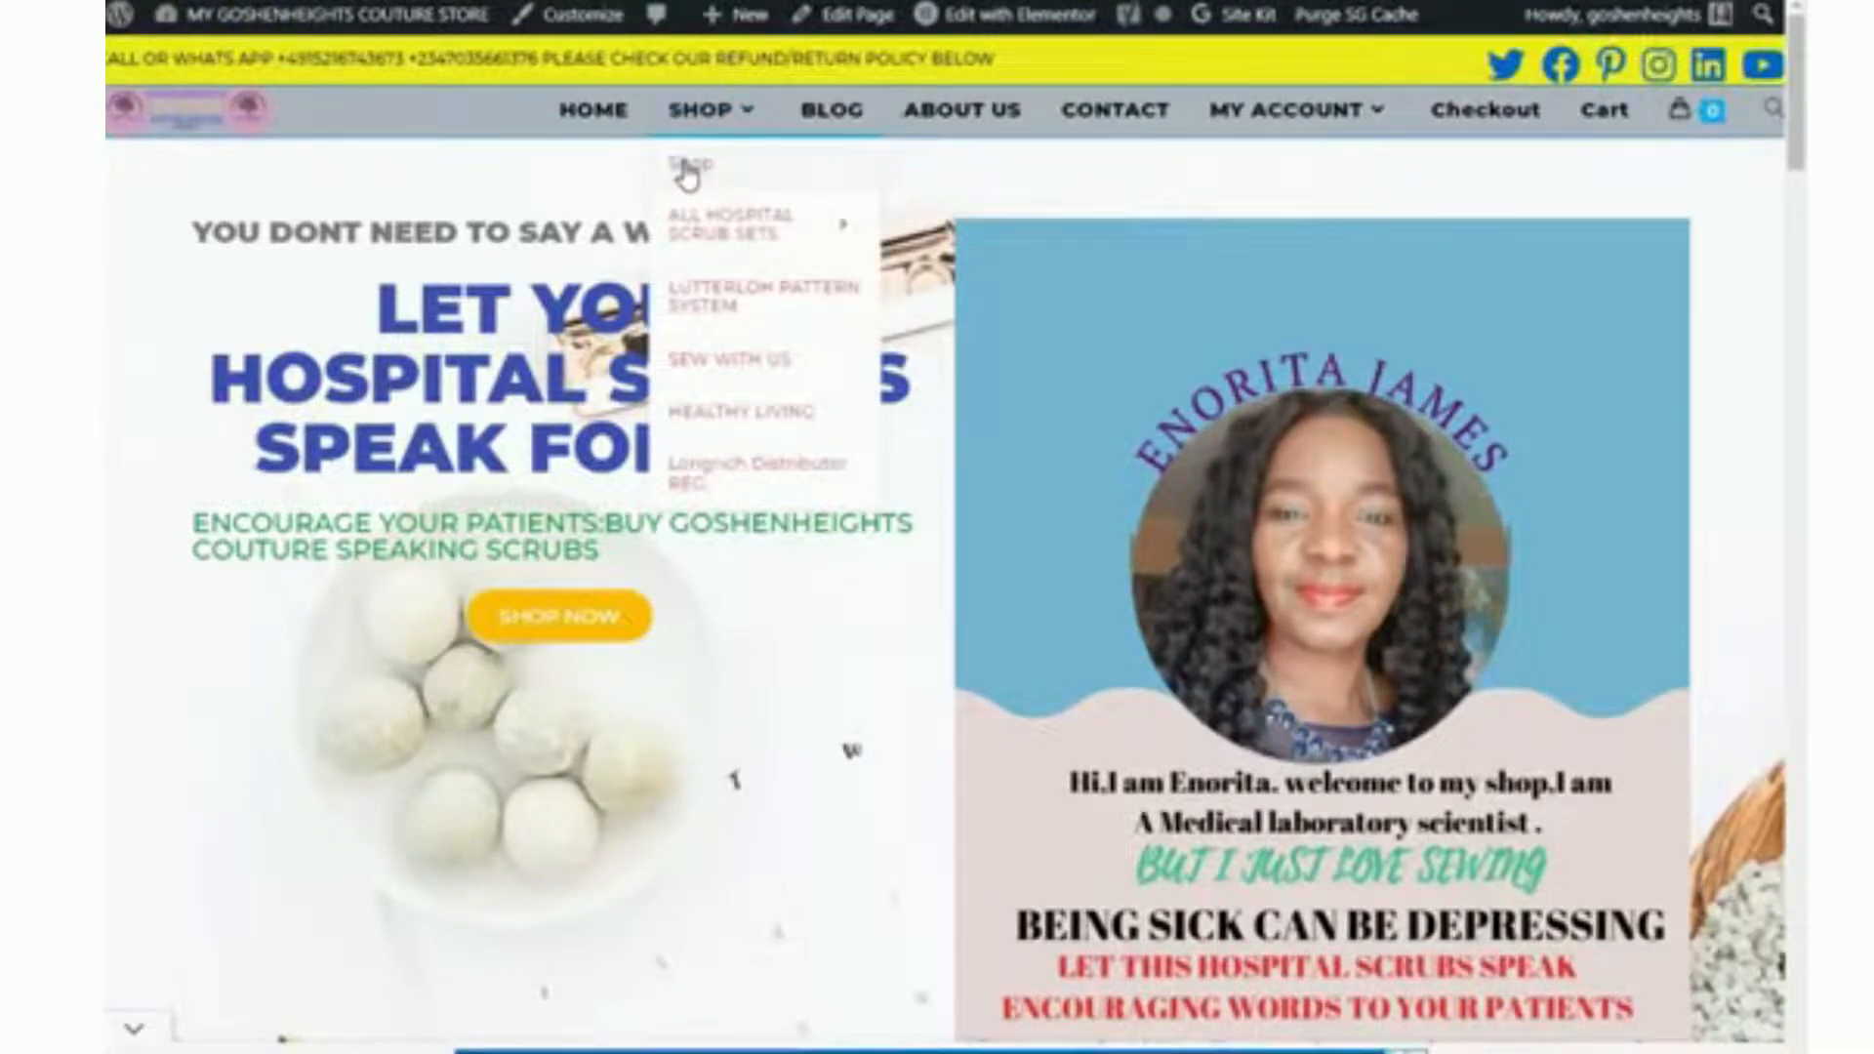
pyautogui.click(705, 305)
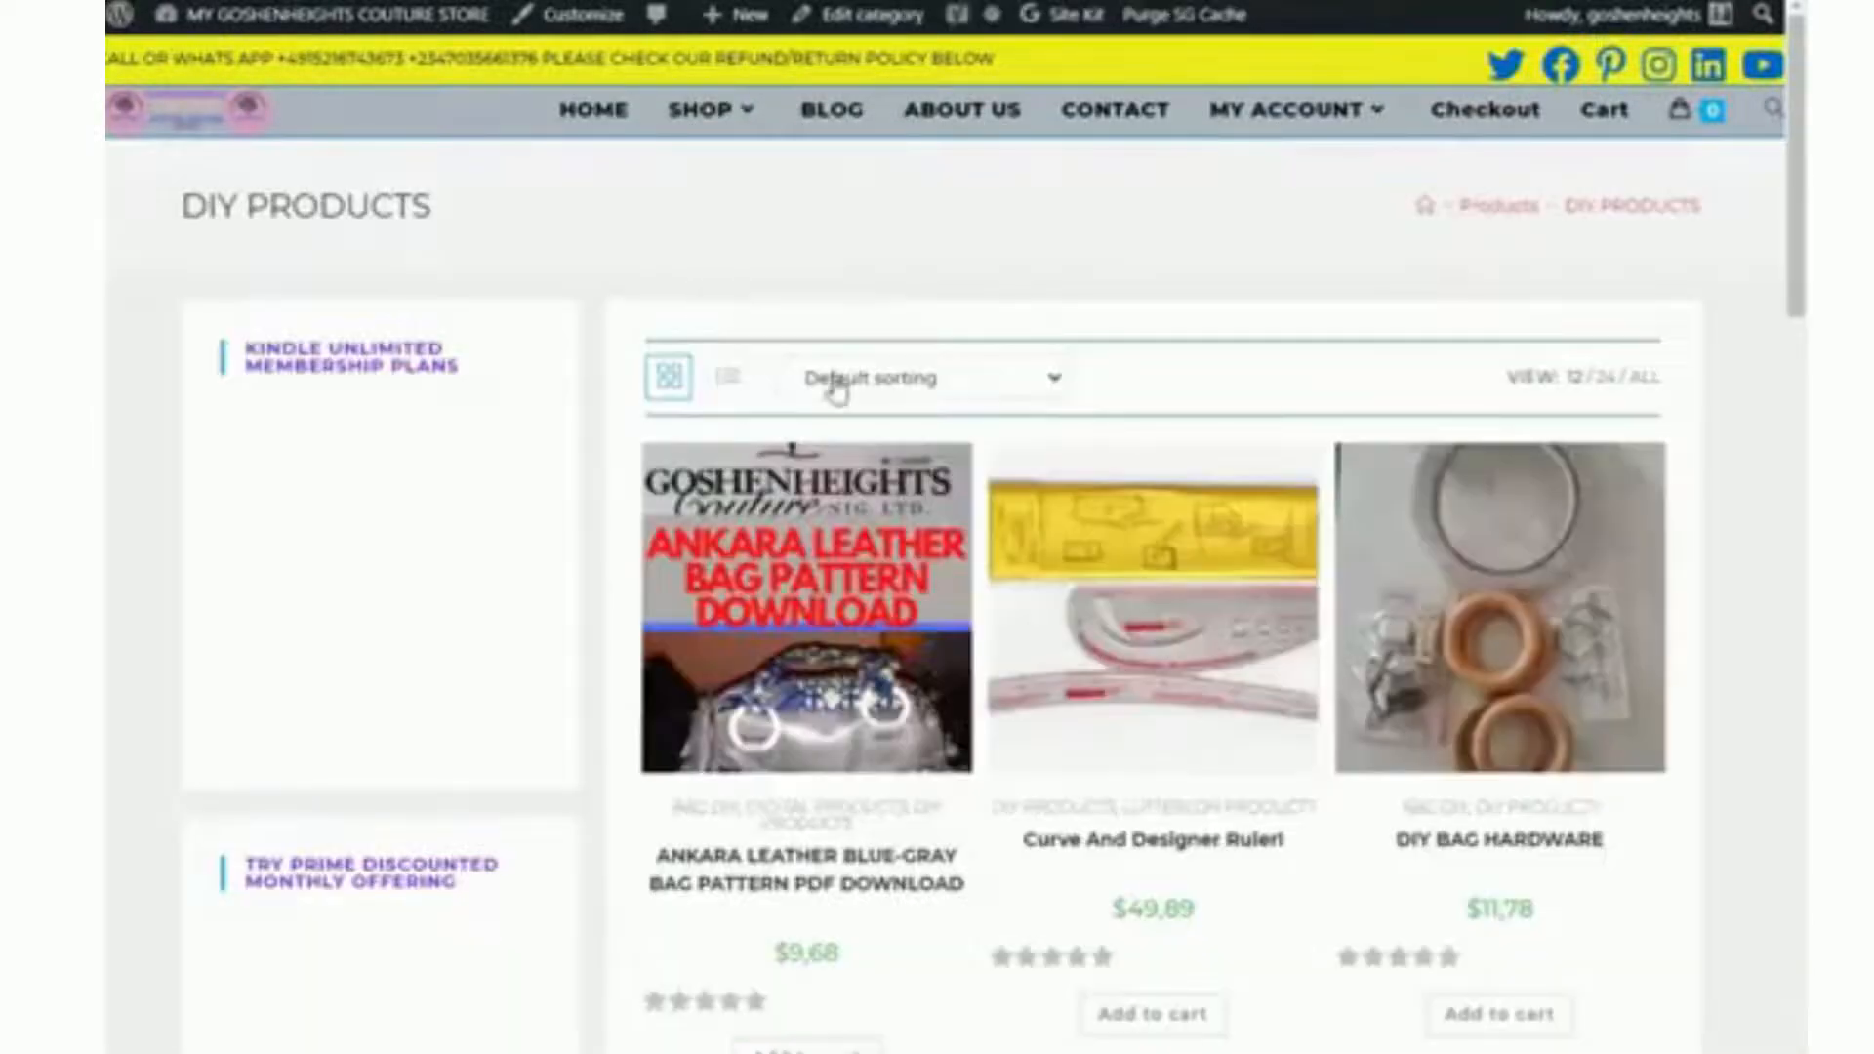
pyautogui.moveTo(1796, 239); pyautogui.dragTo(1796, 547)
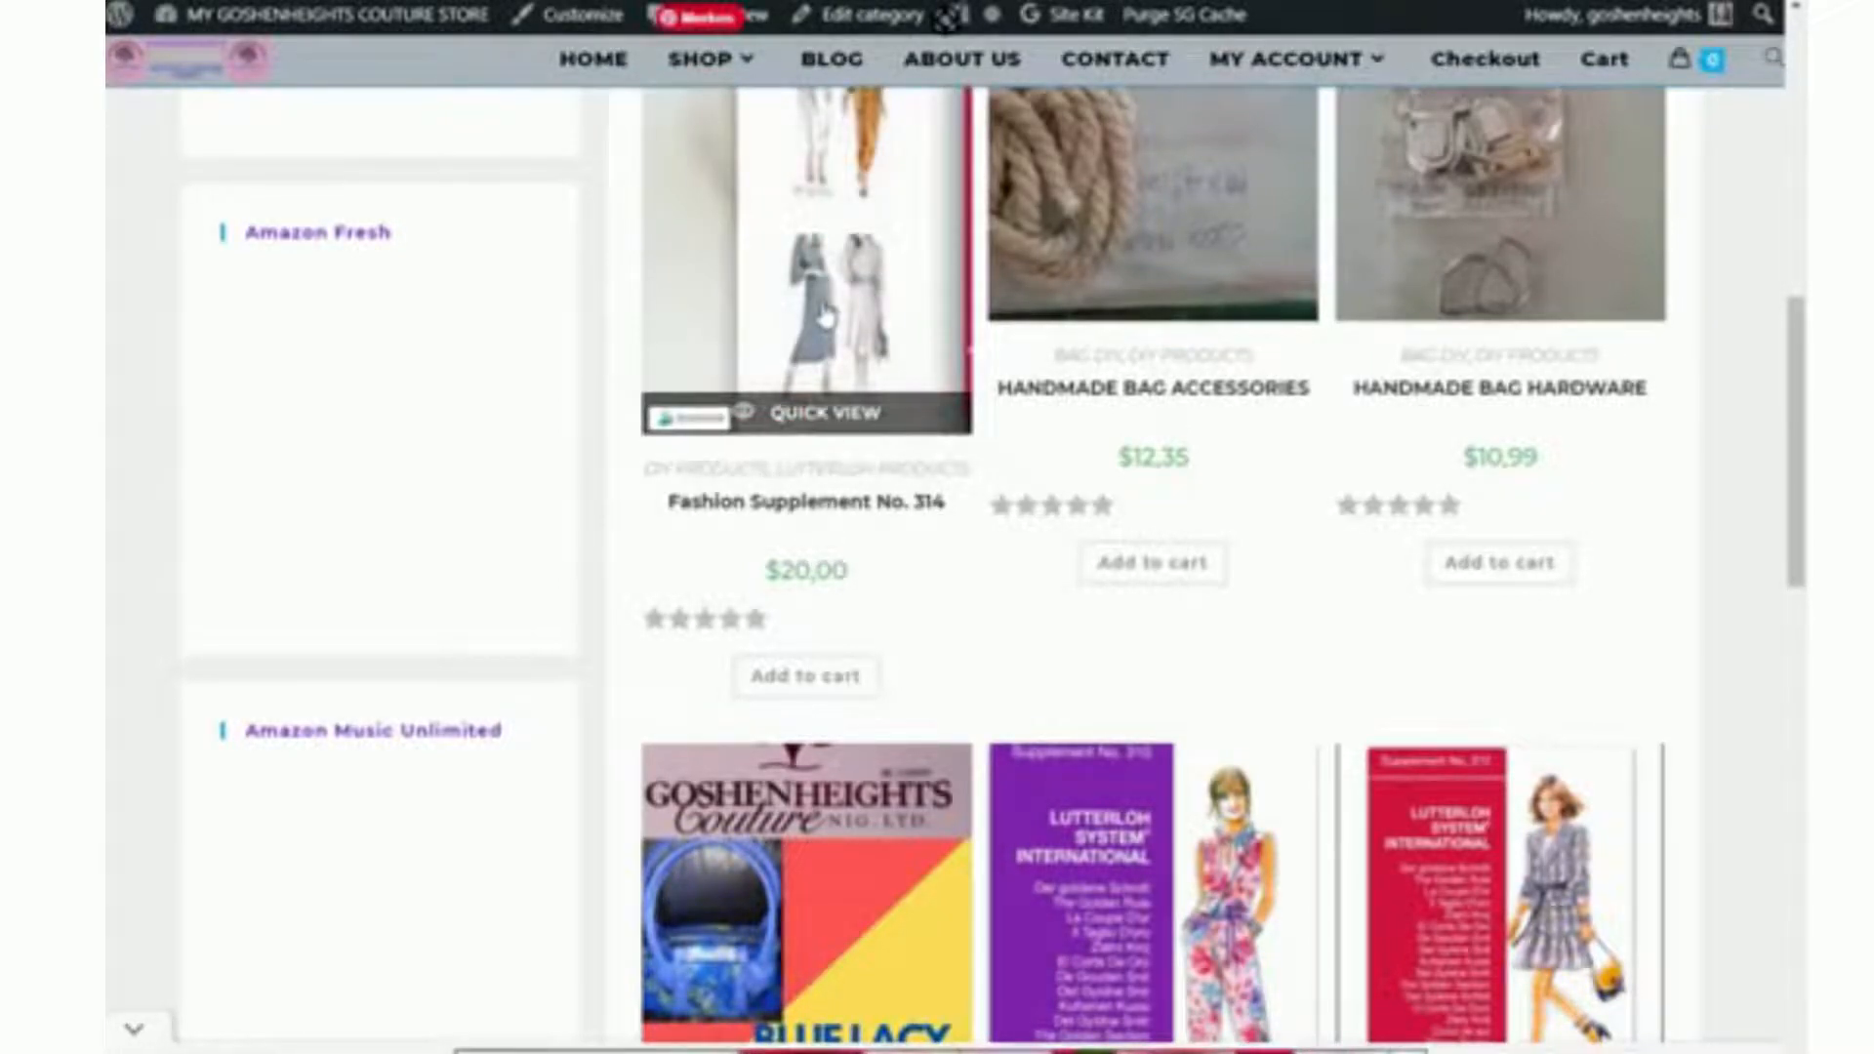
pyautogui.click(826, 315)
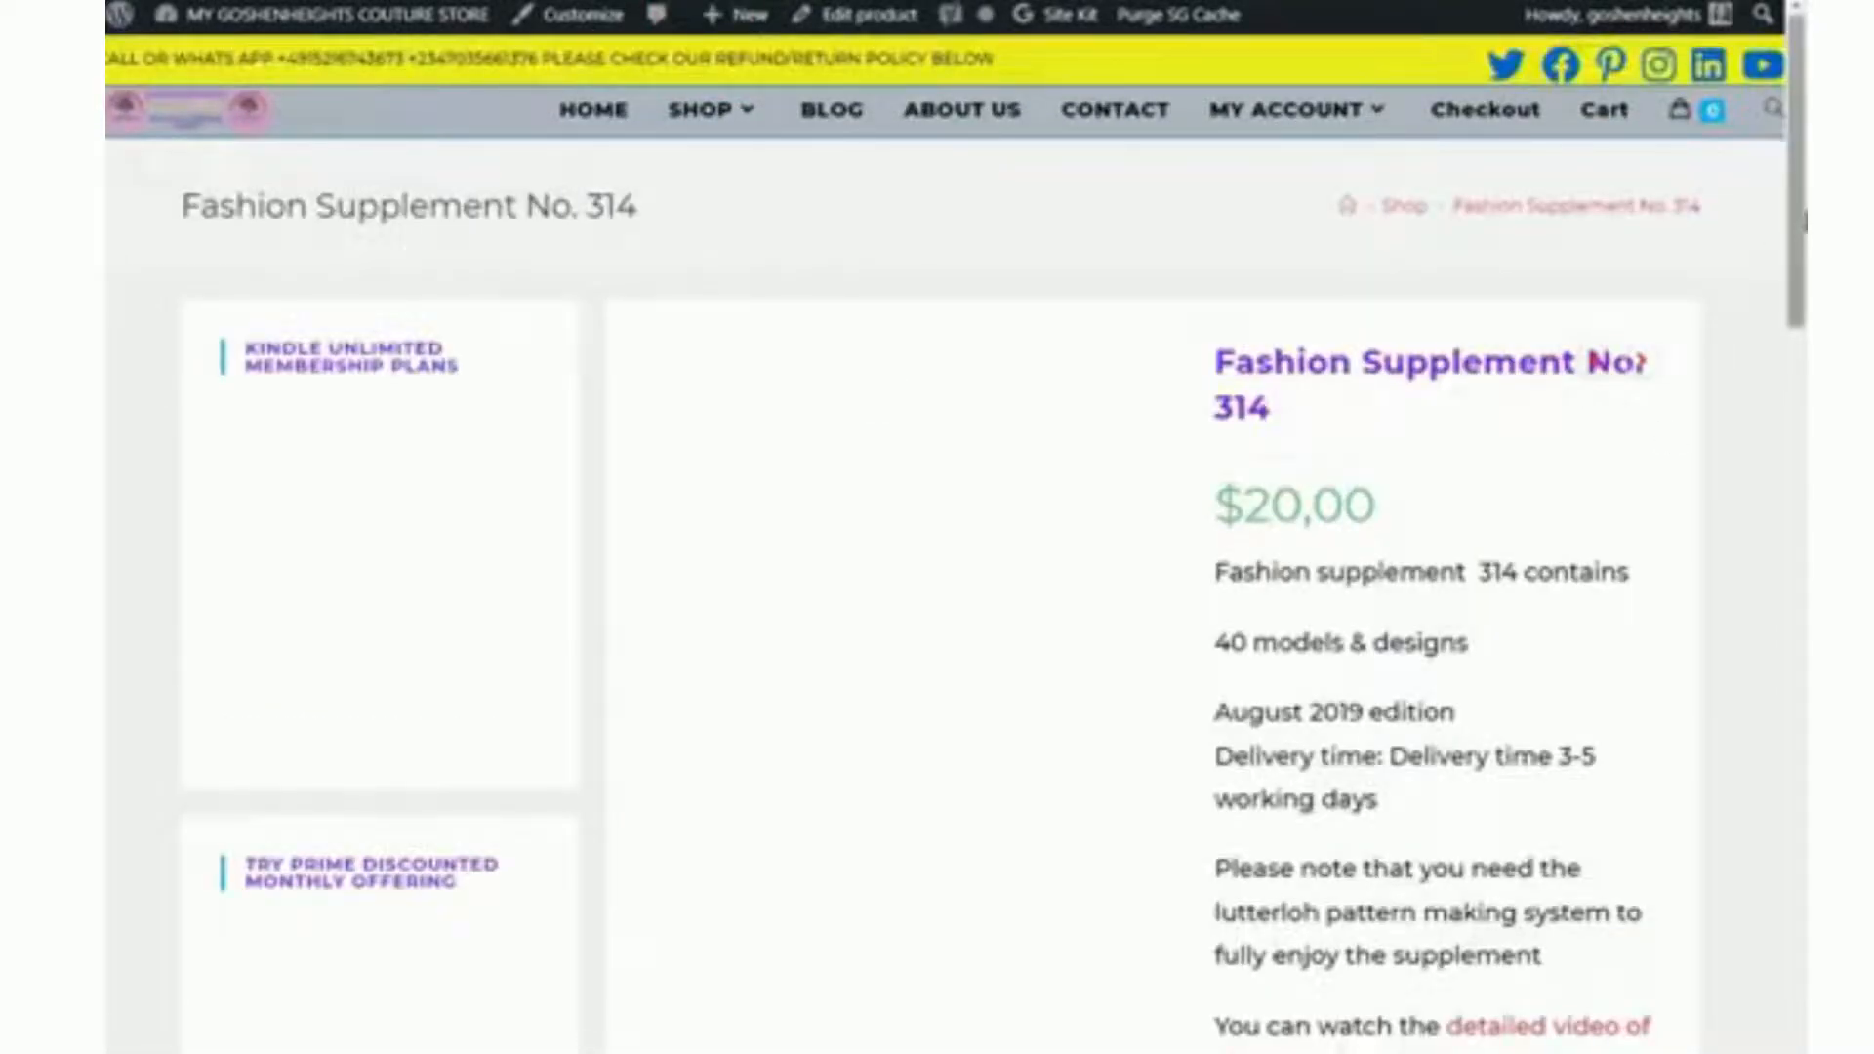
pyautogui.moveTo(1804, 222); pyautogui.dragTo(1804, 346)
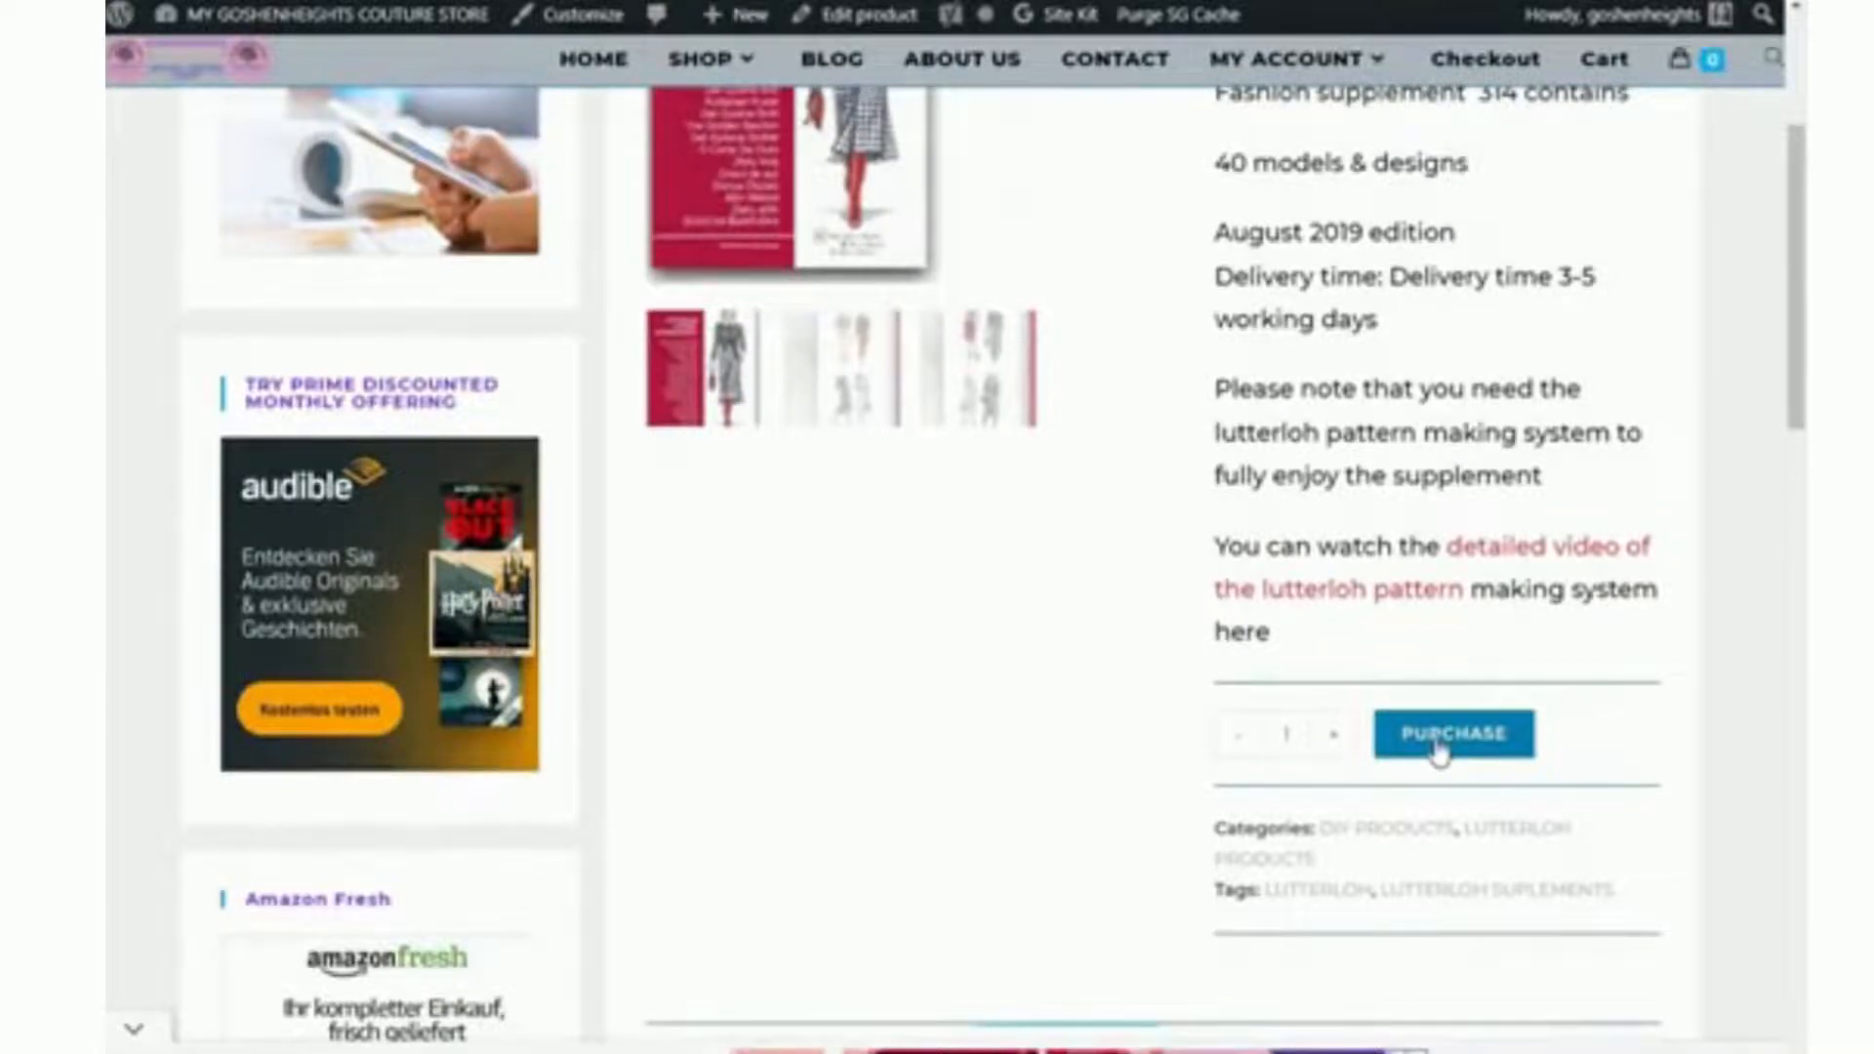
pyautogui.click(1438, 752)
# Choose Debit/Credit Cards via paystack at checkout, agree to the terms, save the payment method to the account and place the order.
pyautogui.moveTo(1804, 234); pyautogui.dragTo(1805, 448)
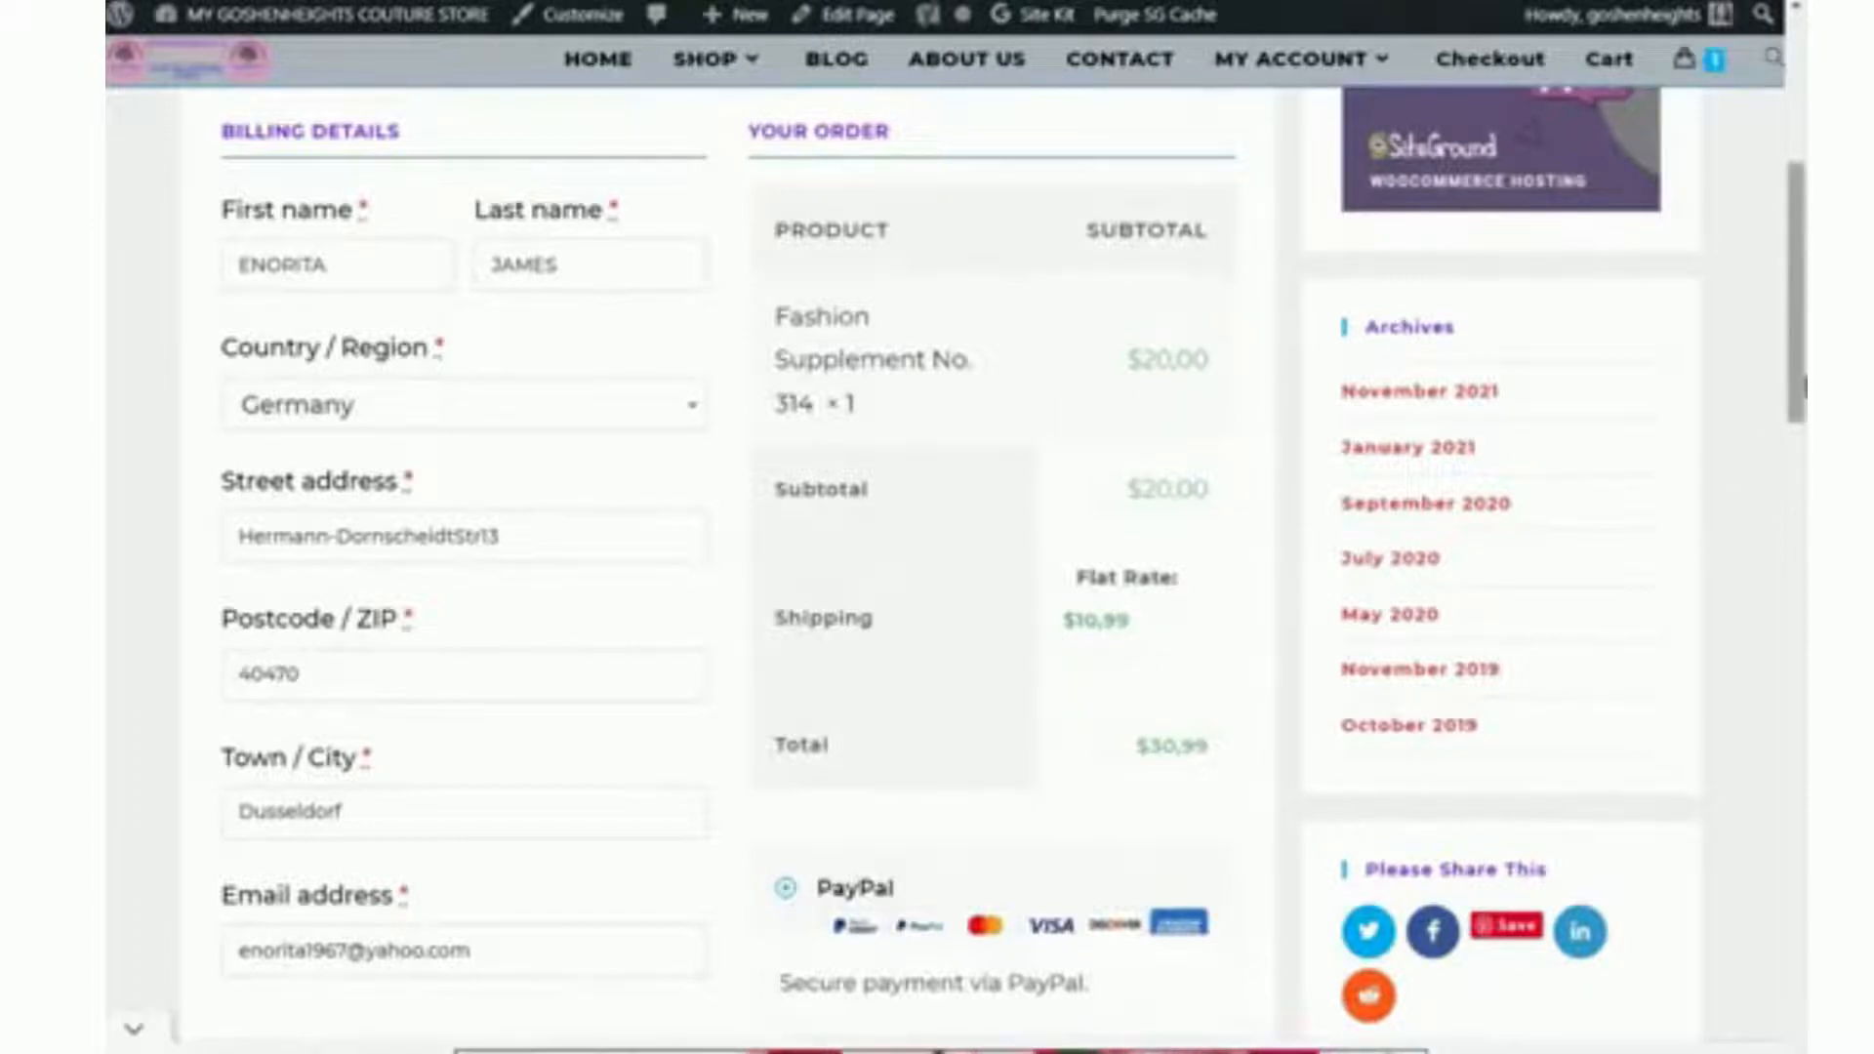
pyautogui.moveTo(1804, 386); pyautogui.dragTo(1804, 434)
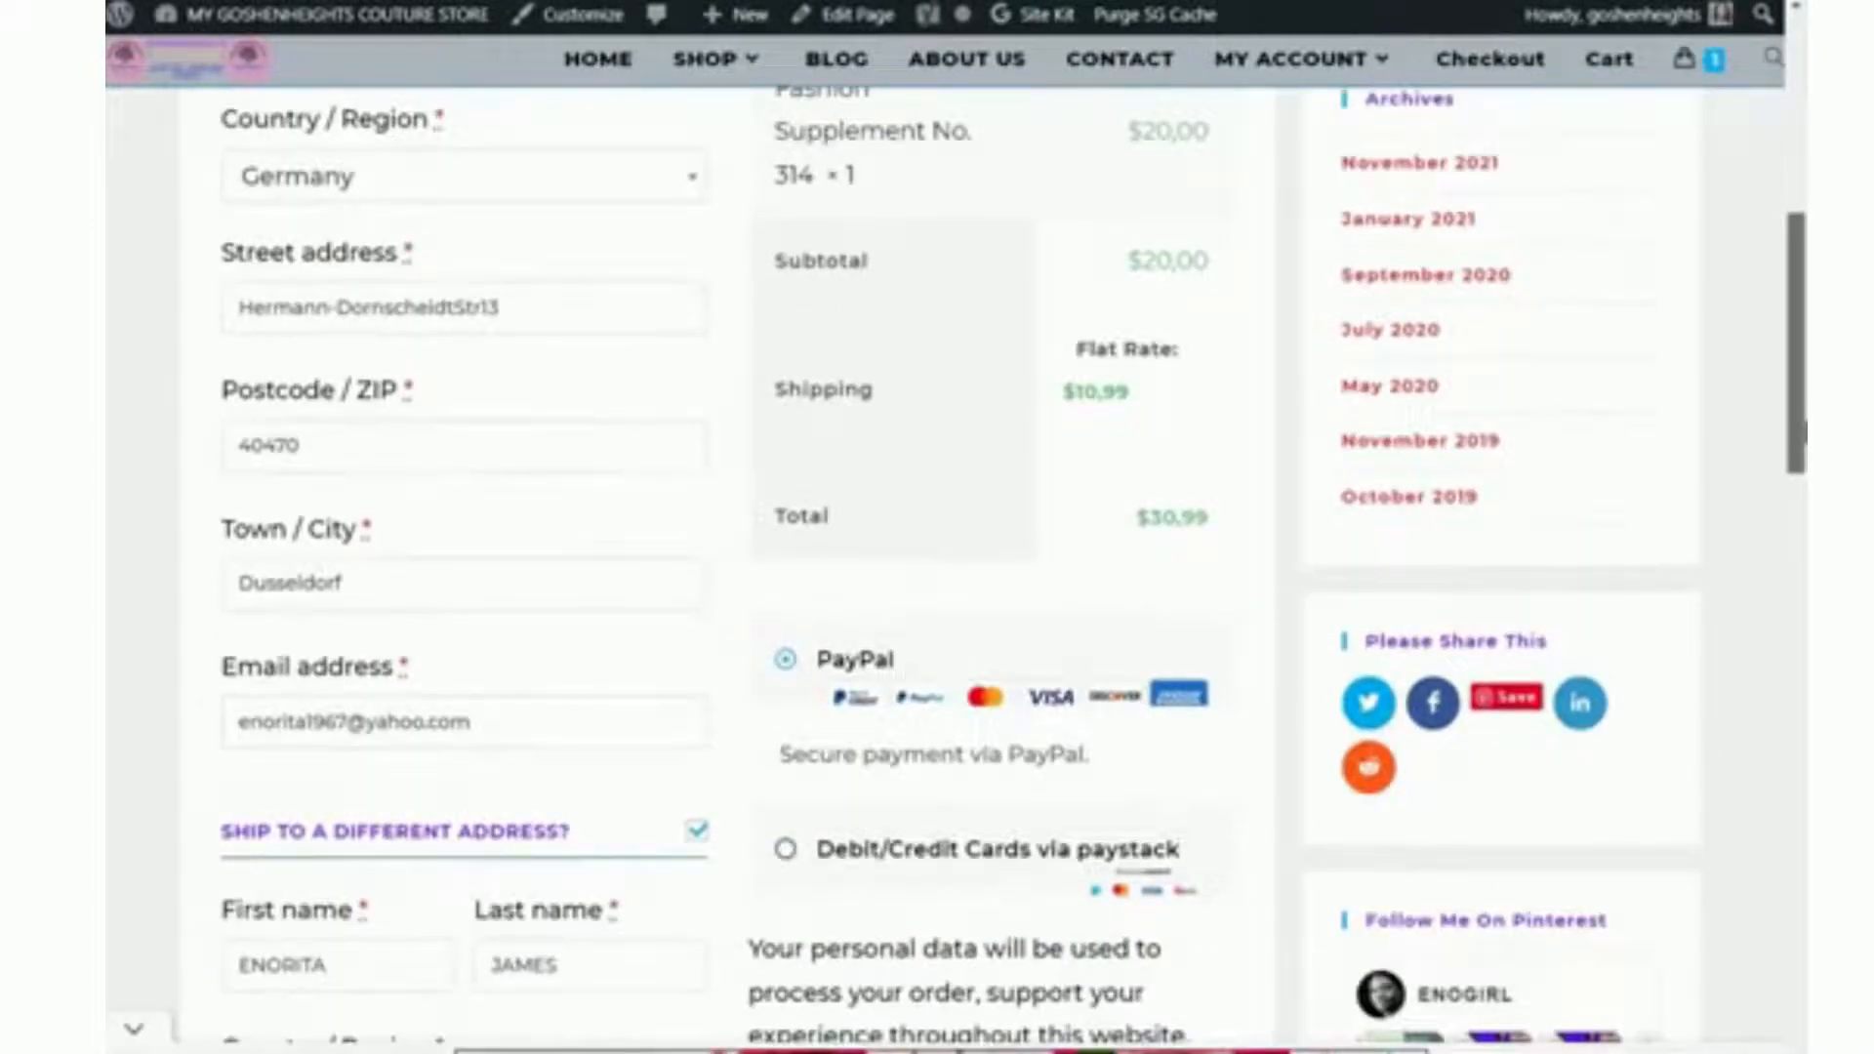
pyautogui.moveTo(1804, 430); pyautogui.dragTo(1805, 539)
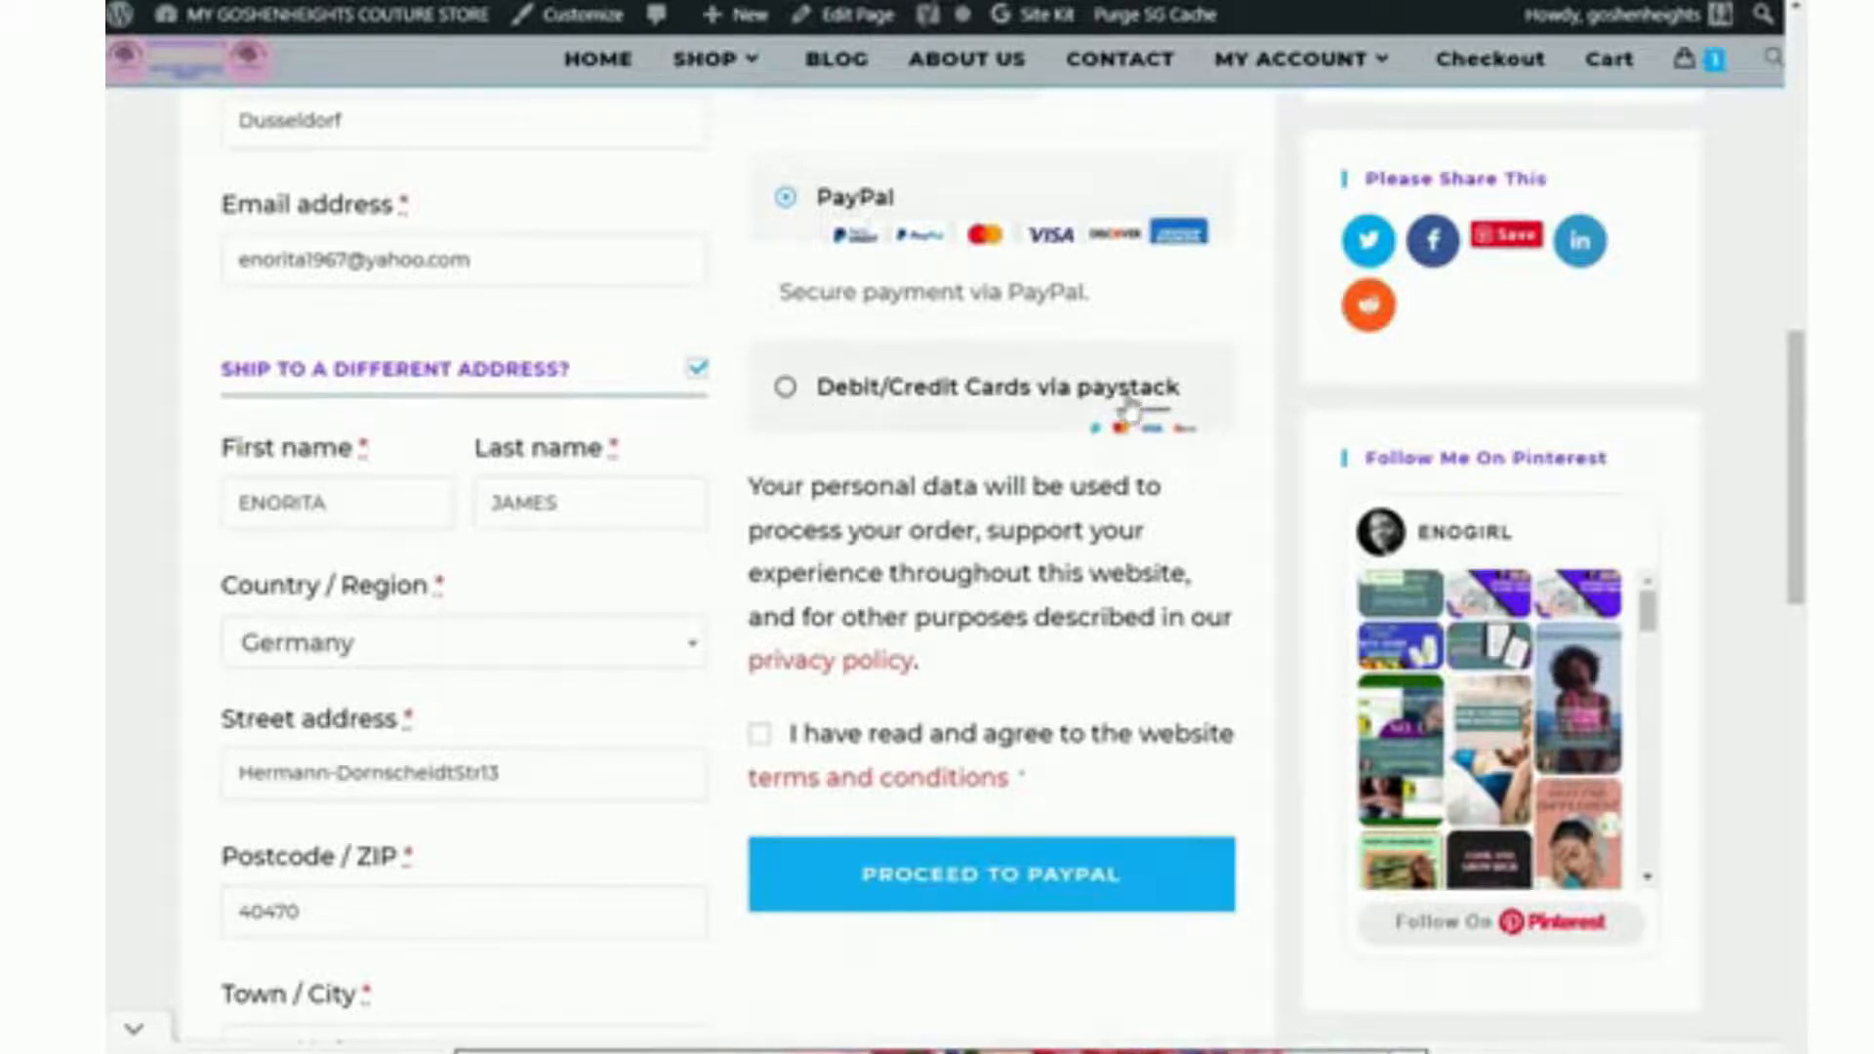
pyautogui.click(785, 390)
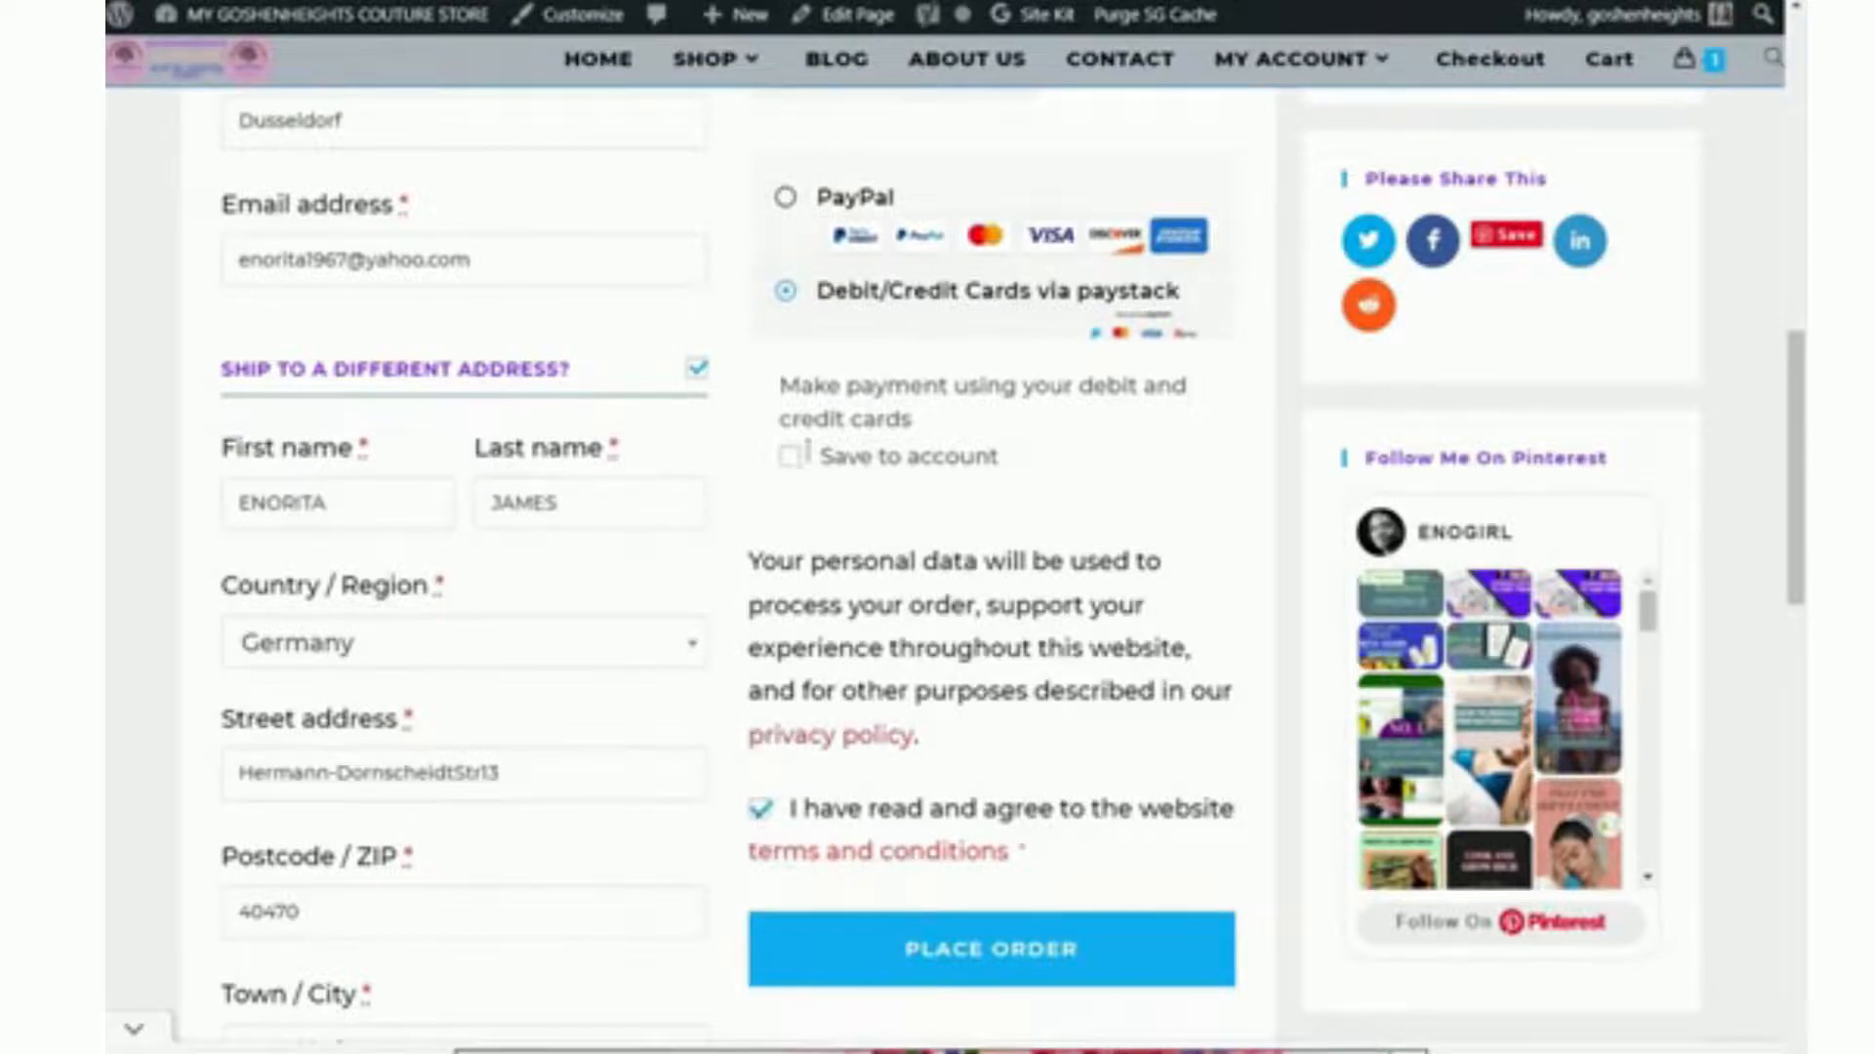
pyautogui.click(793, 461)
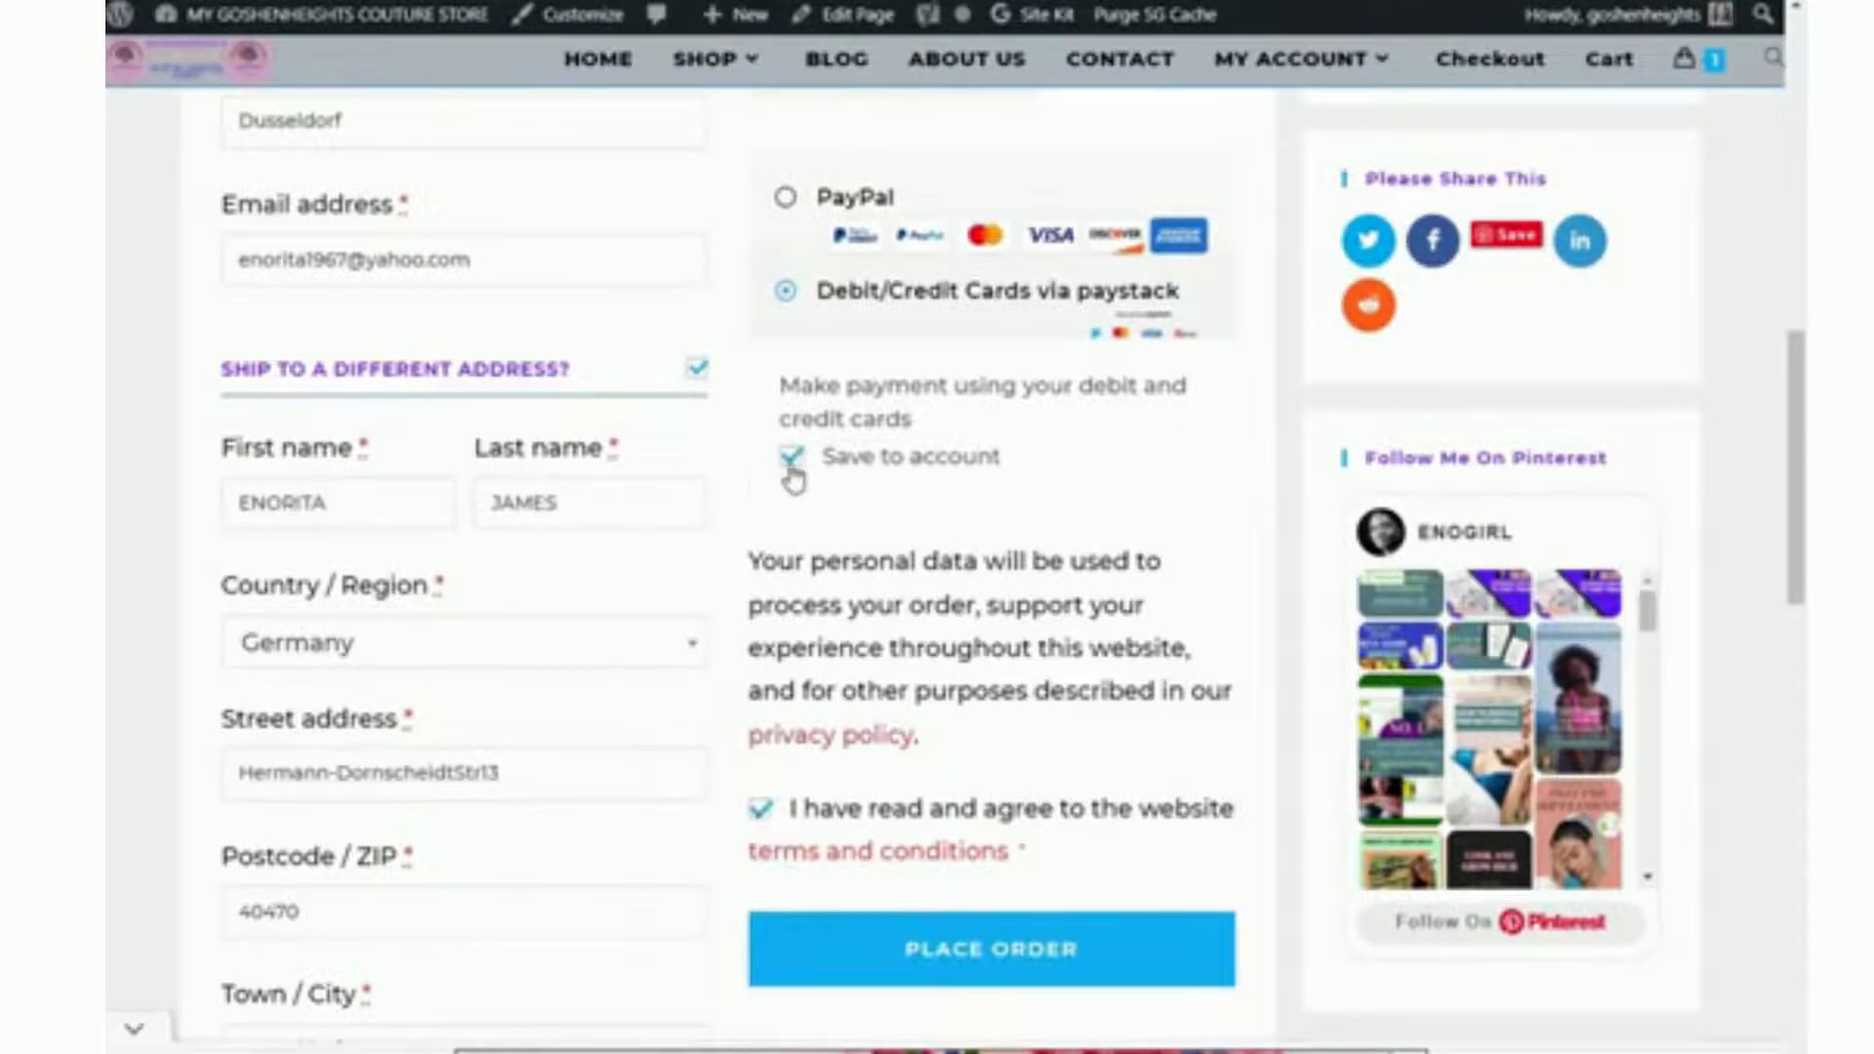
pyautogui.click(1020, 971)
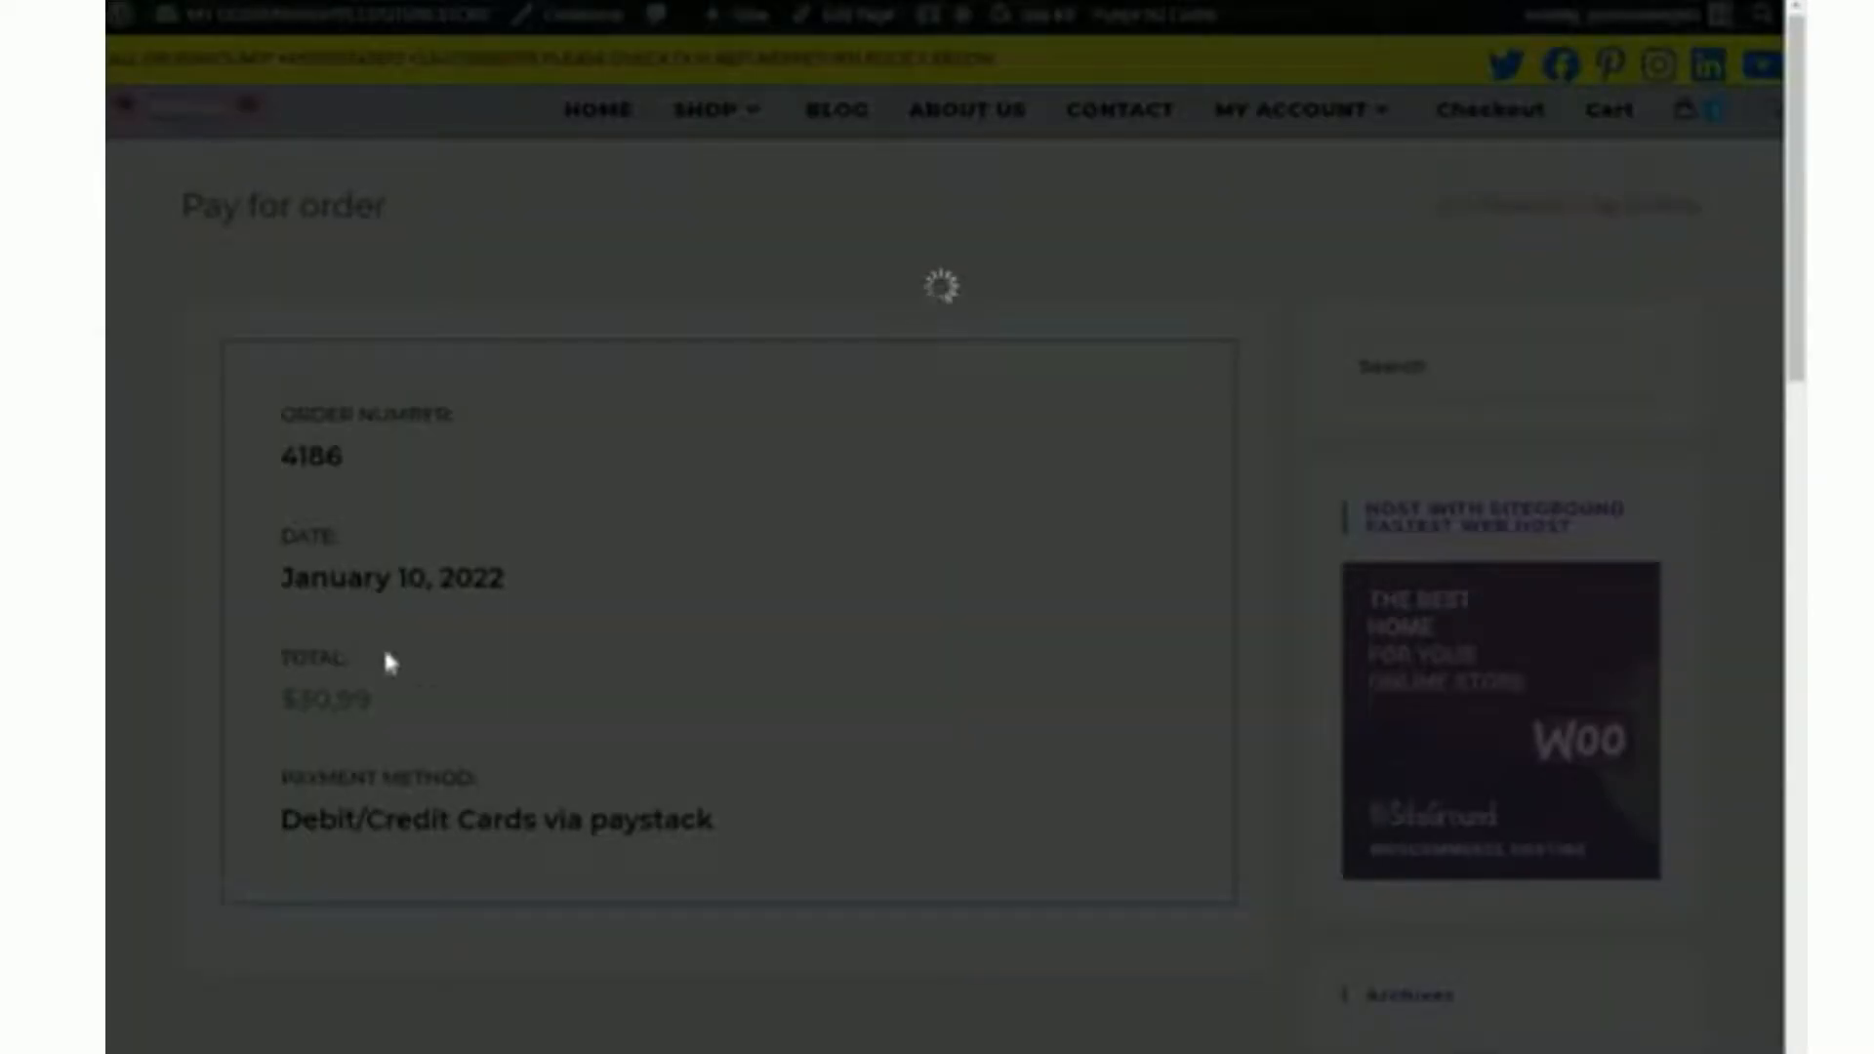
# Examine the order's Paystack payment page, and switch to the Paystack dashboard to look through the required compliance documents.
pyautogui.moveTo(1798, 318); pyautogui.dragTo(1803, 456)
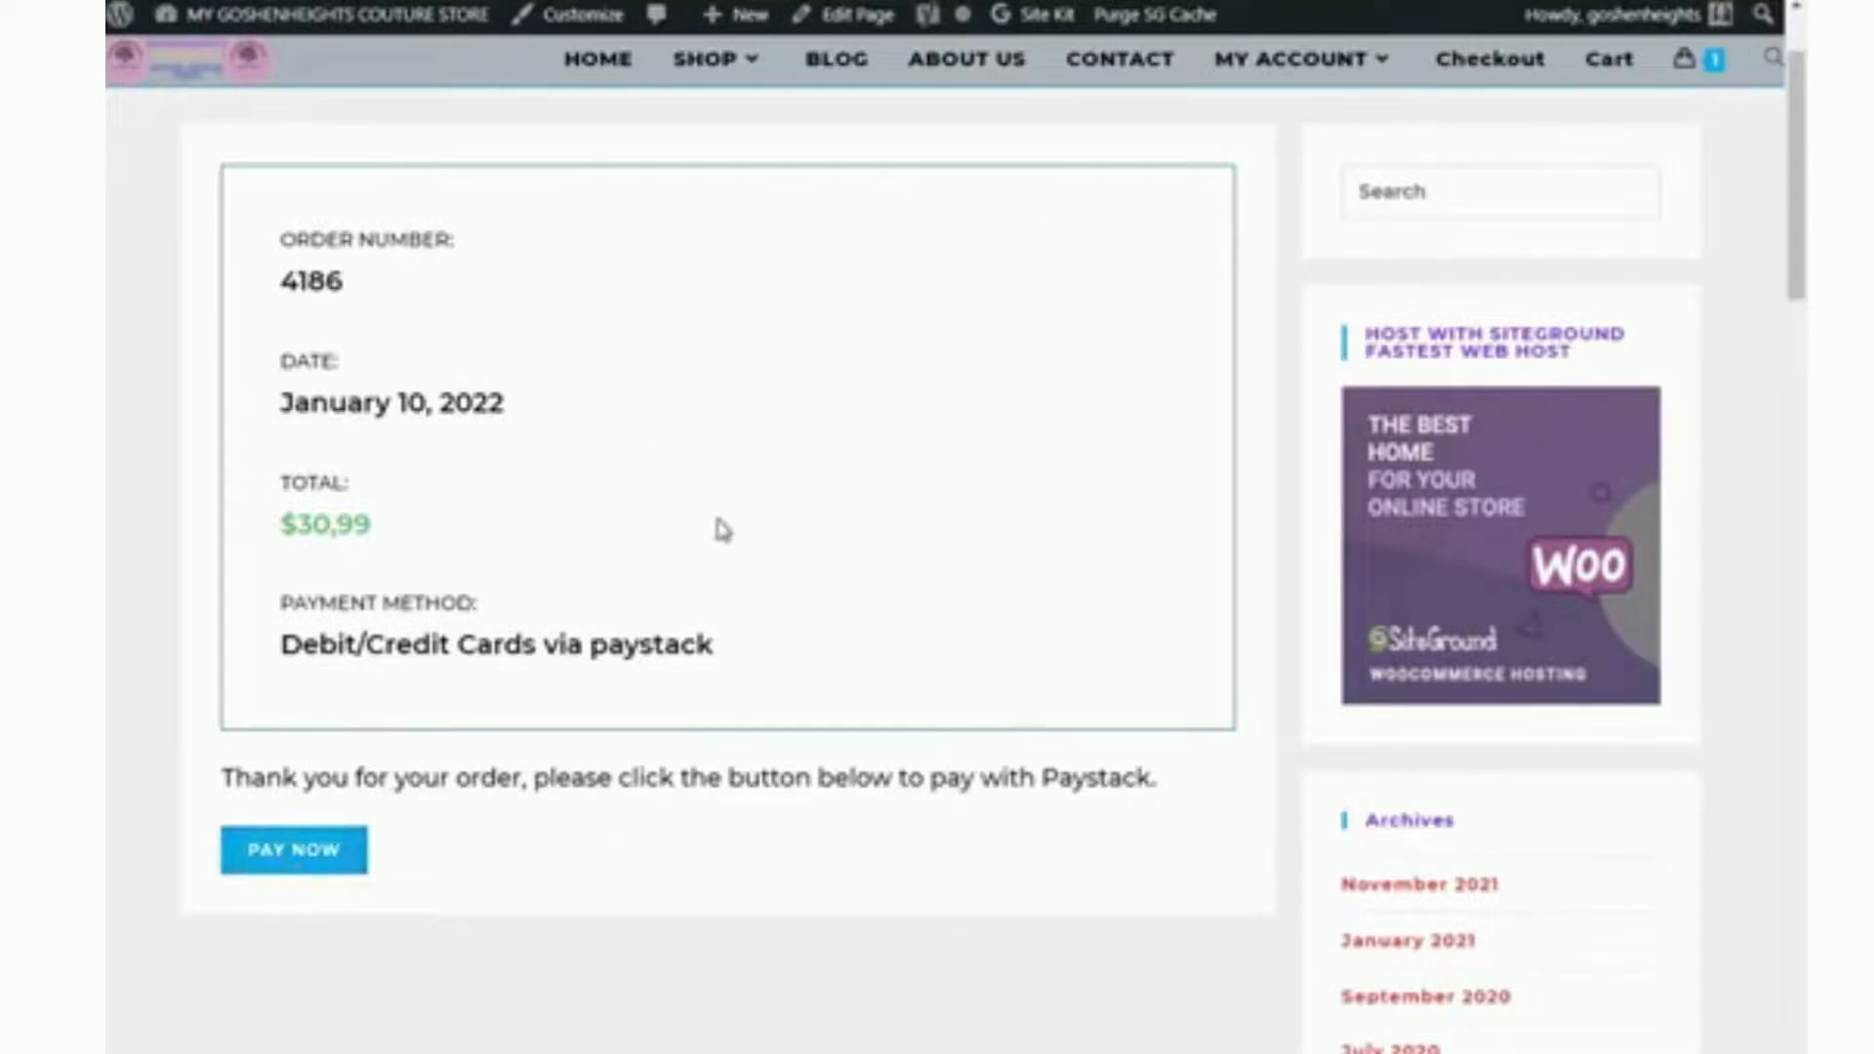
pyautogui.moveTo(1799, 114); pyautogui.dragTo(1803, 19)
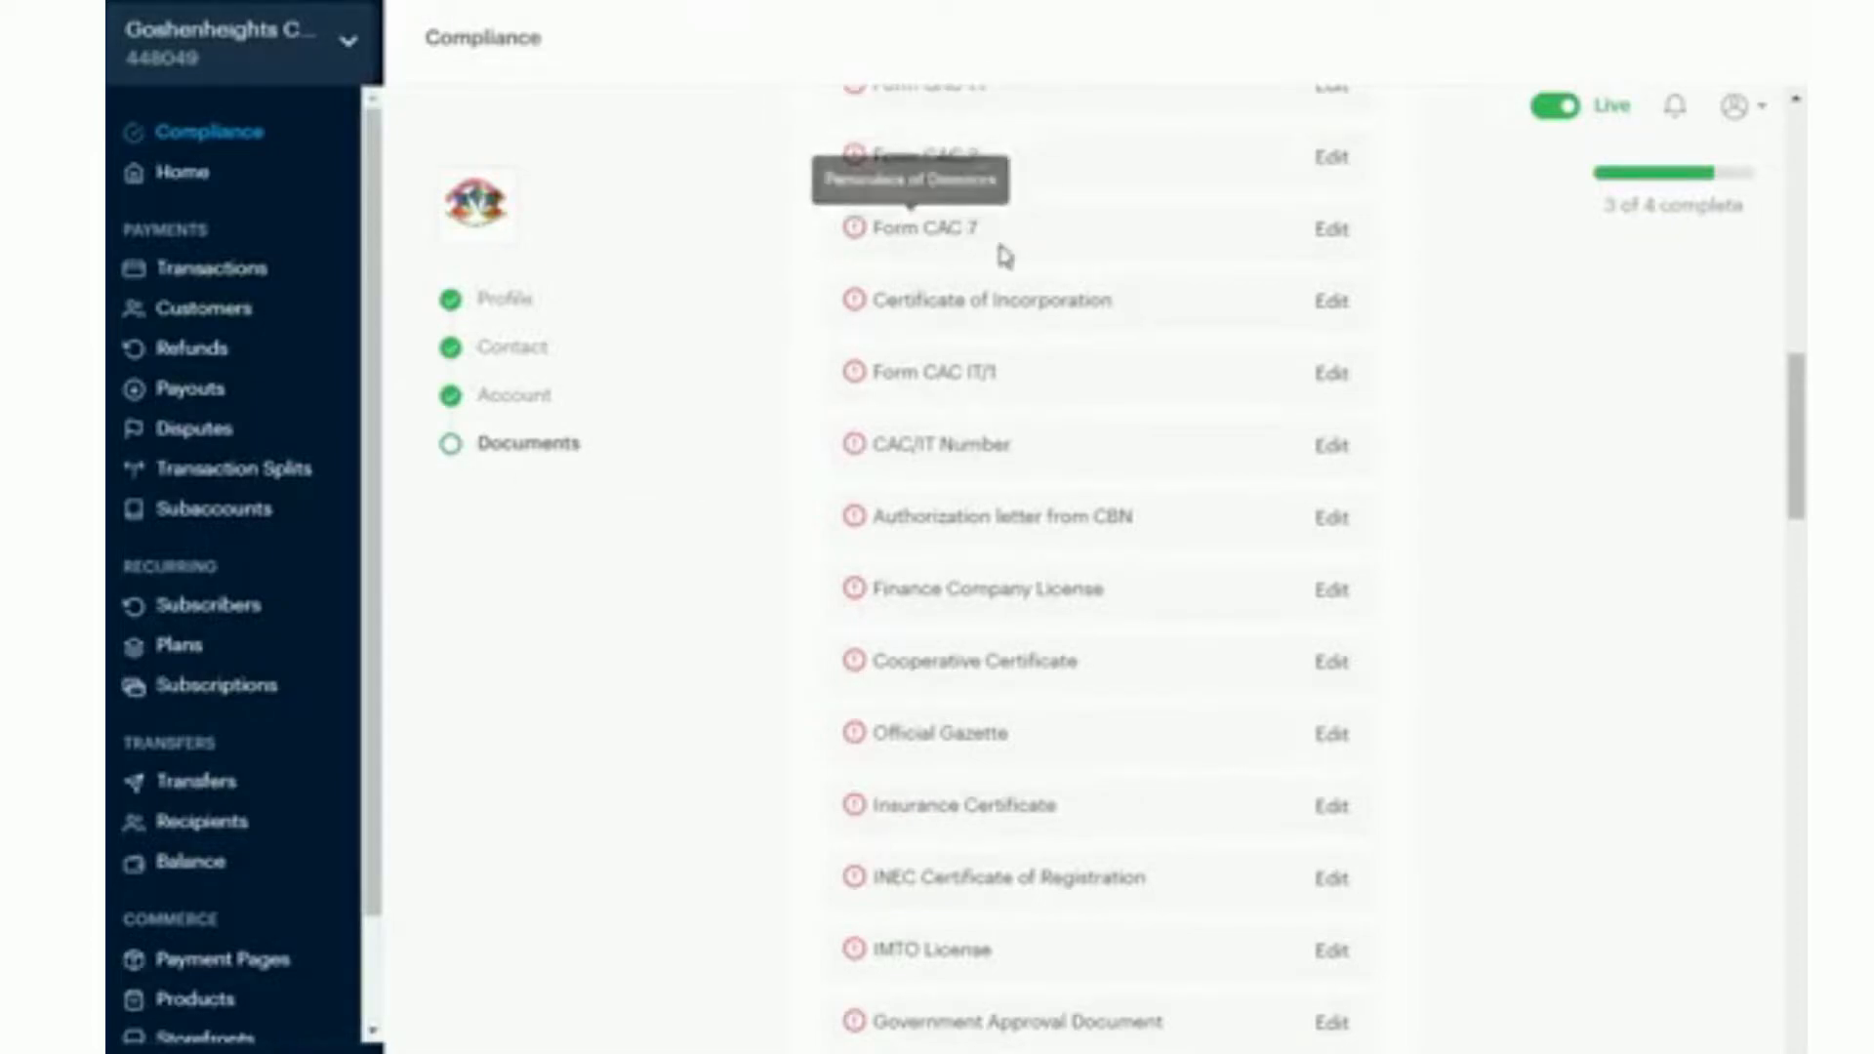
pyautogui.scroll(15, 1777, 428)
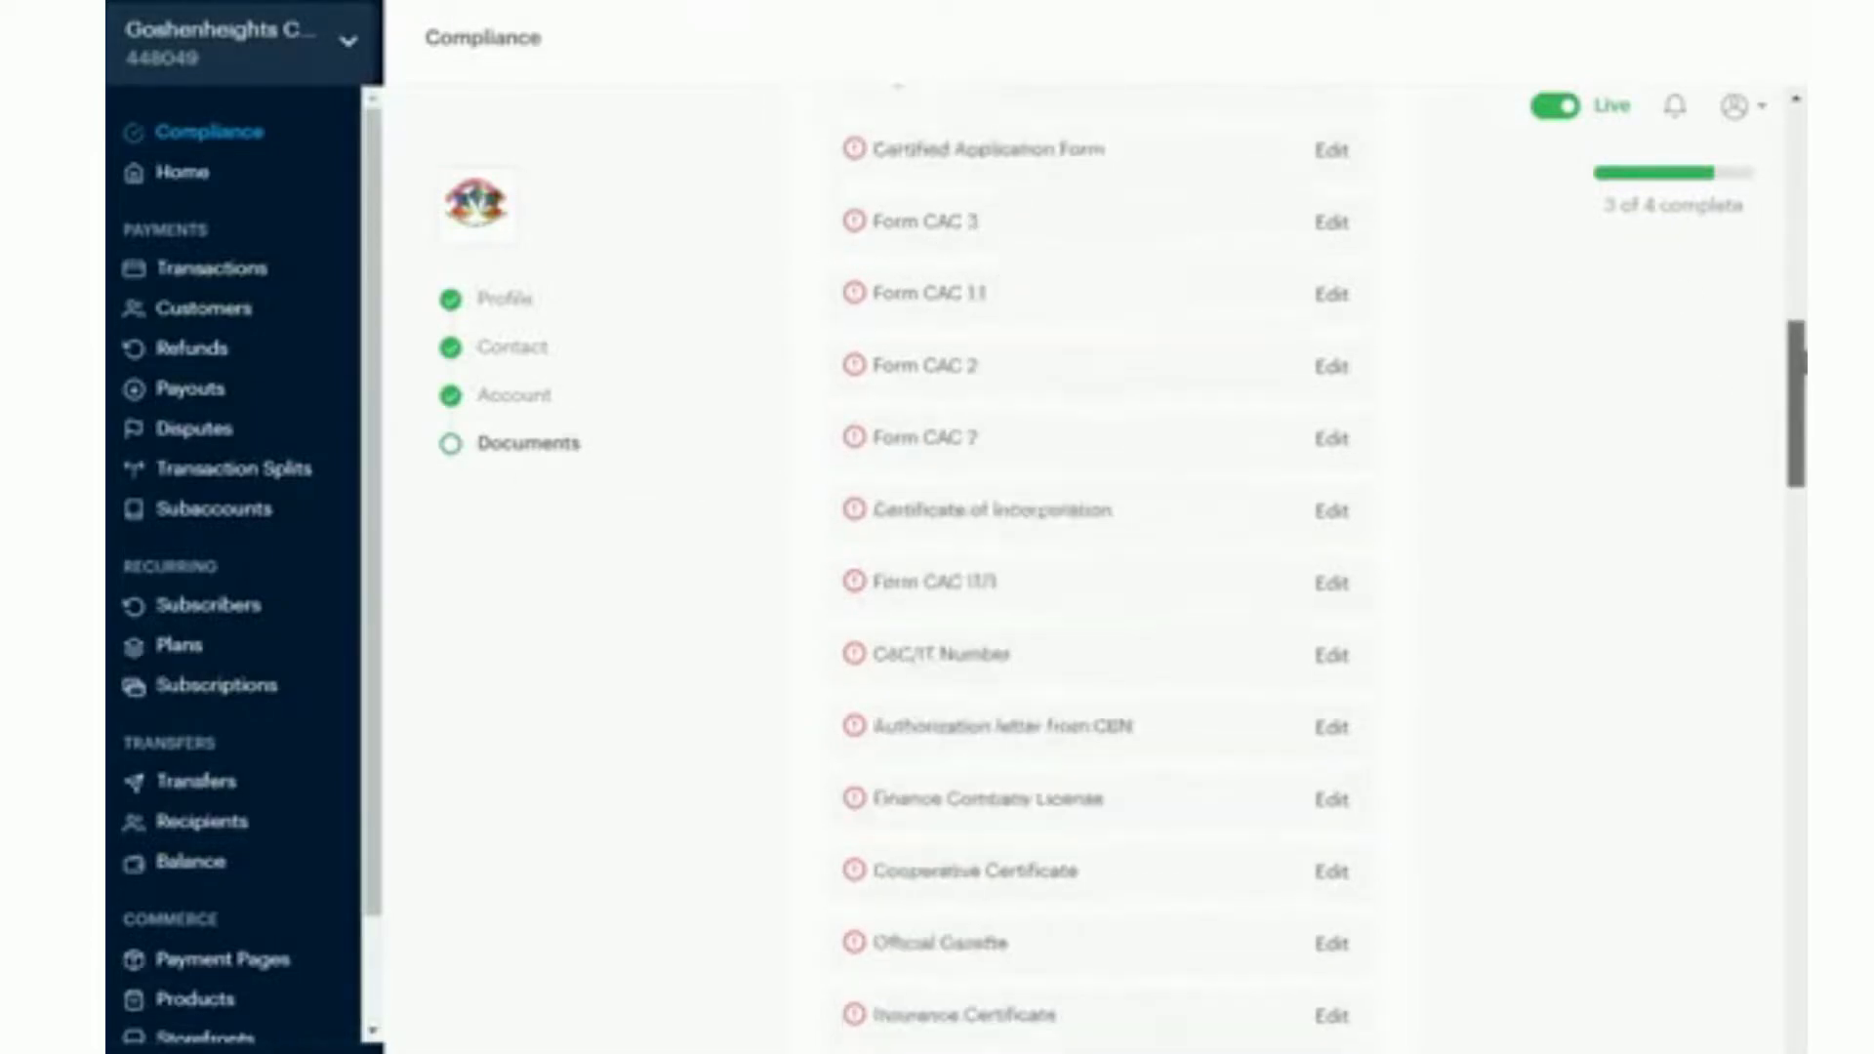